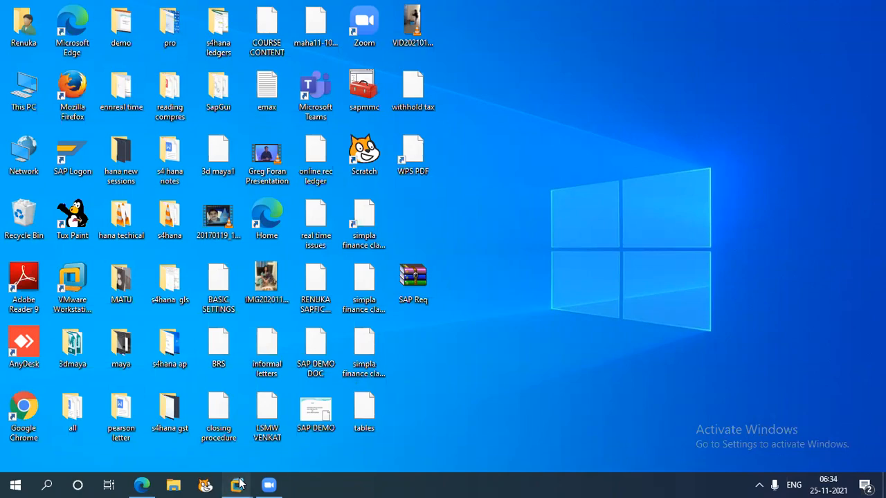
- Switch to the month ending provisions document in Word and read its Option 1 and Option 2 methods
left_click(325, 408)
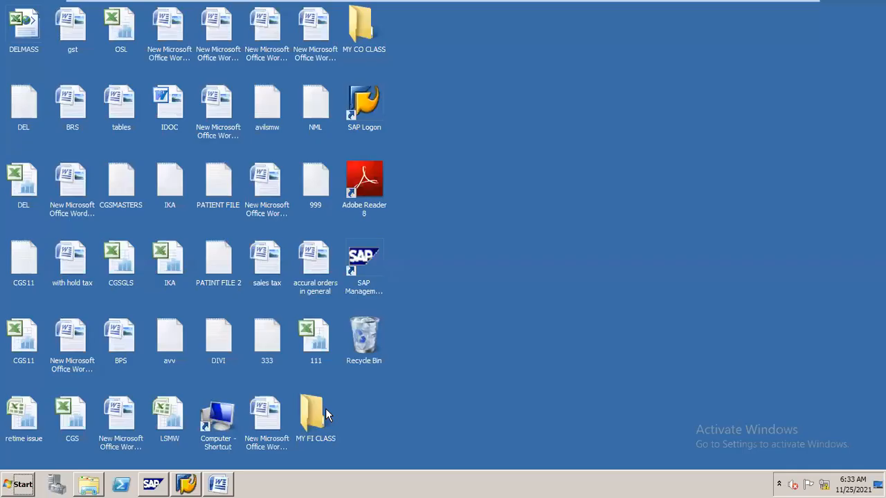
left_click(218, 484)
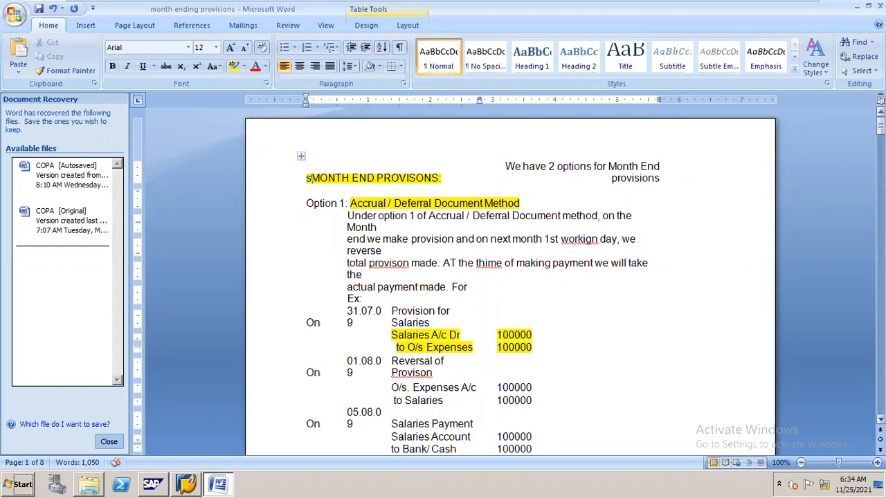
left_click_drag(881, 126, 881, 129)
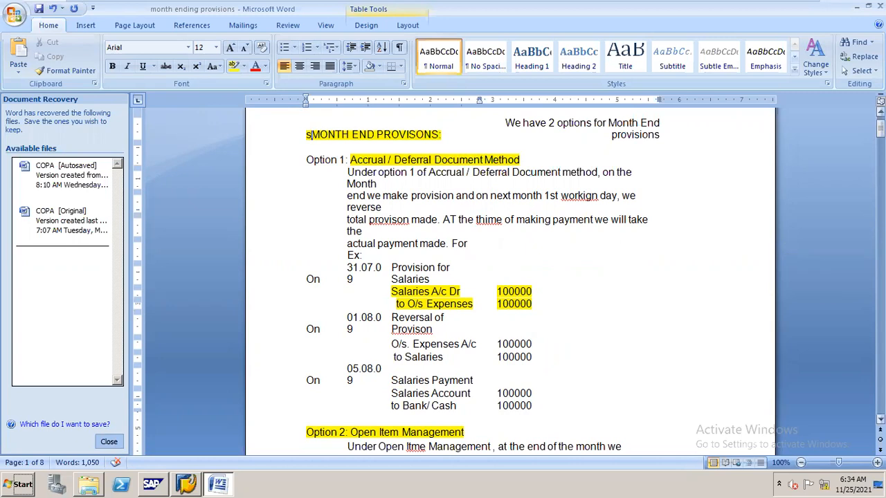
left_click(880, 129)
left_click_drag(880, 128, 880, 144)
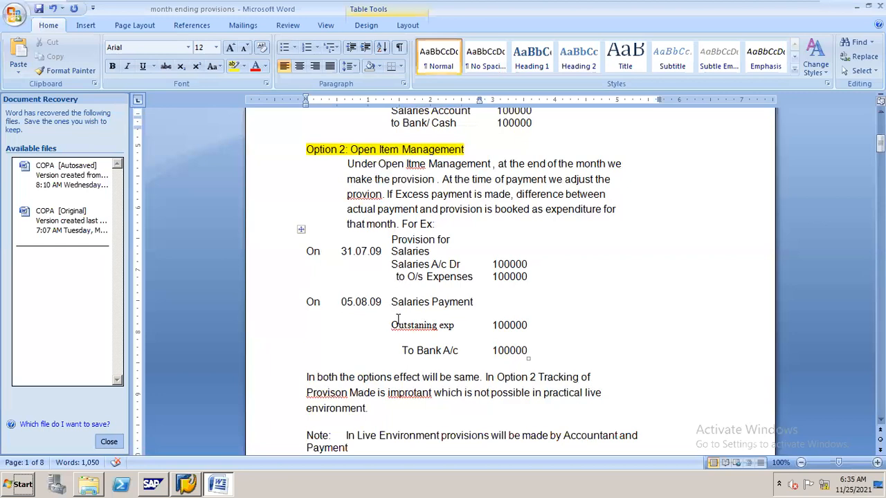
- Highlight the outstanding-expense lines in the Option 2 example and compare them with the Option 1 salary entries
left_click_drag(391, 322, 520, 324)
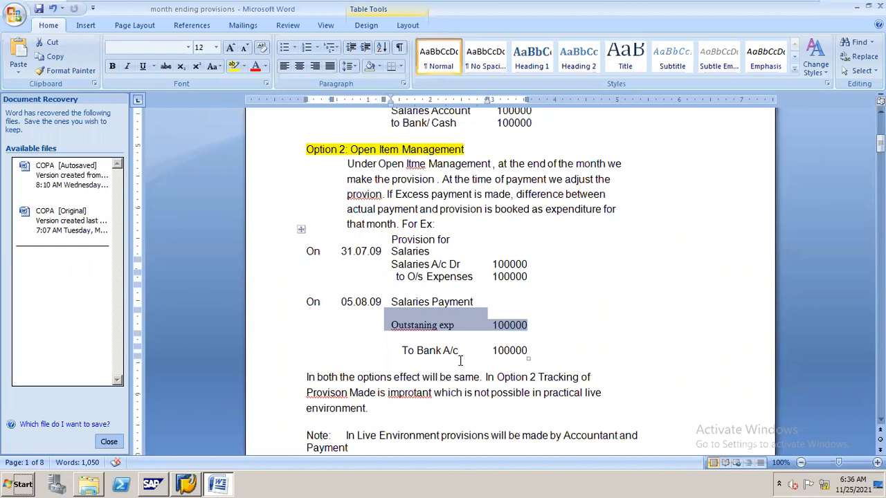
left_click(394, 340)
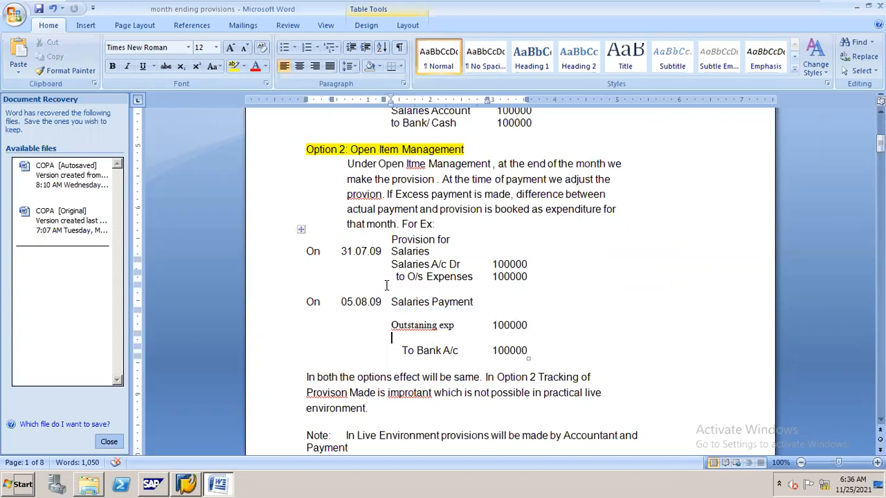
left_click_drag(398, 278, 533, 328)
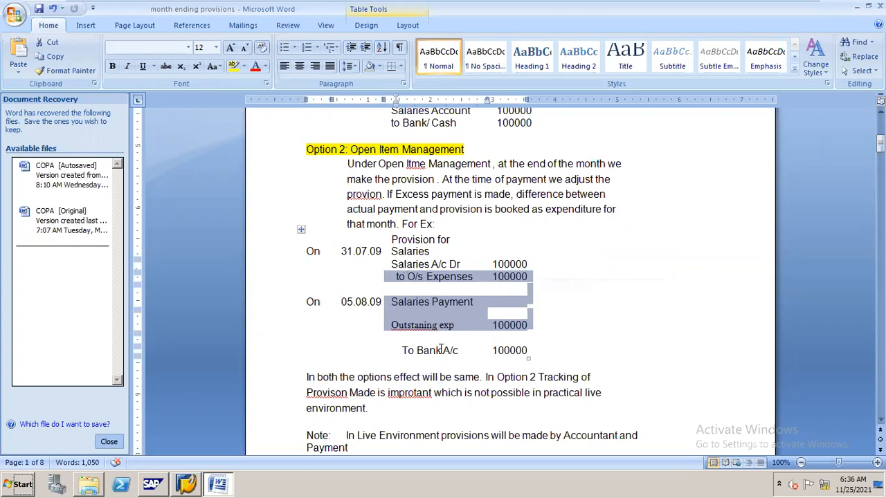
left_click(880, 112)
left_click(881, 112)
left_click(880, 112)
left_click(881, 112)
left_click(880, 112)
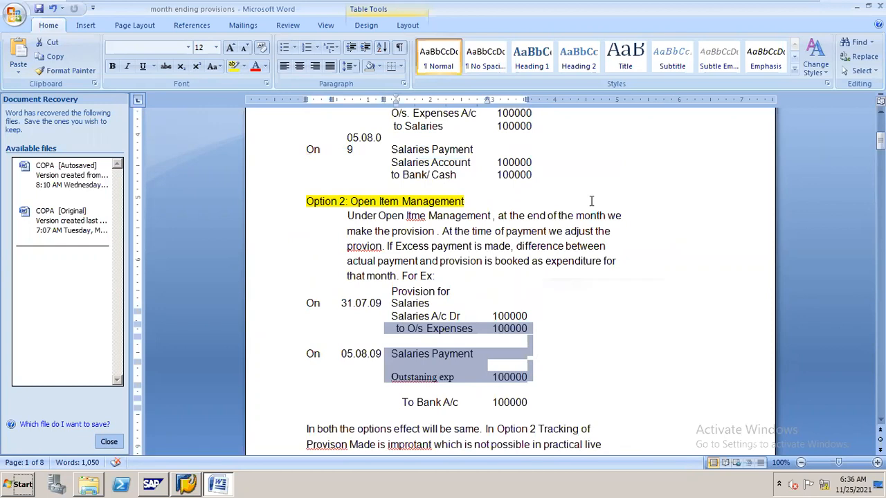
left_click_drag(881, 140, 881, 131)
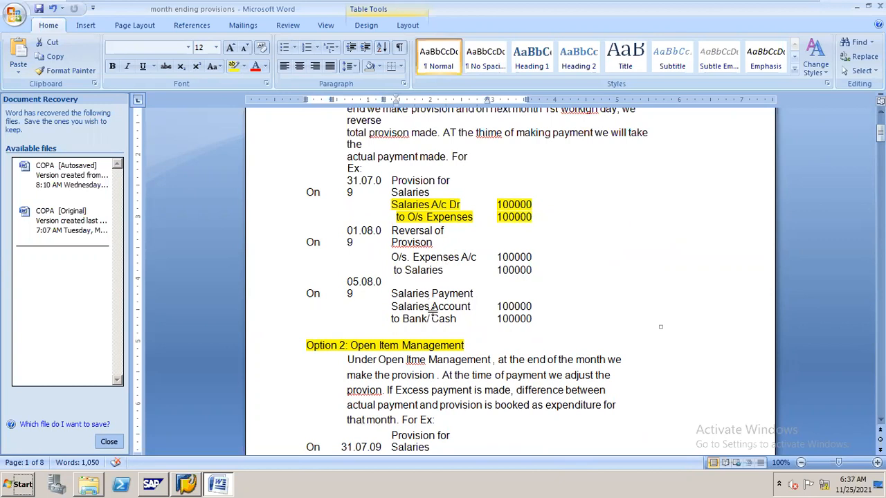
left_click_drag(881, 131, 880, 144)
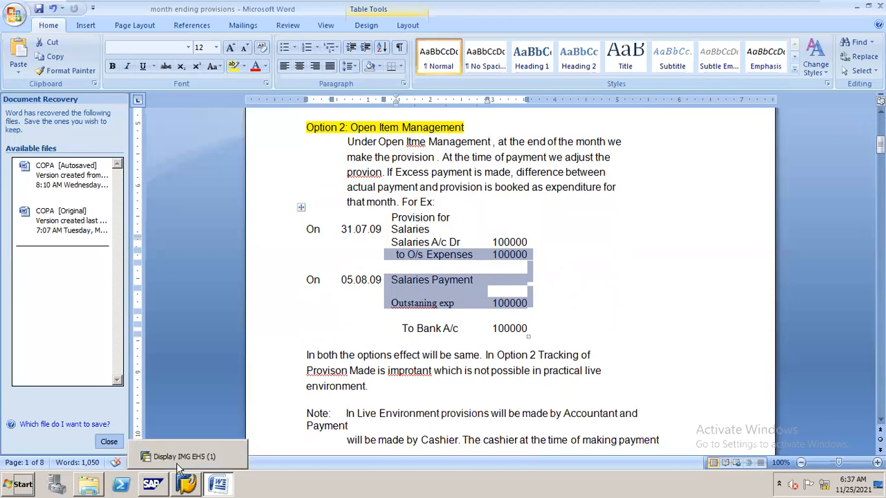
mouse_move(720, 5)
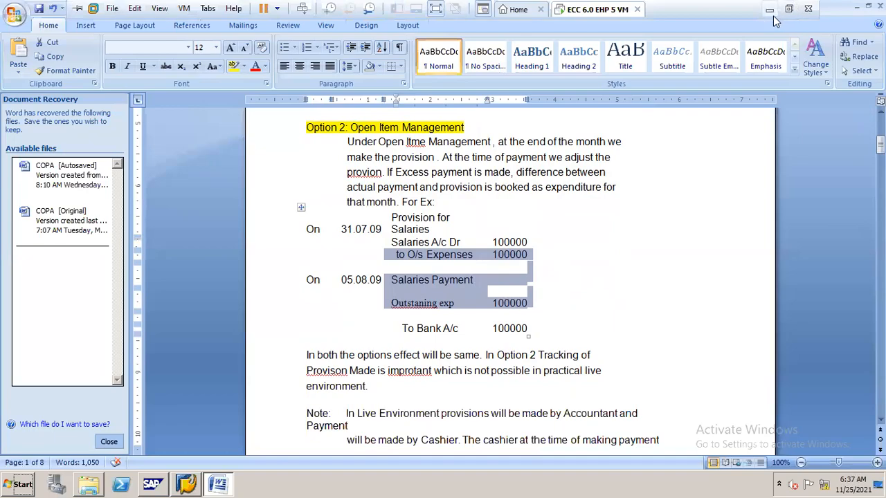
left_click(770, 9)
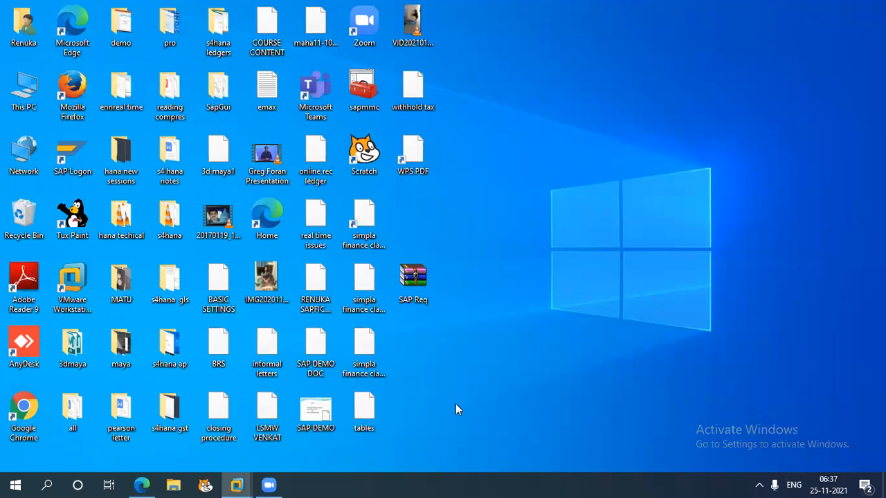
mouse_move(236, 484)
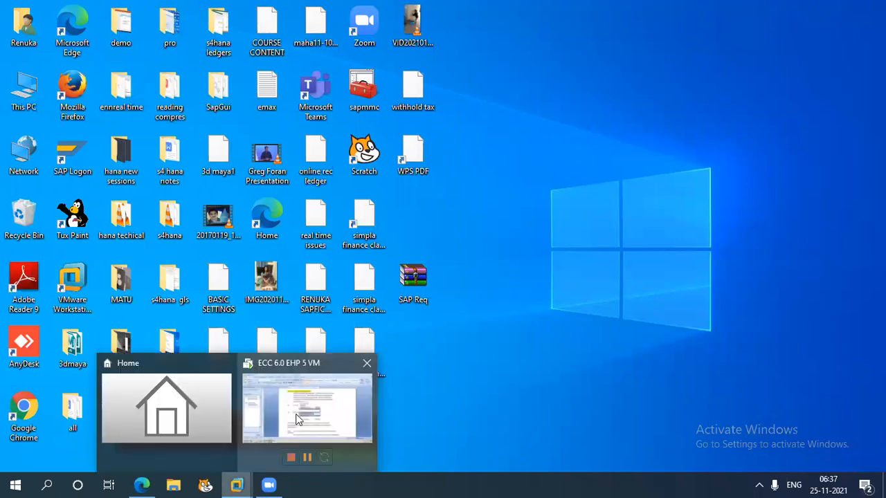
left_click(269, 439)
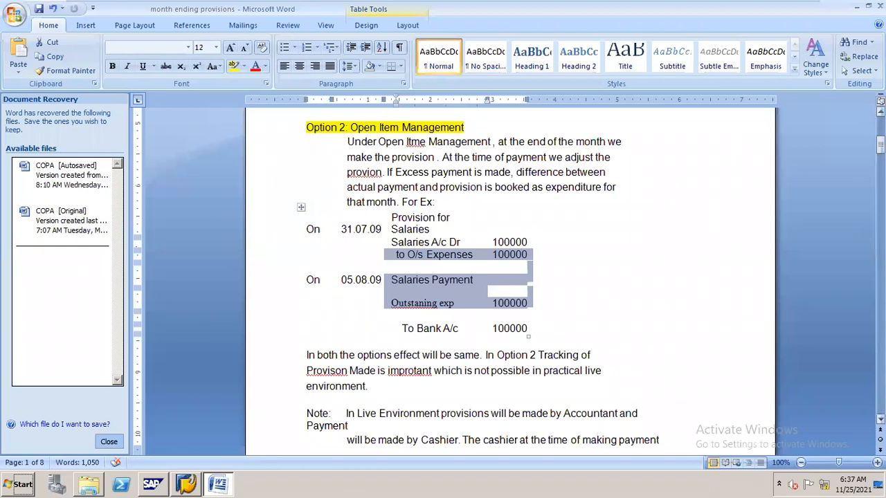
- Reread the Option 1 provision, reversal and payment entries and the Option 2 Open Item Management example and note
left_click_drag(880, 144, 880, 132)
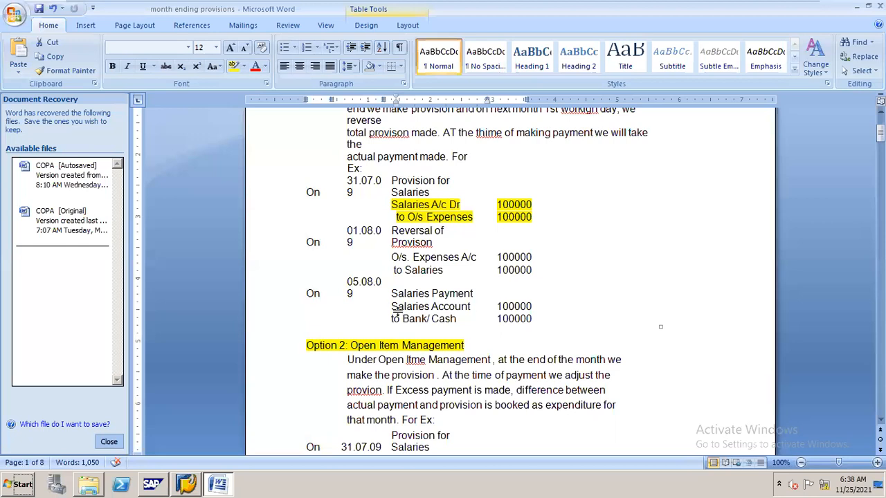
left_click_drag(880, 133, 880, 150)
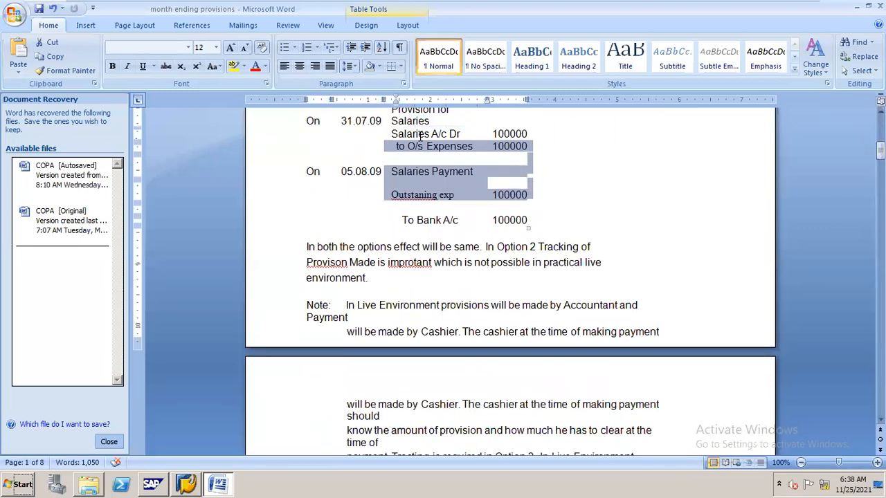
left_click(543, 145)
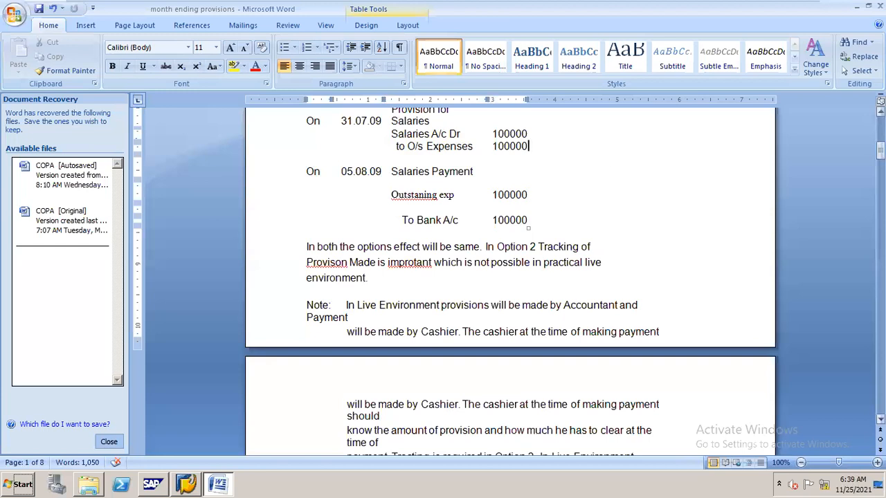
left_click_drag(880, 151, 881, 135)
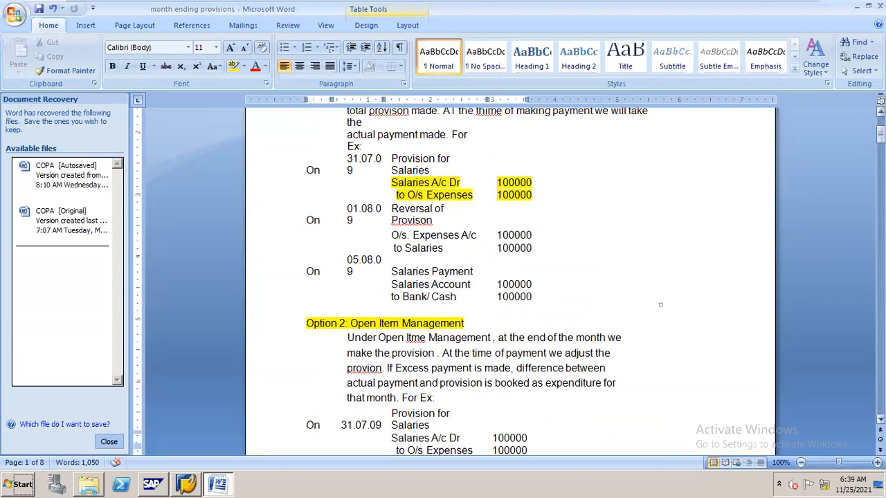
scroll(510, 281, "down", 5)
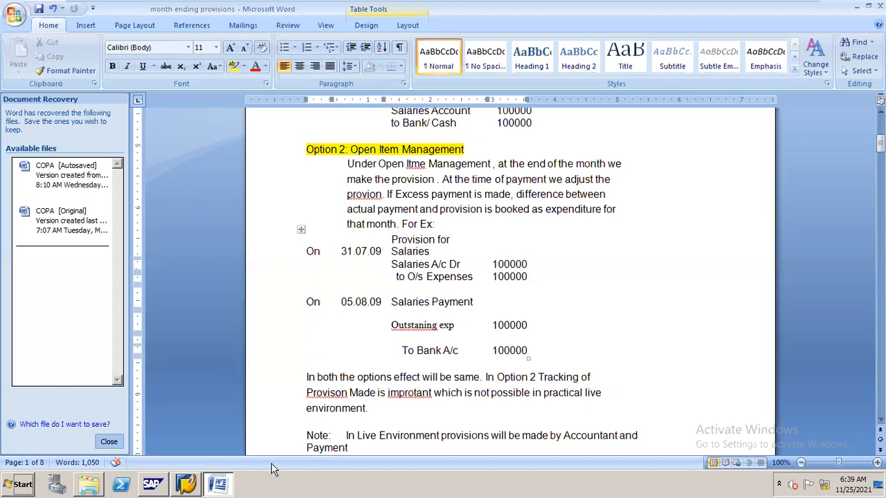
- Switch to the SAP session and start transaction F-02 for G/L account posting
left_click(189, 468)
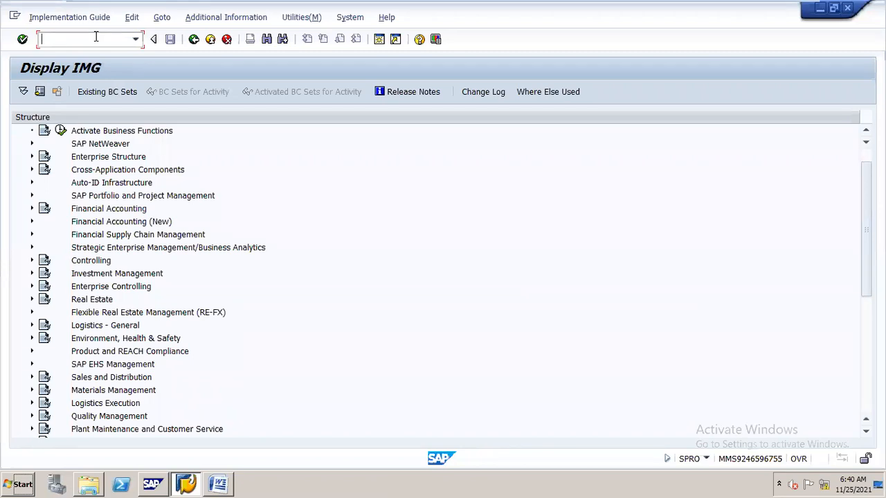
type("/nf-0")
type("1")
key("Return")
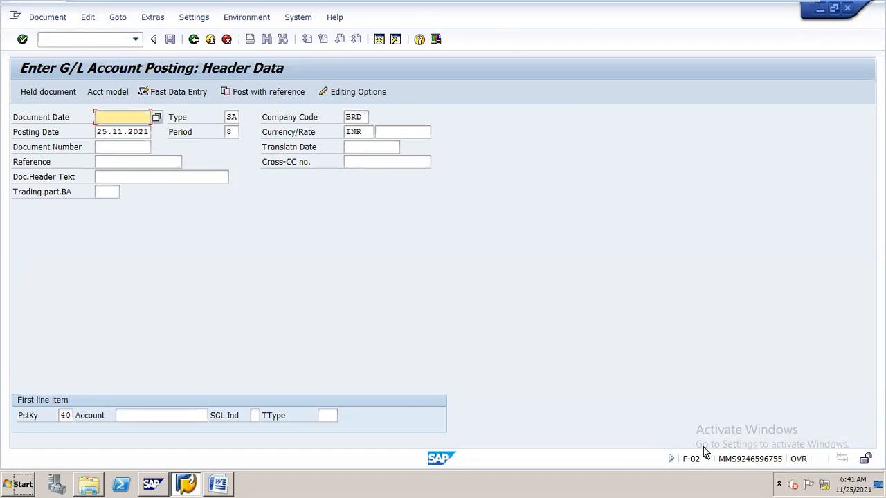
- Set both the document date and the posting date in the posting header to 31.05.2021
type("31")
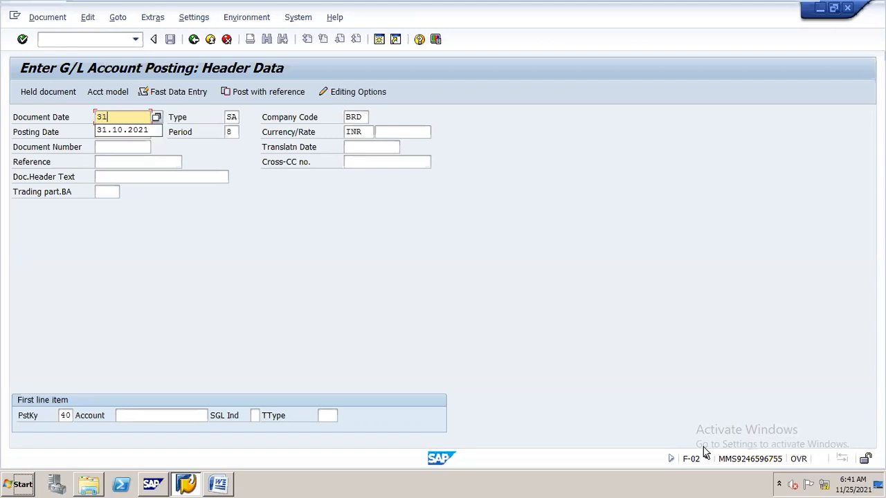
type(".0")
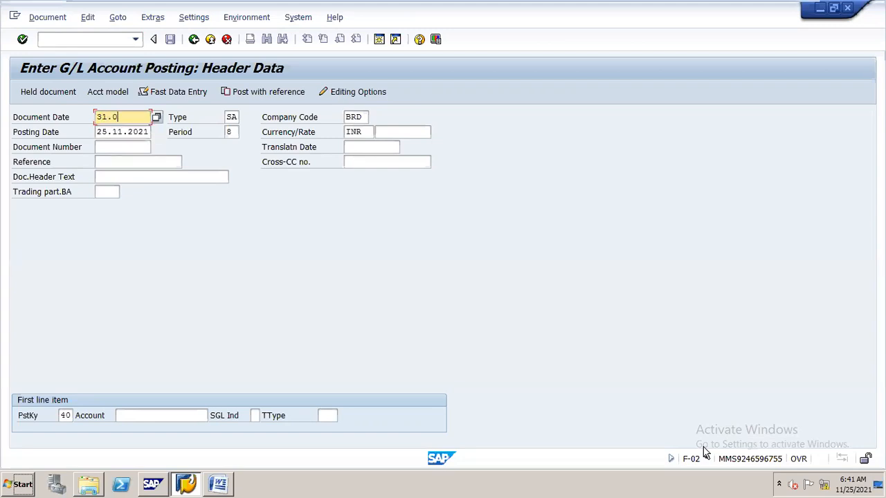
type("5.2021")
key("Tab")
key("BackSpace")
key("BackSpace")
key("BackSpace")
key("BackSpace")
key("BackSpace")
key("BackSpace")
key("BackSpace")
key("BackSpace")
key("BackSpace")
key("BackSpace")
type("31.05.2021")
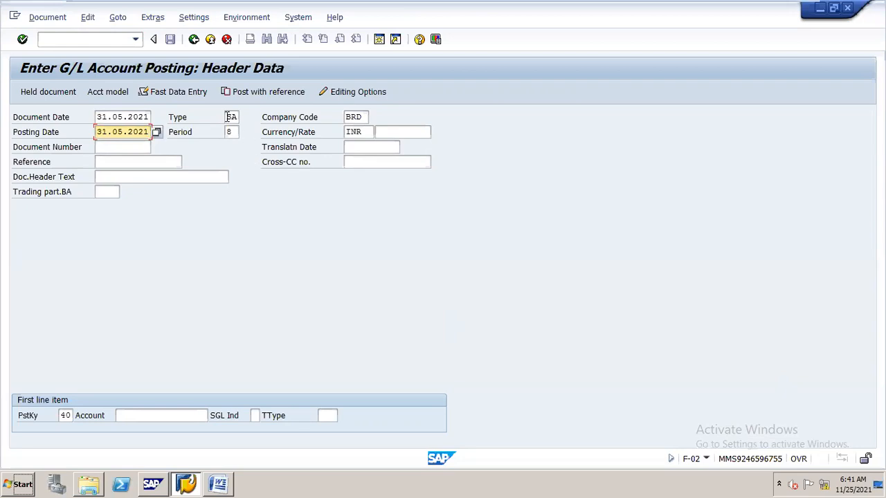
- Set the company code of the posting to N16
double_click(354, 117)
left_click(274, 122)
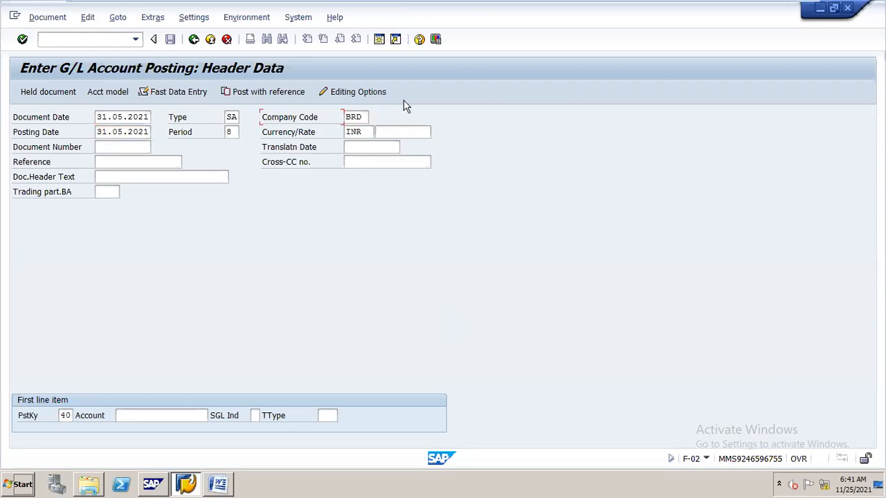
double_click(364, 117)
type("n")
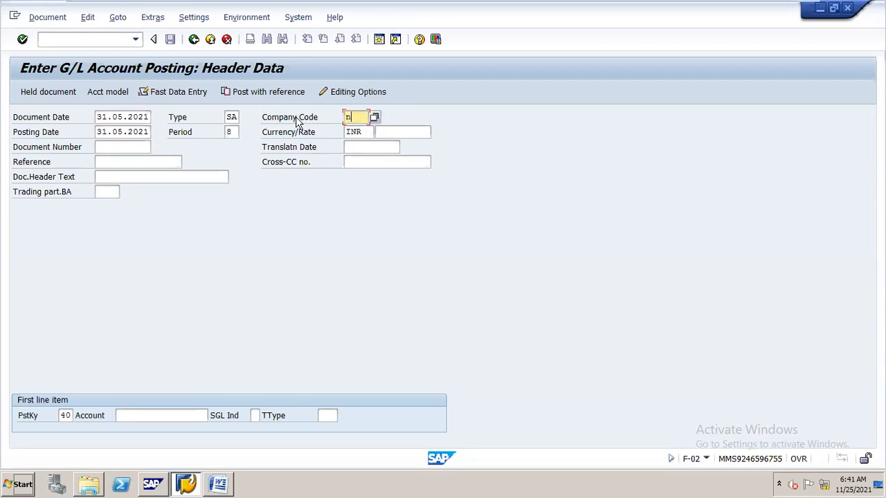
type("16")
key("Return")
- Enter G/L account 400300 for the first line item and accept the header data to reach the item details
left_click(149, 411)
type("4003")
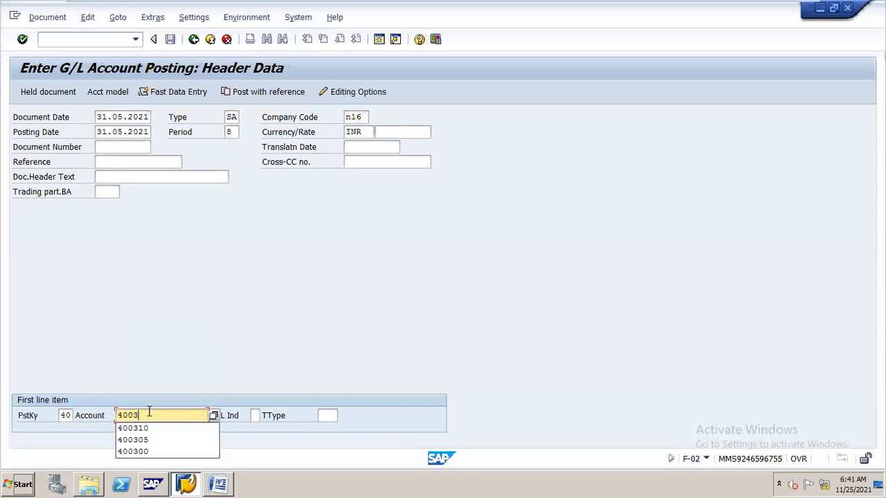
type("00")
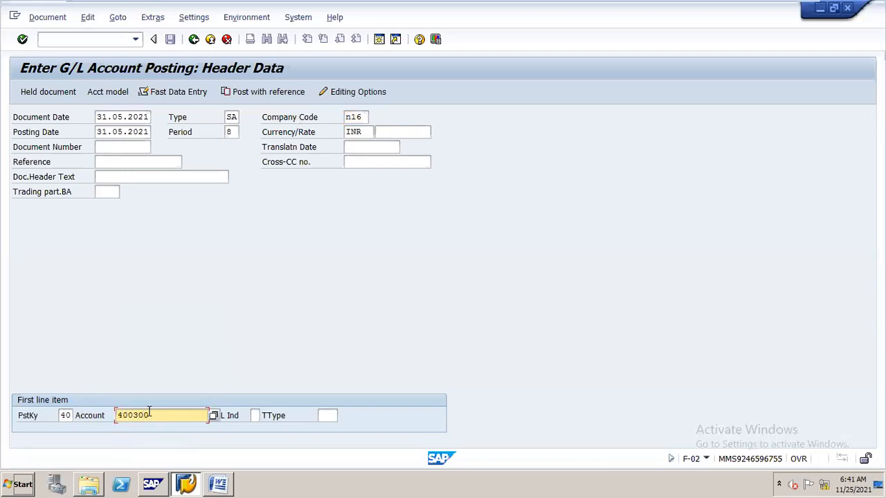
key("Return")
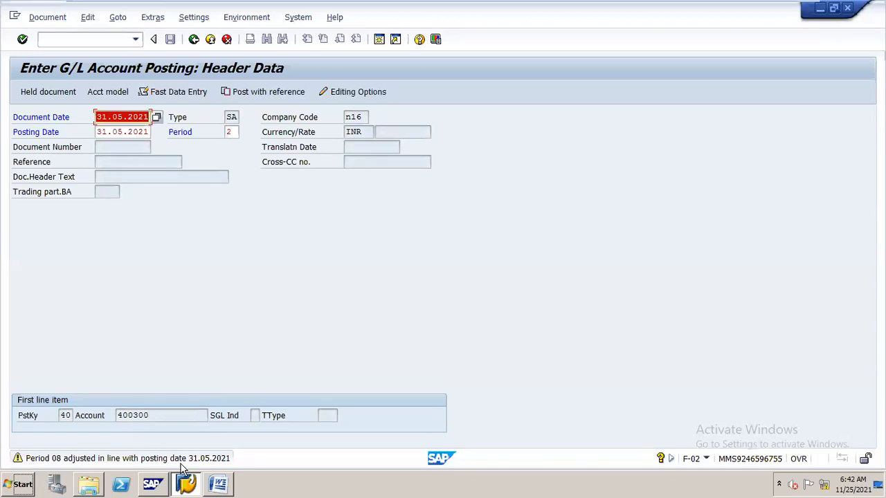
left_click(226, 132)
key("Return")
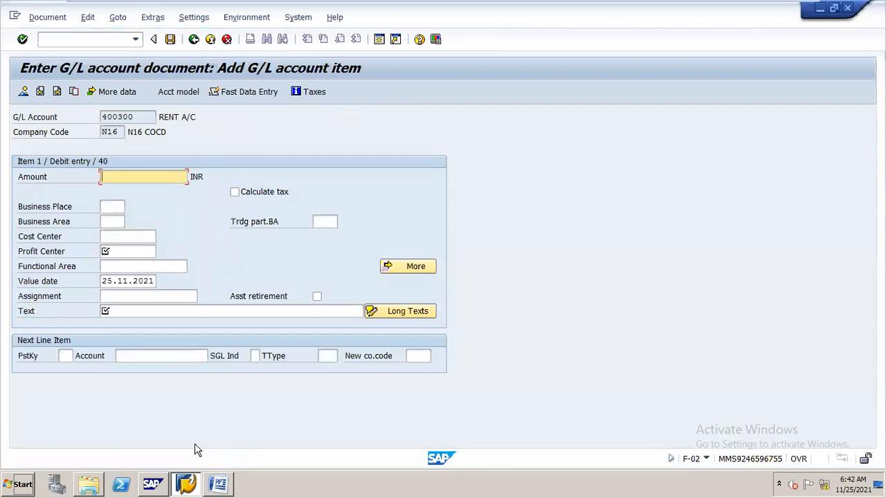
- Enter an amount of 65000 INR and the profit center STEEL for the rent debit item
type("1")
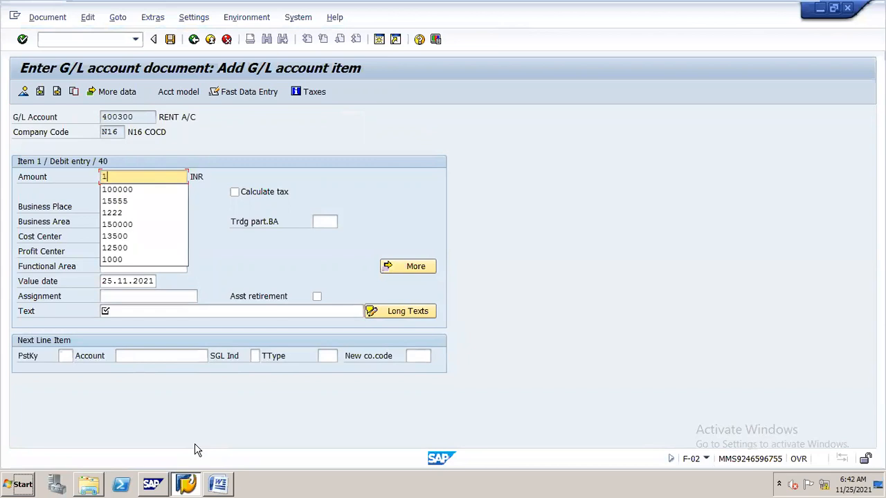
key("BackSpace")
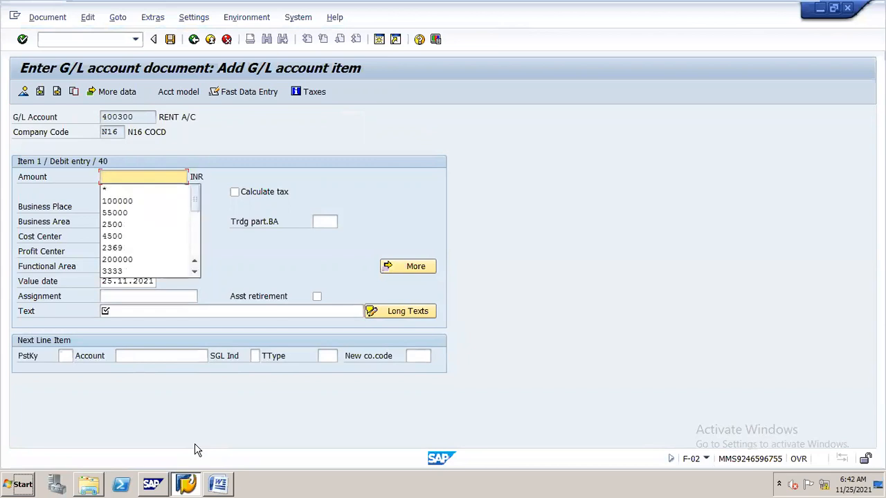
type("65000")
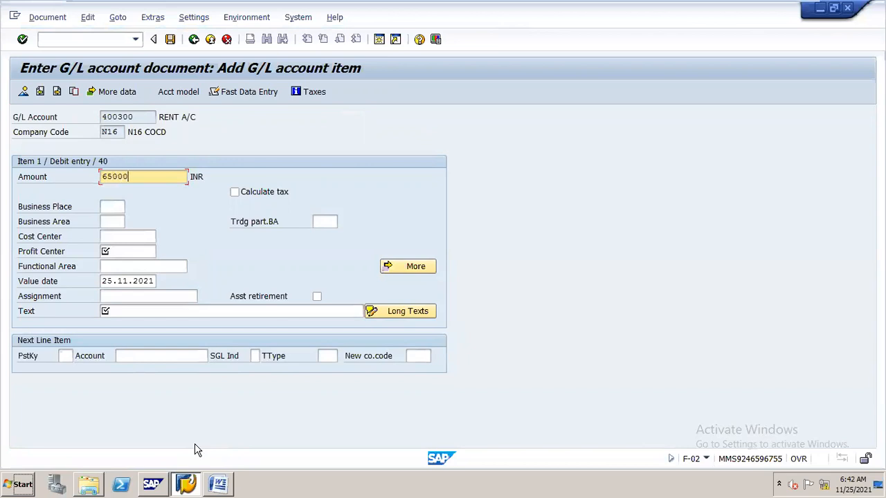
key("Tab")
key("Tab")
key("Tab")
key("Tab")
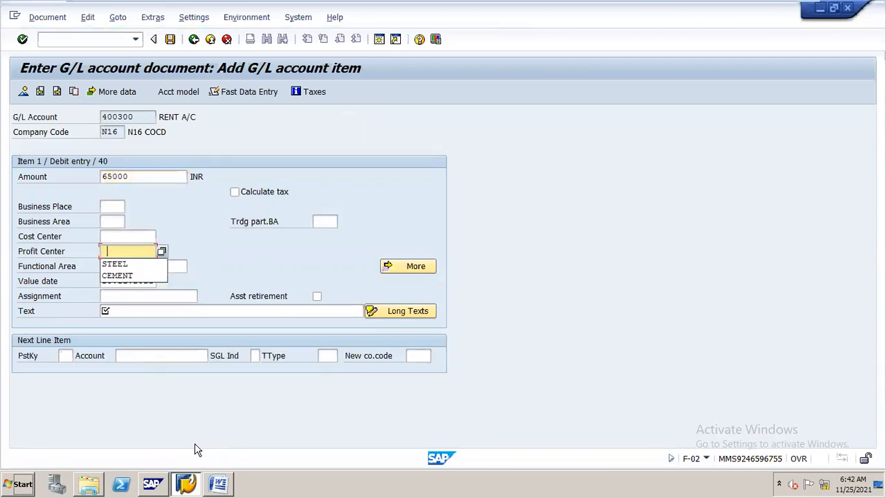
key("Return")
key("Tab")
key("Tab")
key("Tab")
key("Tab")
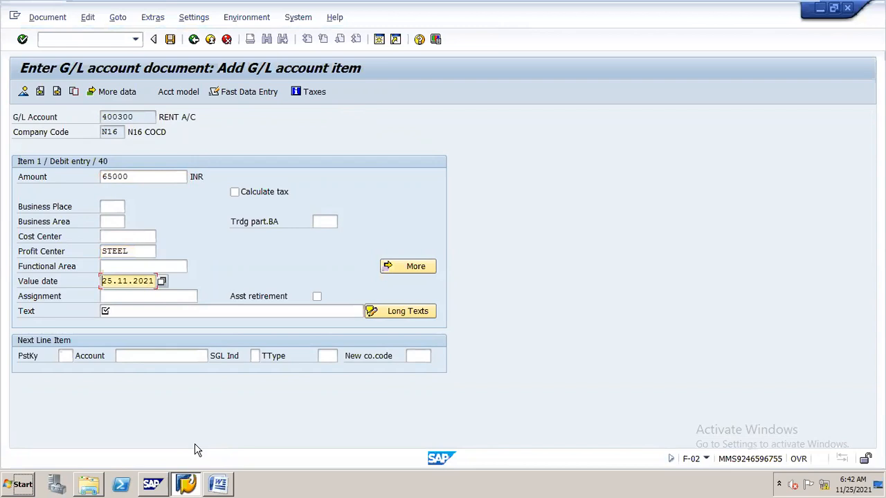
- Enter the text "provision for rent for may" for the rent debit item
type("provision for")
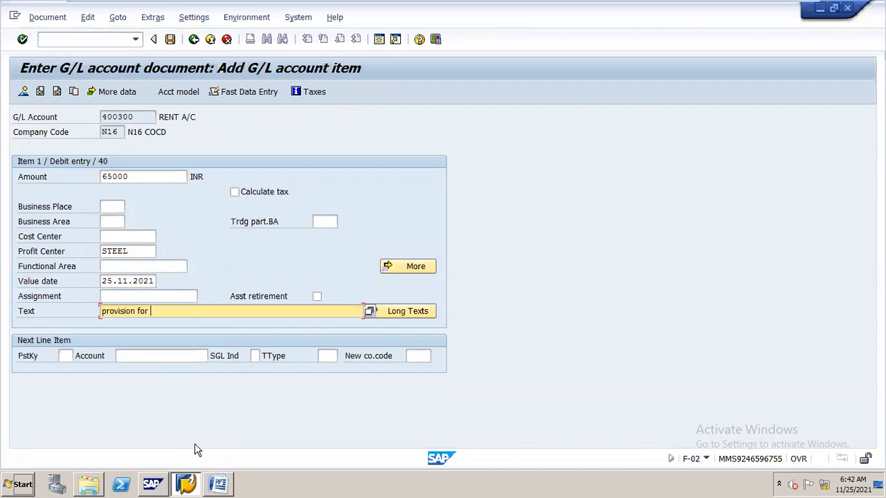
type(" rent for may")
key("Tab")
- Add a next line item with posting key 50 and account 100500, and proceed to its details
key("Tab")
type("50")
key("Tab")
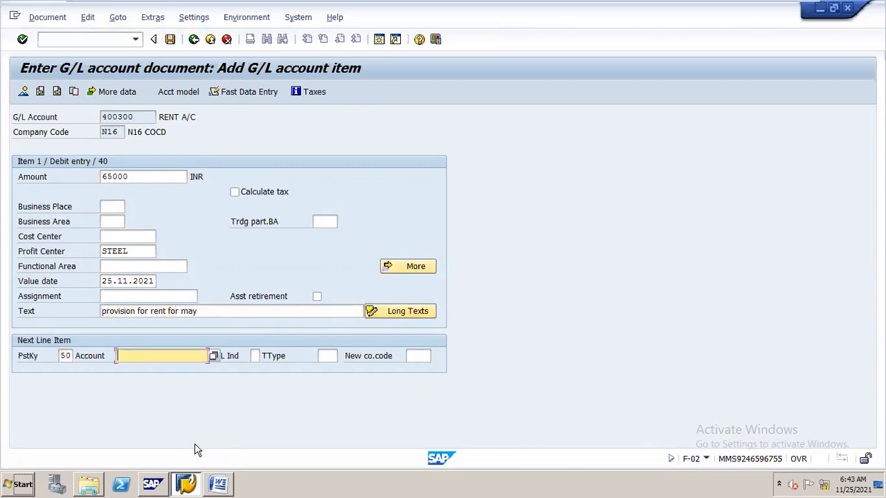
type("100500")
key("Return")
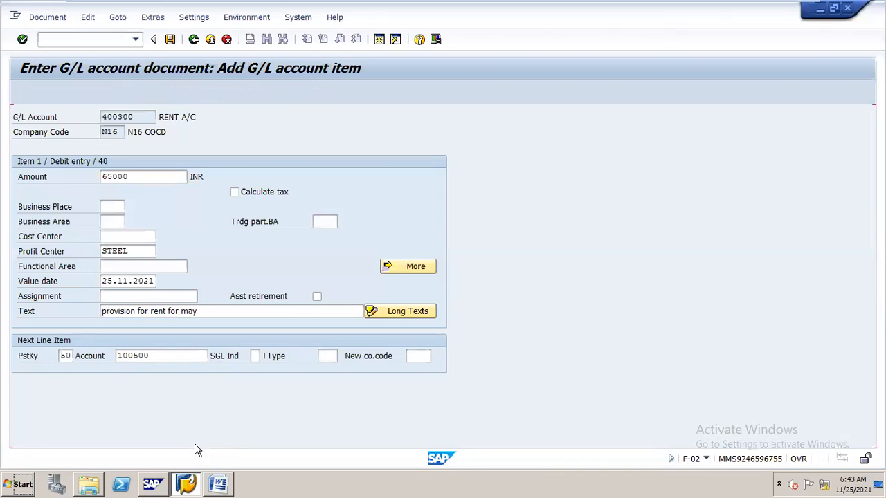
- Enter * as the amount of the outstanding expenses credit item and choose profit center STEEL
type("*")
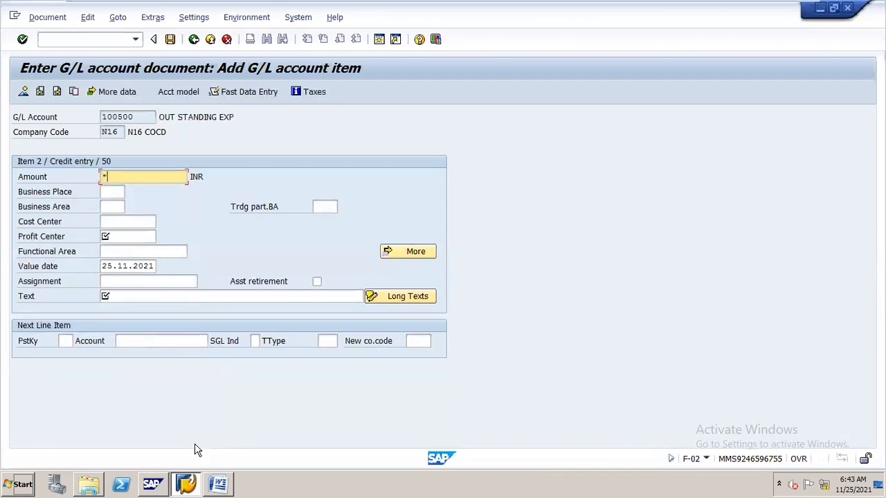
key("Down")
key("Down")
key("Down")
key("Down")
key("space")
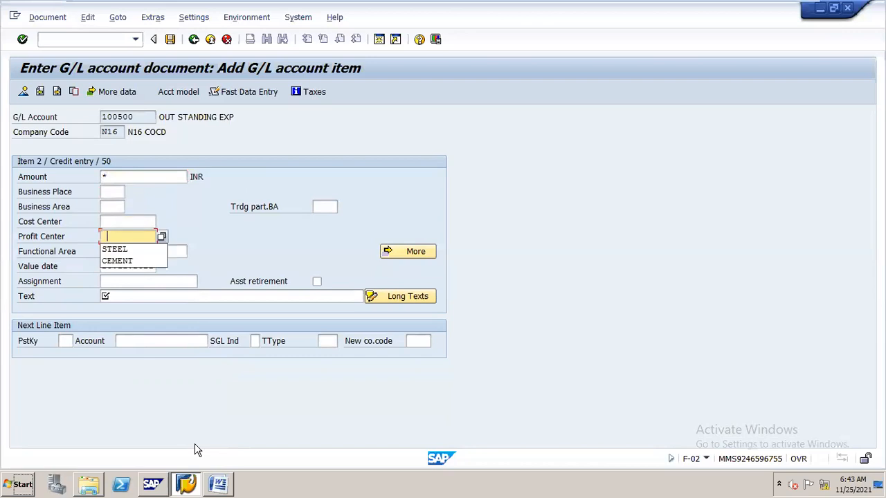
key("Down")
key("Return")
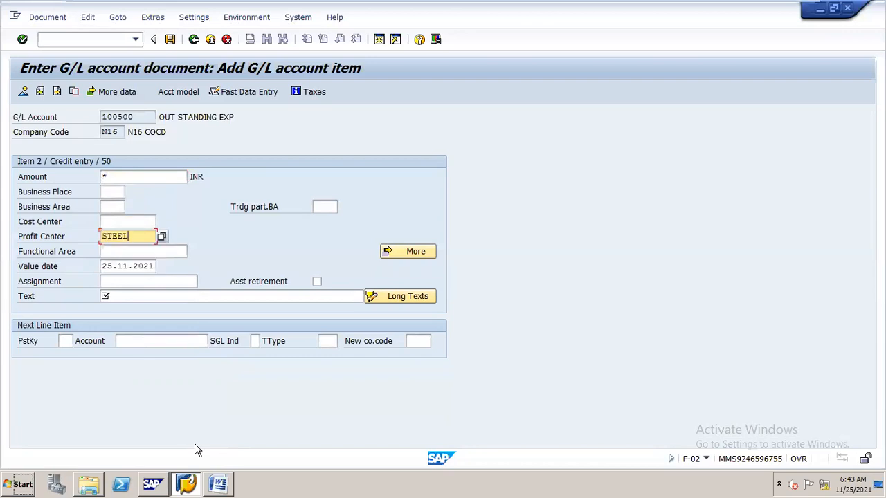
- Enter + as the credit item's text to copy the previous item's text, and accept the item
key("Down")
key("Down")
key("Down")
key("Down")
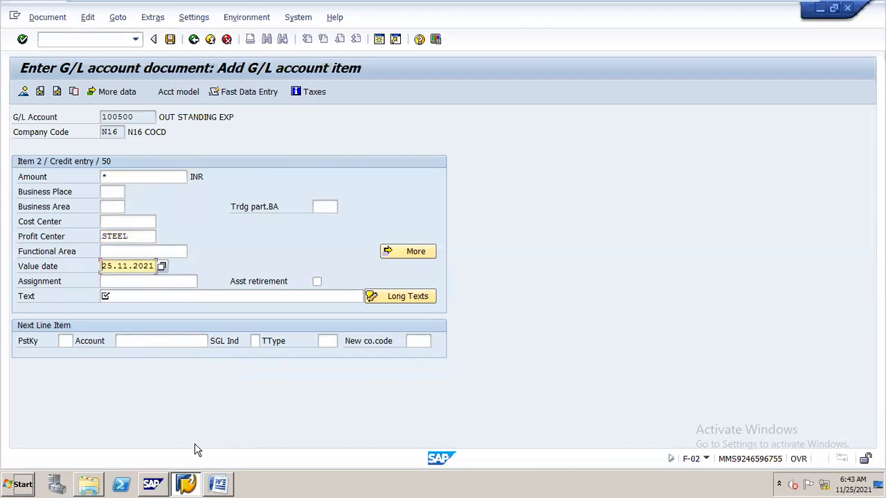
type("+")
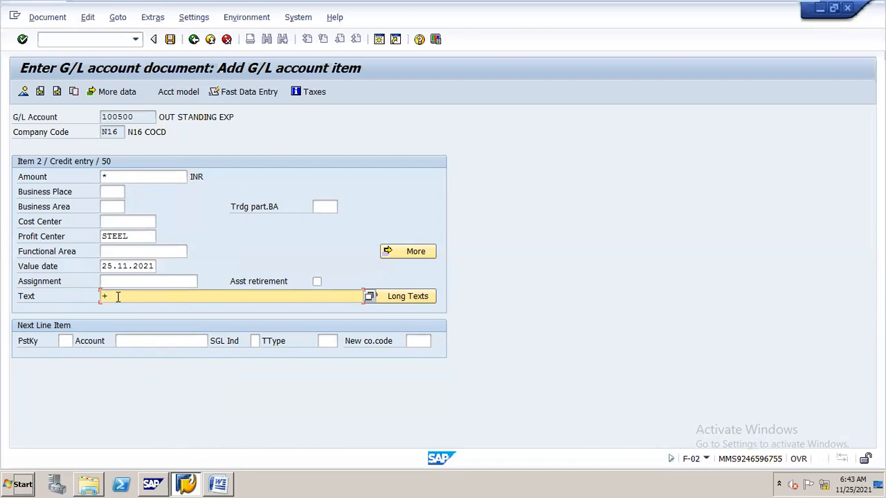
key("Return")
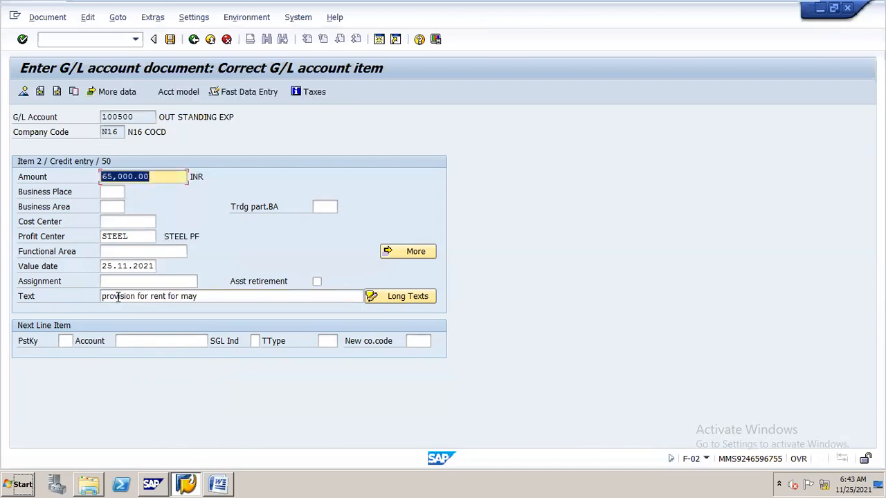
- Simulate the rent provision document and post it
left_click(58, 18)
left_click(101, 86)
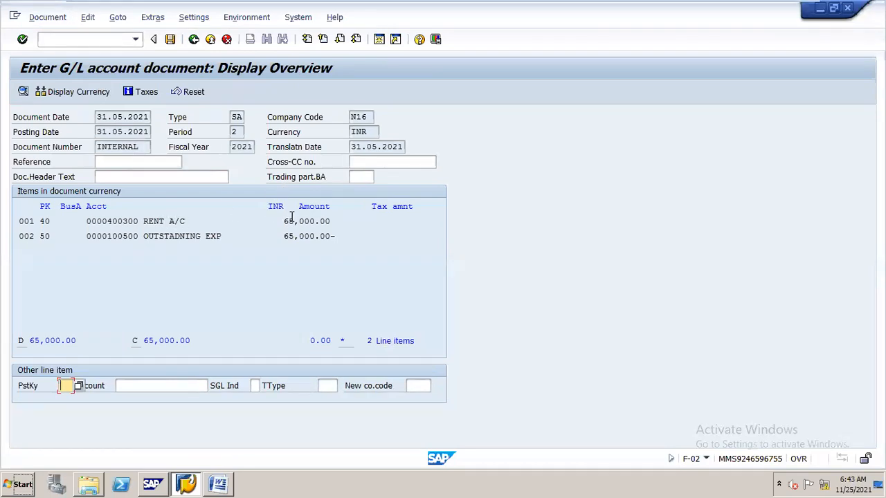
left_click(169, 40)
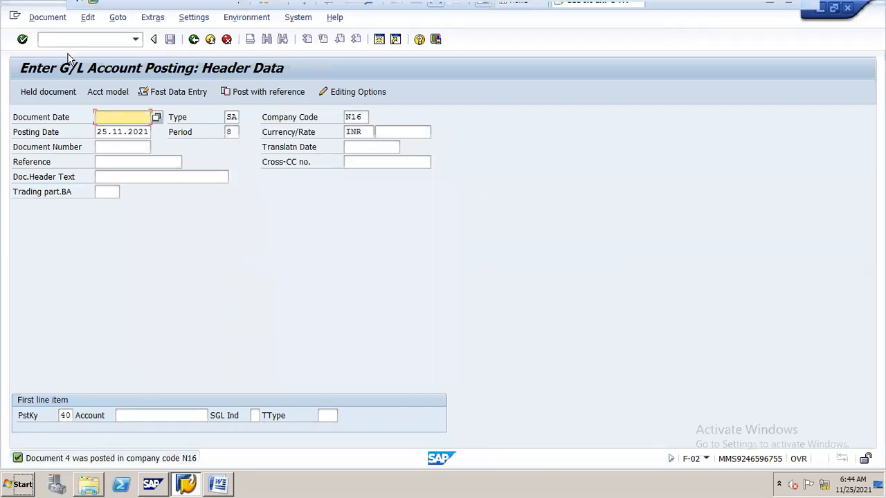
left_click(83, 38)
type("/n")
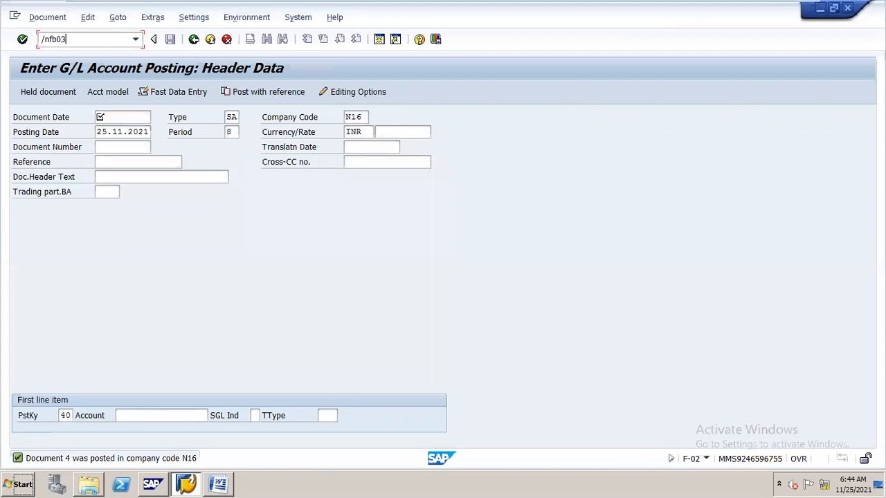
type("fb03")
key("BackSpace")
key("BackSpace")
key("BackSpace")
key("BackSpace")
key("BackSpace")
key("BackSpace")
- Display the rent provision document just posted to check its line items
left_click(59, 17)
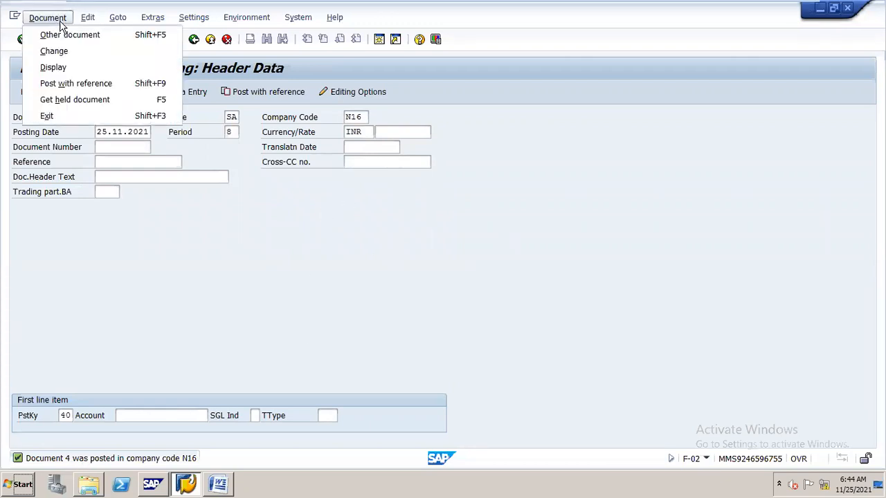
left_click(76, 70)
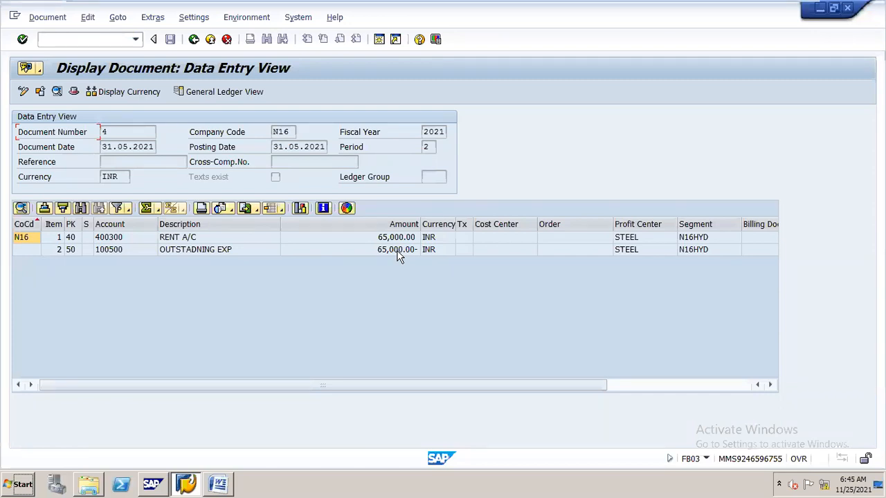
- Display the balances of G/L account 400300 with transaction FAGLB03 and return to its selection screen
left_click(111, 40)
type("/nfaglb03")
key("Return")
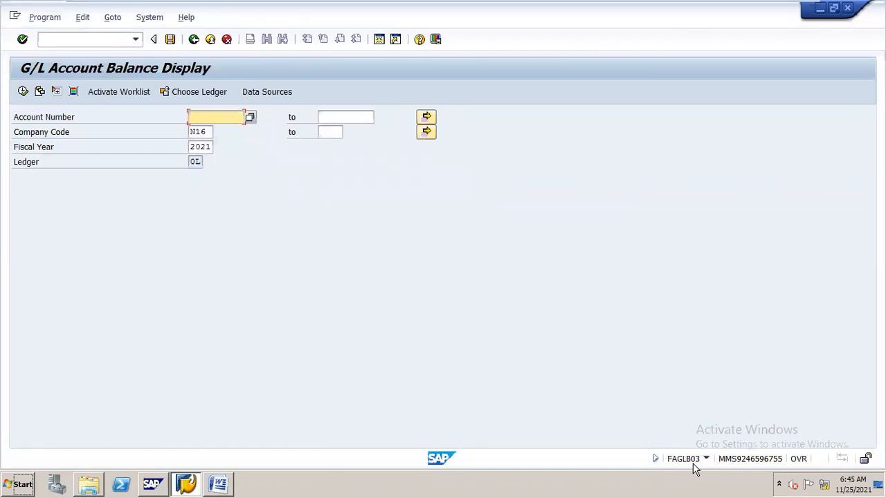
type("4001")
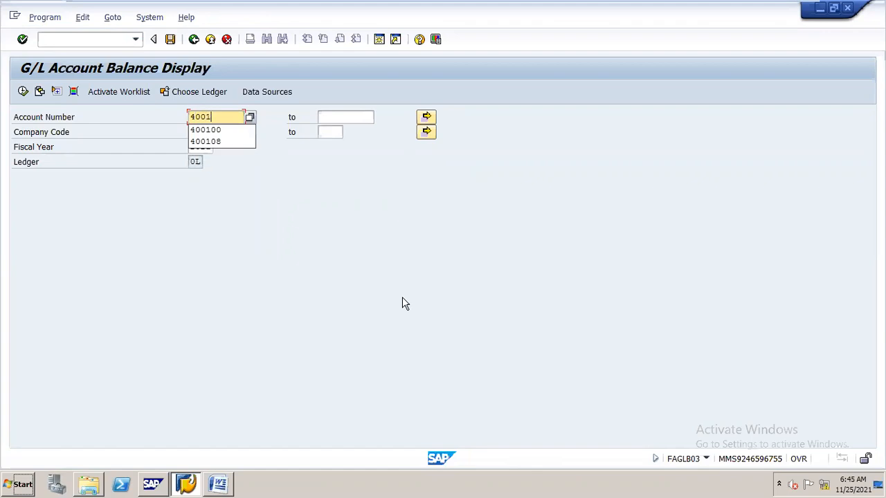
key("BackSpace")
key("BackSpace")
key("BackSpace")
type("00")
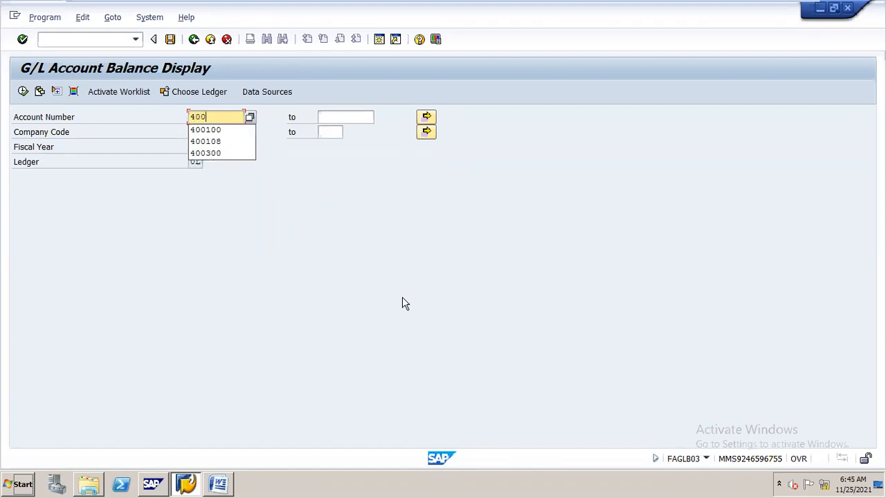
type("300")
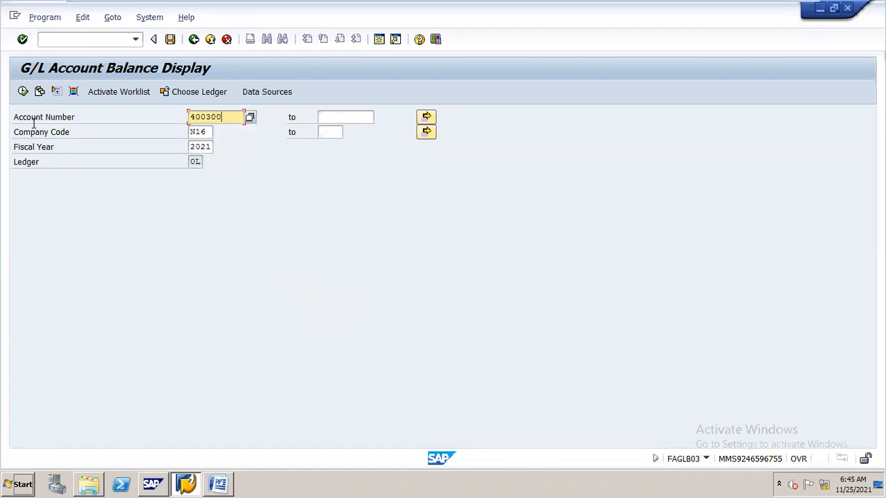
left_click(22, 92)
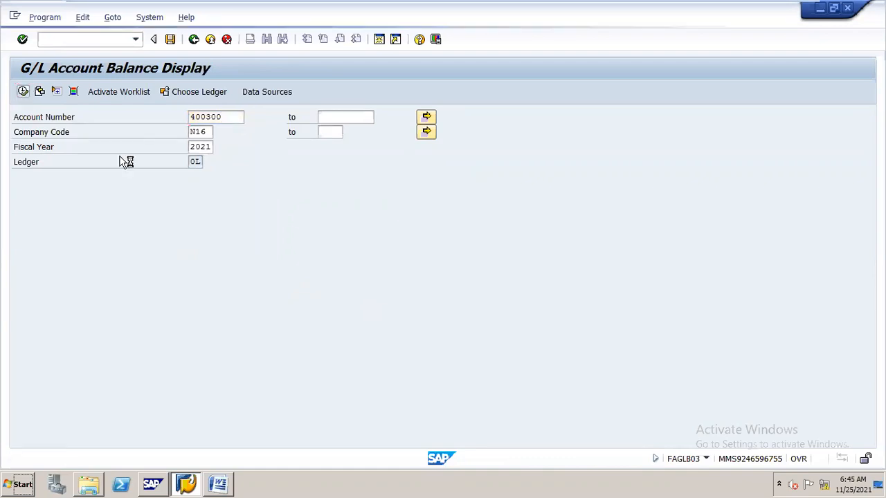
mouse_move(638, 6)
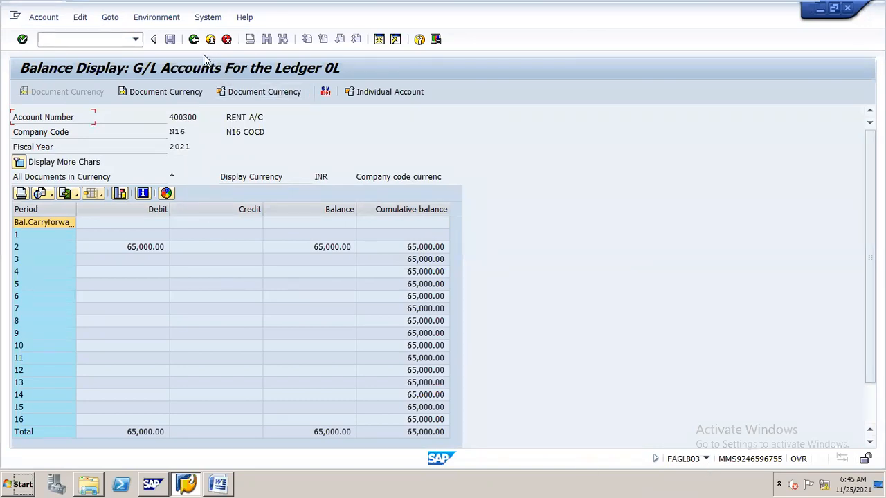
left_click(194, 39)
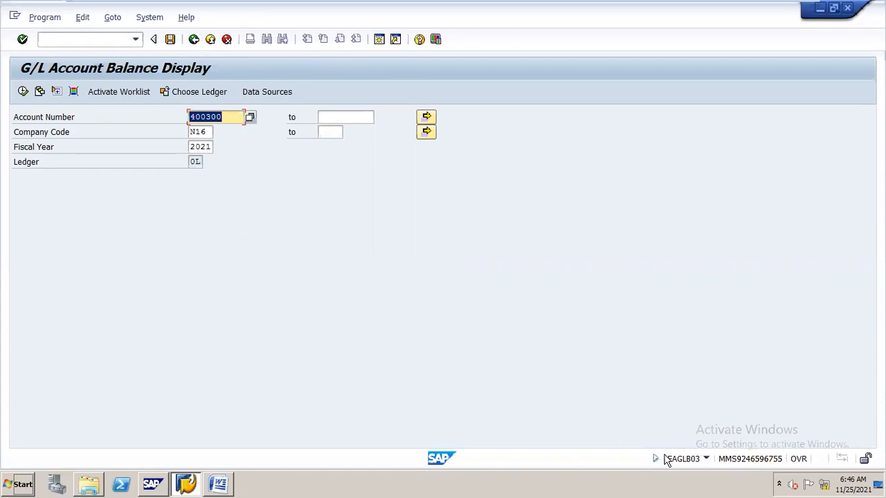
- List the open items of G/L account 100500 at key date 31.05.2021 with transaction FAGLL03, and return to the selection screen
left_click(110, 40)
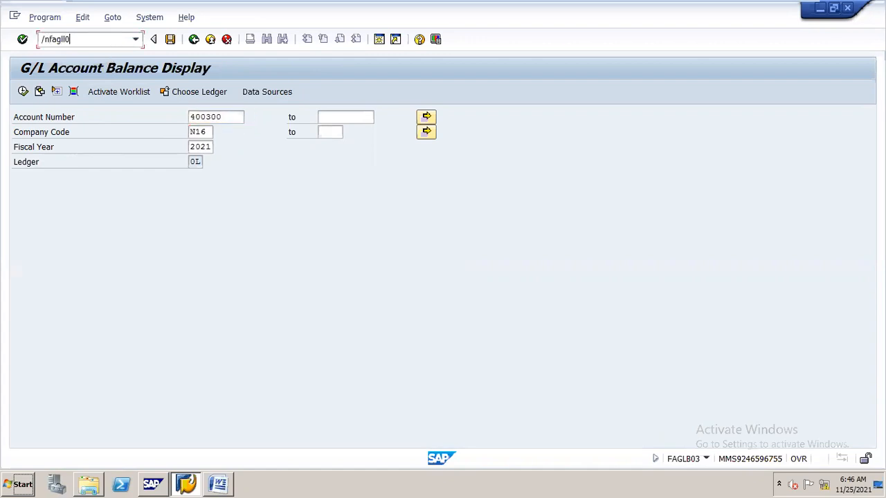
type("/nfagll03")
key("Return")
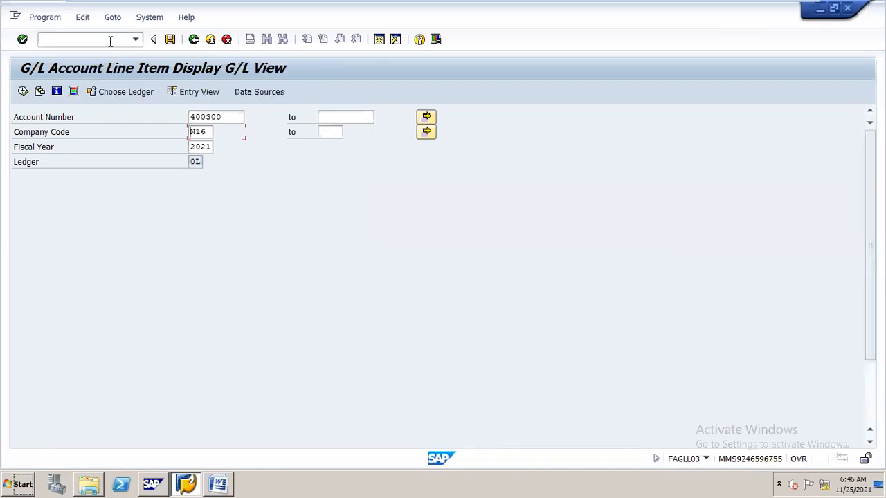
type("100500")
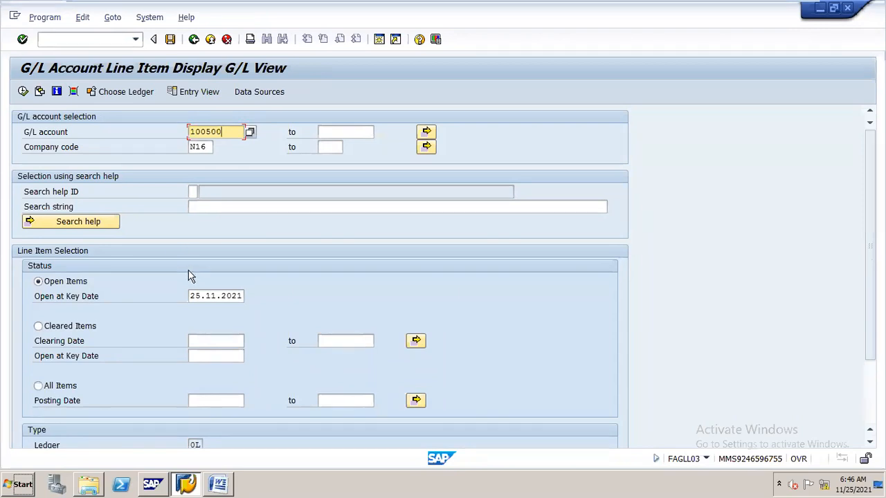
left_click_drag(193, 296, 242, 290)
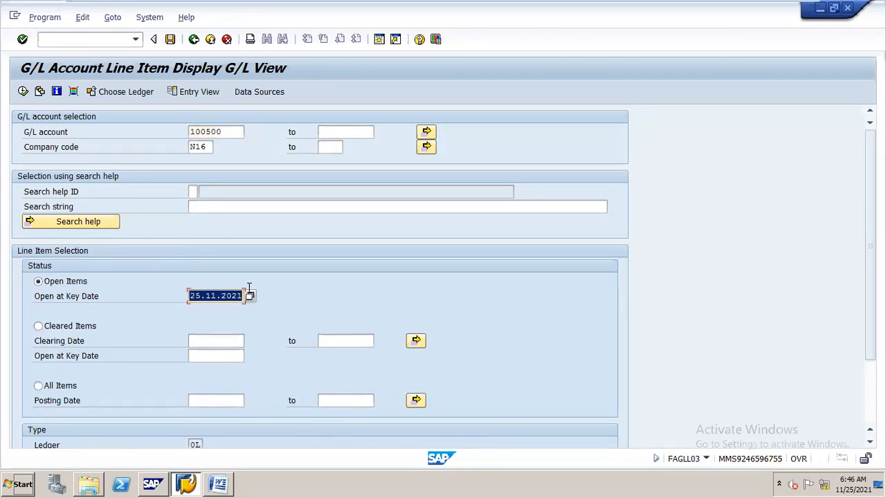
type("31.05.2021")
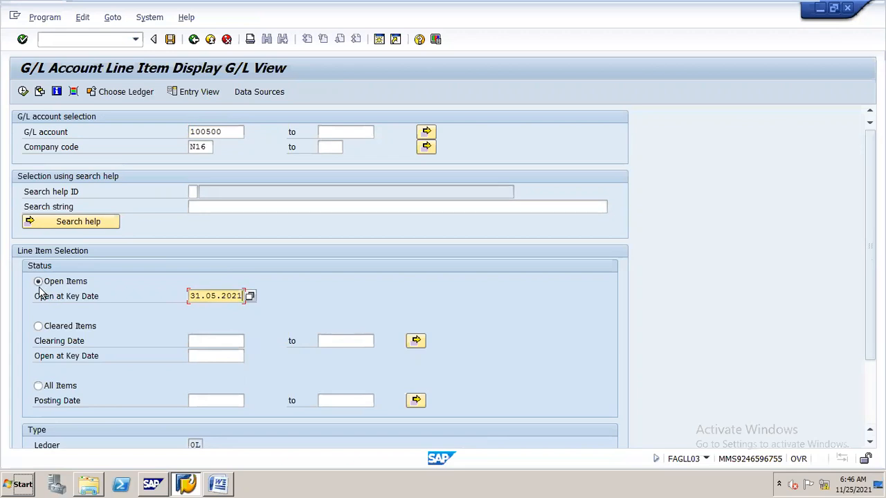
left_click(23, 92)
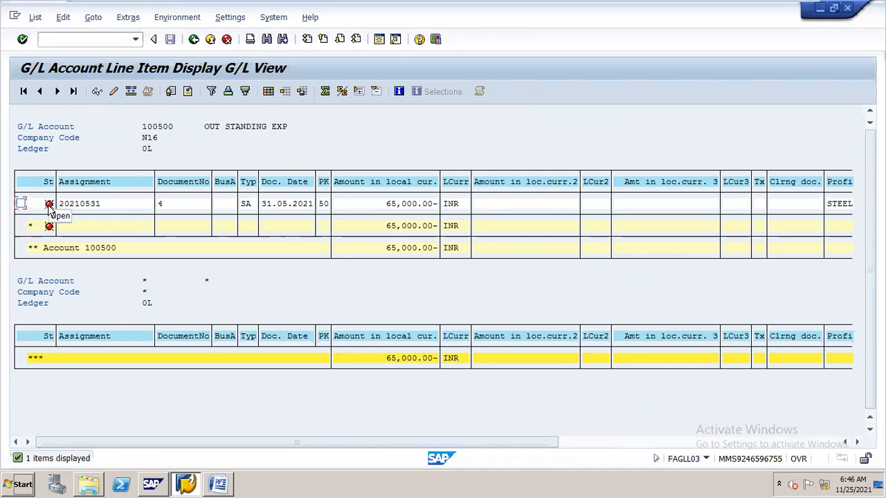
left_click(195, 40)
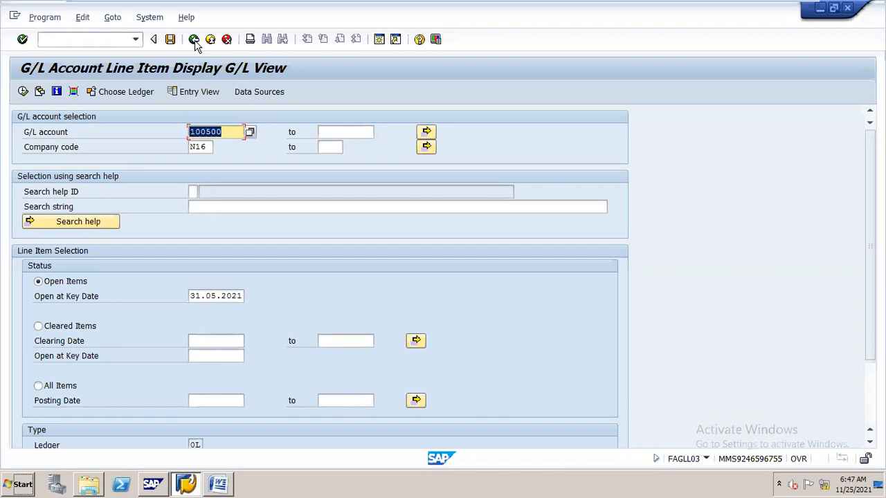
- Switch to the Word document to review the payment entry under Option 2: Open Item Management, and return to SAP
left_click(228, 477)
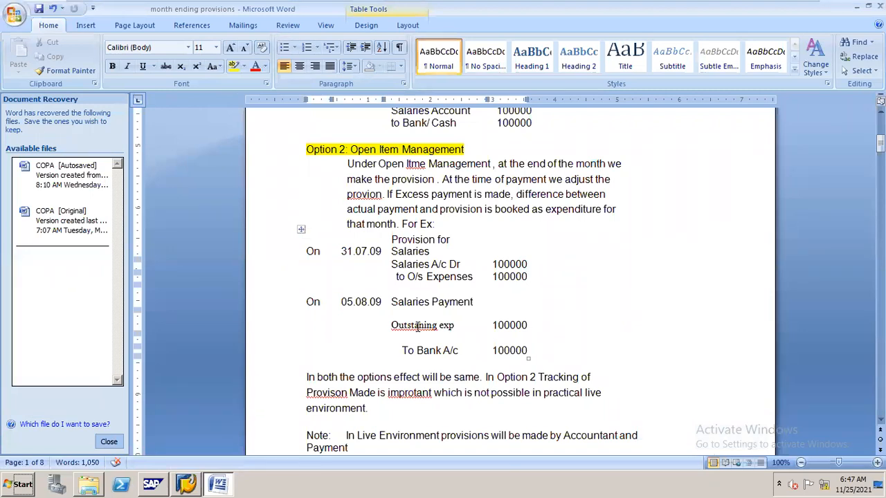
key("alt+Tab")
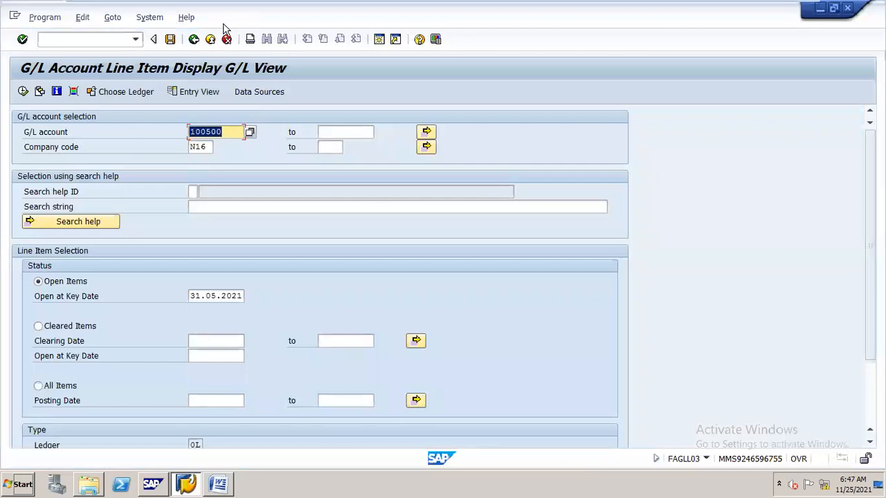
- Open the outgoing payment transaction F-07 and set the document date to 01.06.2021
left_click(114, 38)
type("/nf")
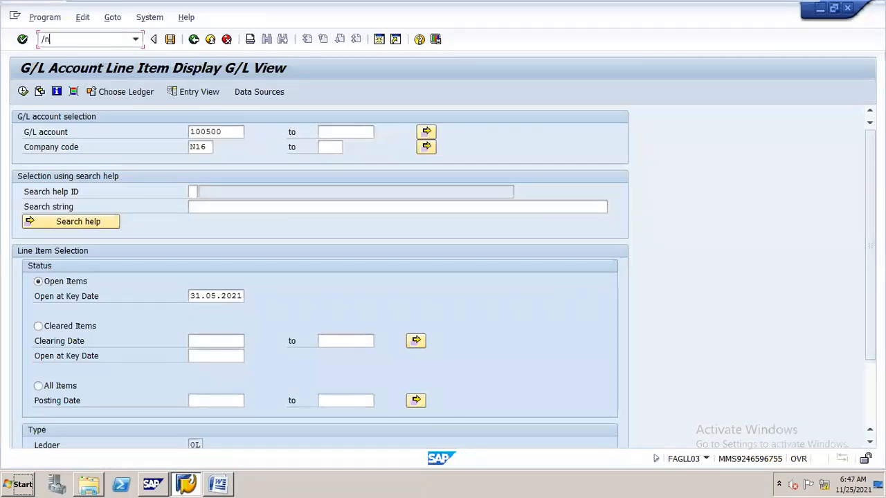
type("-07")
key("Return")
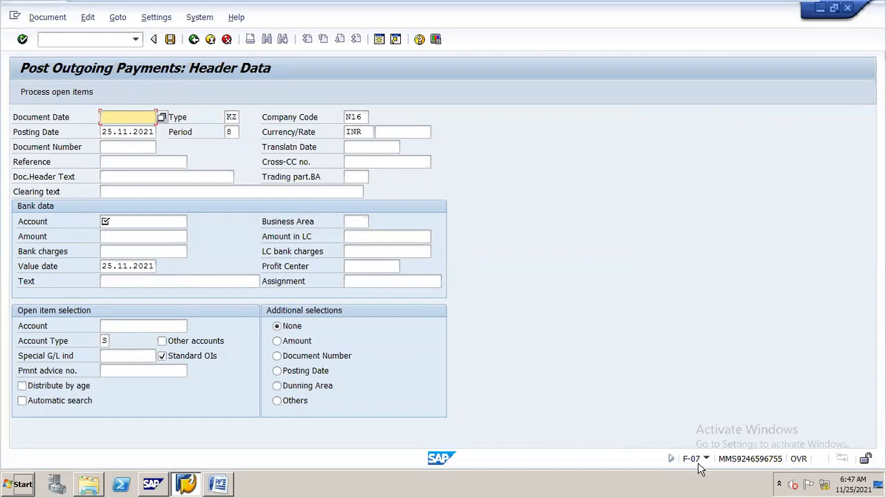
type("01.0")
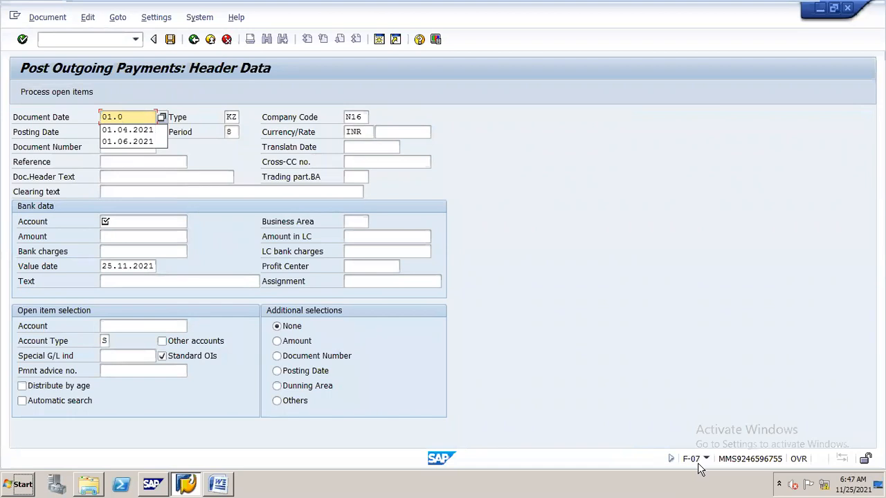
type("6.2021")
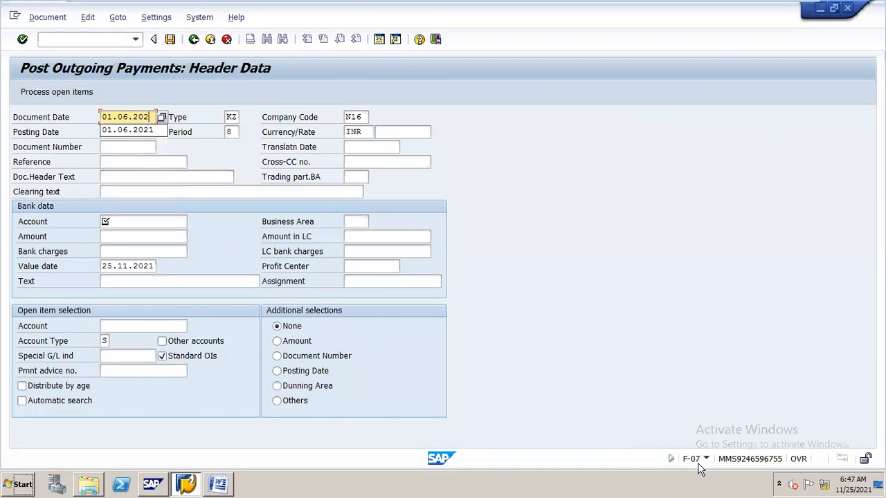
- Set the posting date of the outgoing payment to 01.06.2021
key("Tab")
key("BackSpace")
key("BackSpace")
key("BackSpace")
key("BackSpace")
key("BackSpace")
key("BackSpace")
key("BackSpace")
key("BackSpace")
key("BackSpace")
key("BackSpace")
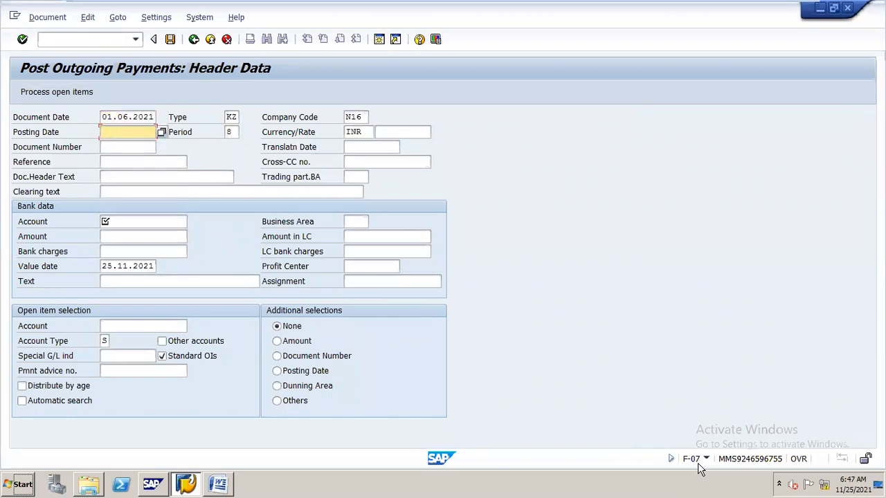
type("01.06.2021")
- Change the document type of the outgoing payment to SA
double_click(230, 118)
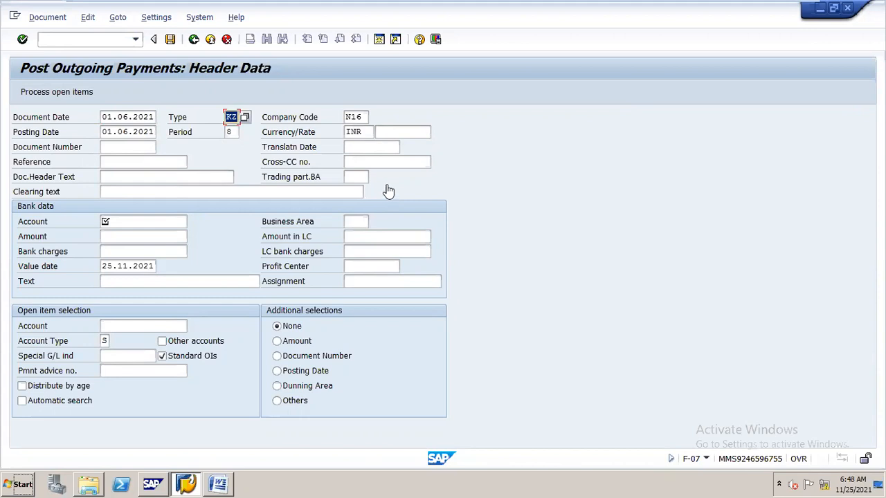
left_click(231, 118)
key("BackSpace")
key("BackSpace")
type("SA")
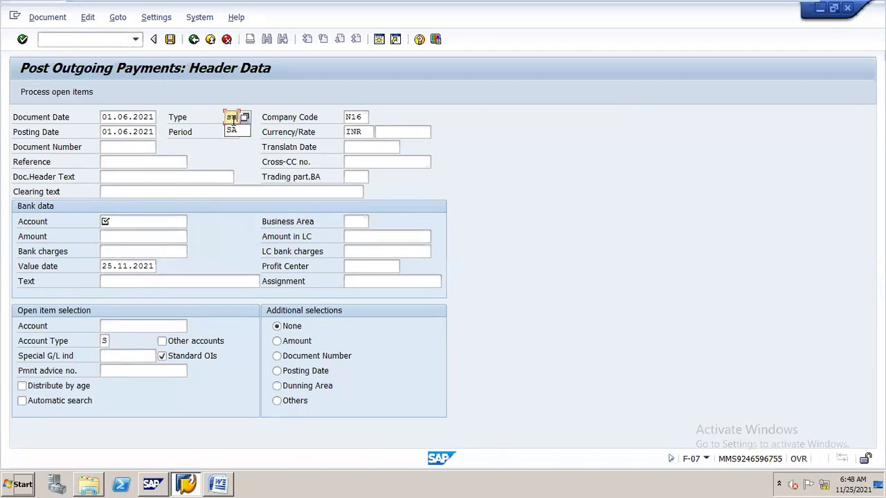
key("Down")
- Fill in the bank data with account 200100, amount 65000 and profit center STEEL
left_click(146, 220)
type("200100")
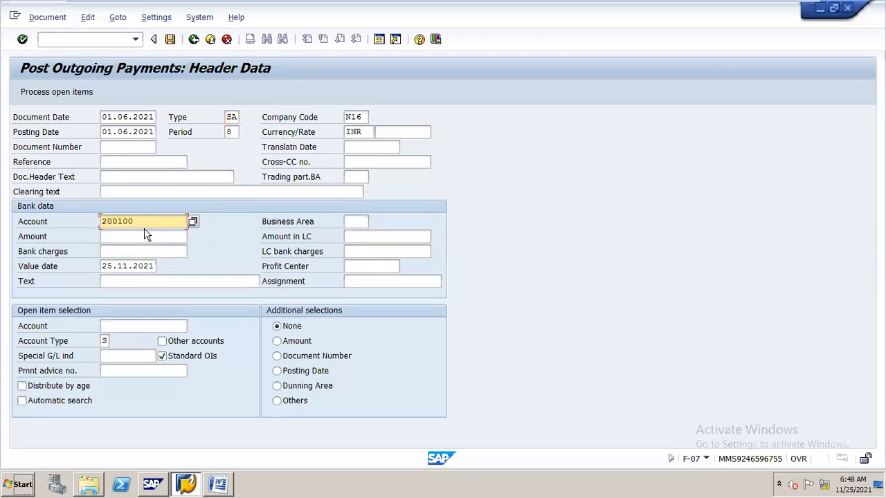
left_click(146, 239)
type("65000")
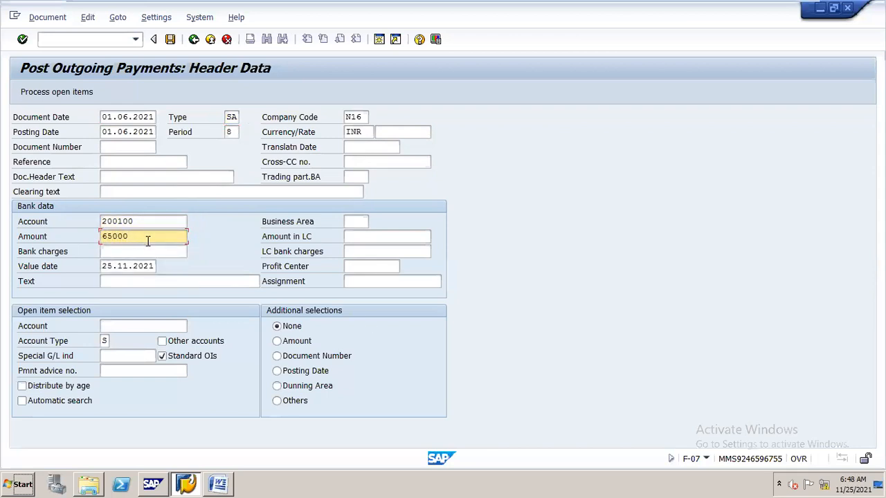
left_click(371, 268)
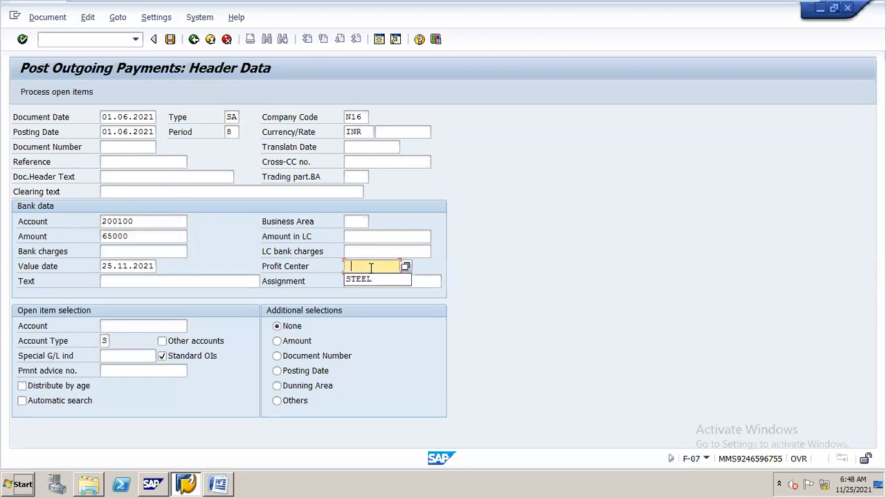
left_click(371, 280)
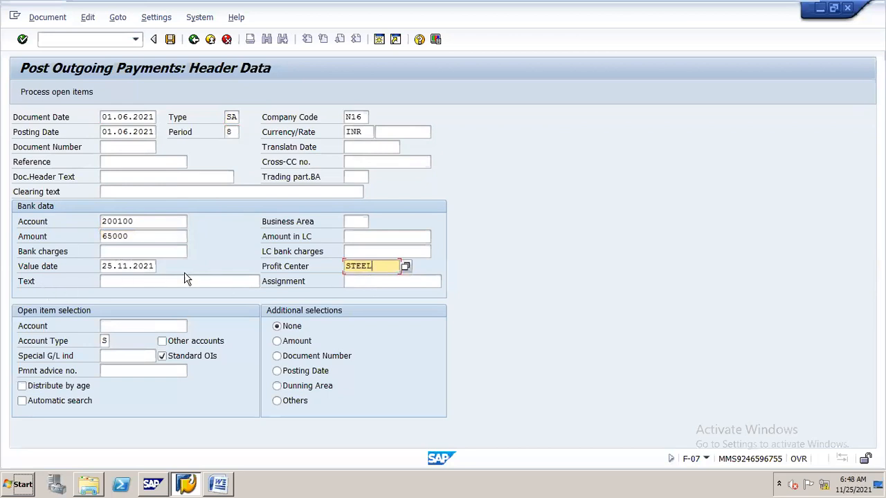
- Enter "out going payment" as the text of the bank line
left_click(200, 281)
type("out going payment")
key("Tab")
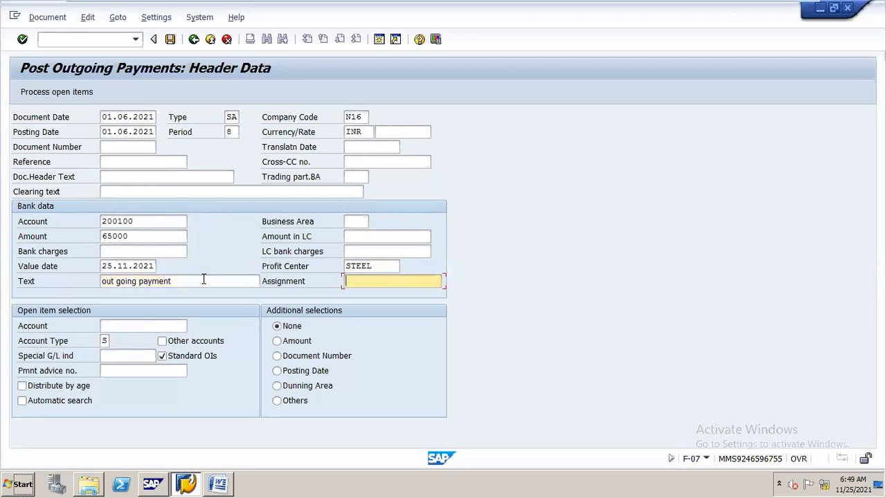
- Process the open items of account 100500 and assign the 65,000.00 INR item dated 31.05.2021 to the payment
key("Tab")
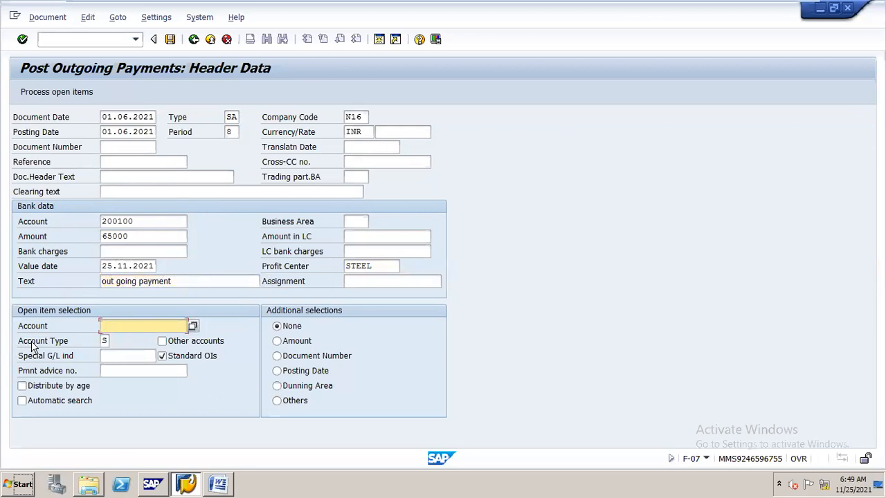
type("100500")
left_click(88, 93)
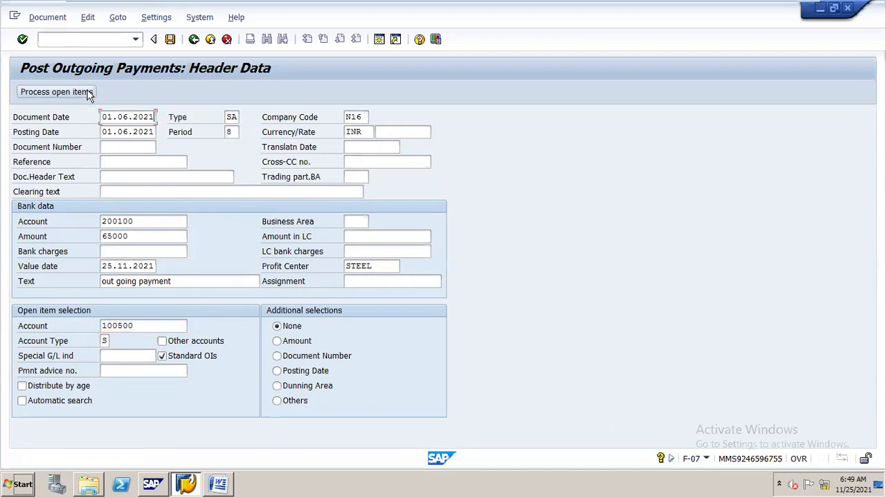
left_click(88, 93)
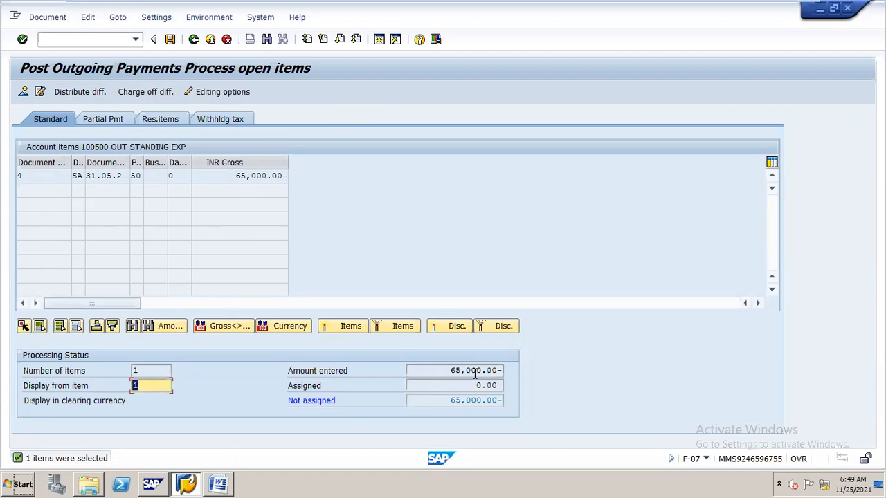
double_click(263, 177)
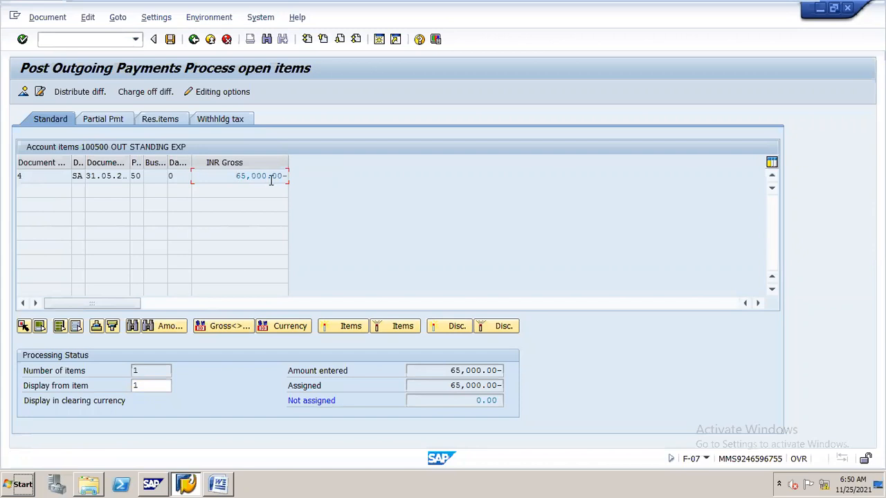
- Post the outgoing payment and display the posted document, selecting its outstanding expenses line
left_click(169, 40)
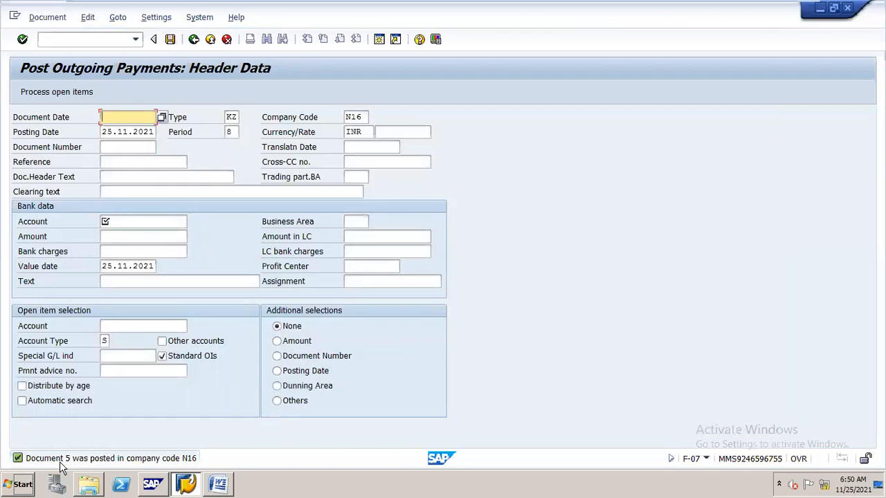
left_click(60, 17)
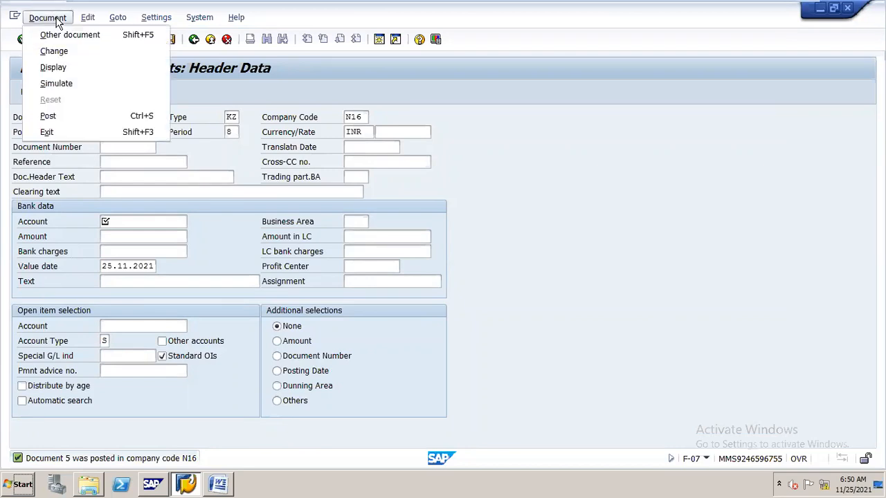
left_click(78, 68)
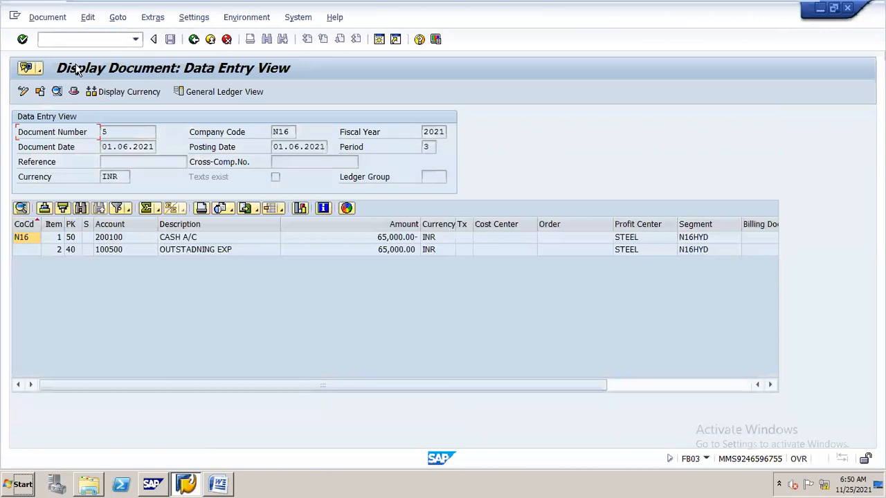
left_click(203, 253)
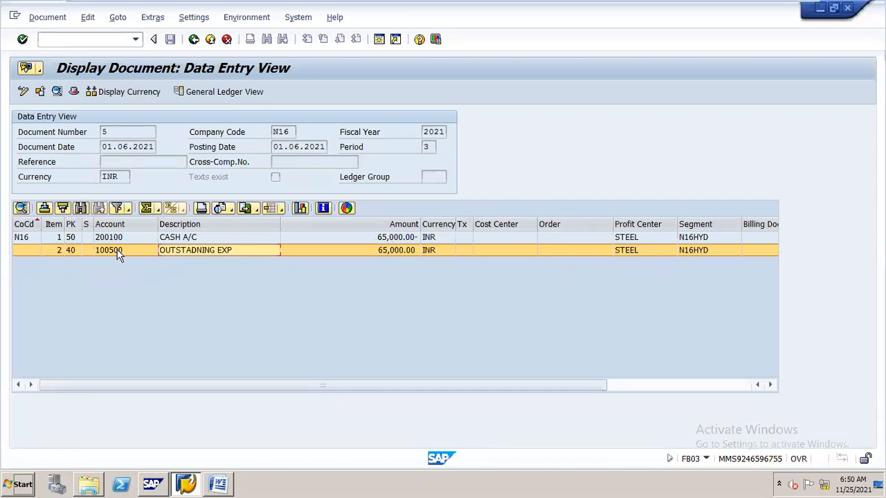
- Check G/L account 100500 with transaction FAGLL03, running it for open items at key date 01.06.2021 and for cleared items
left_click(77, 39)
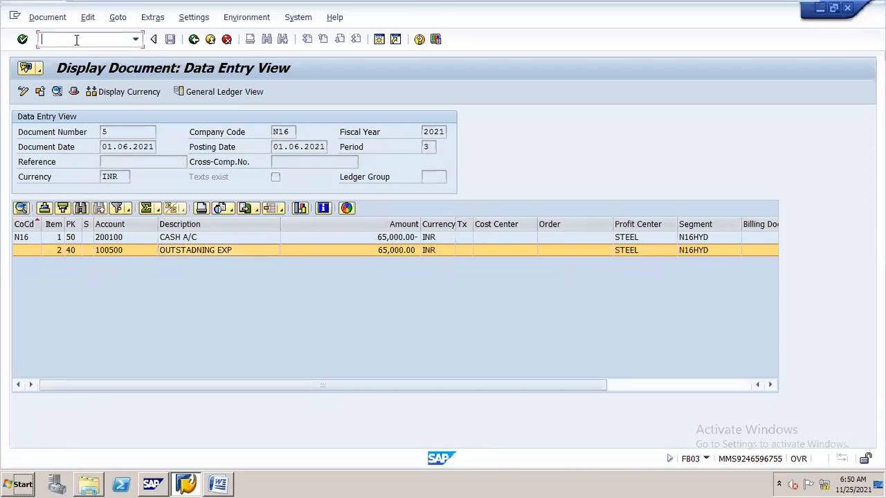
type("/nfagll03")
key("Return")
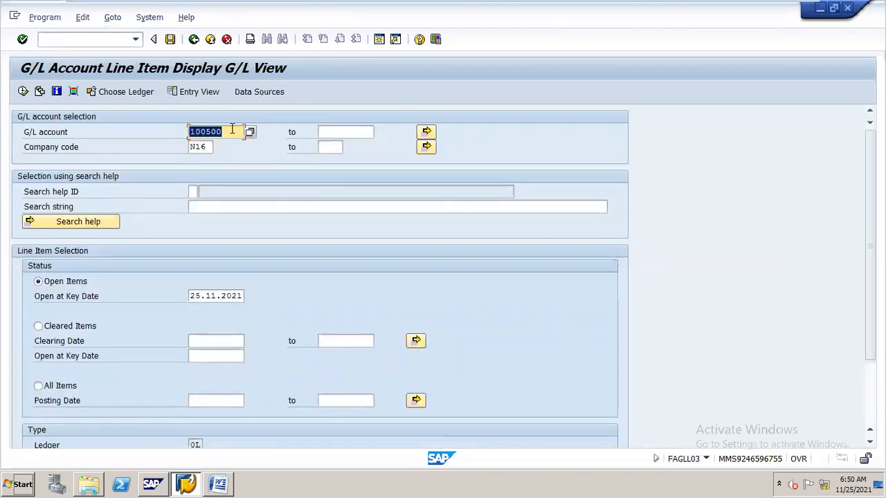
left_click_drag(192, 298, 249, 301)
type("0")
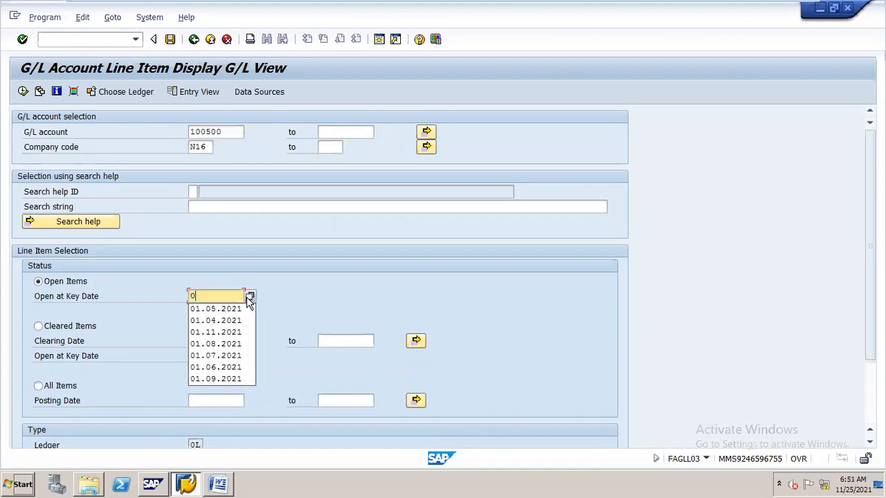
type("1.06.20")
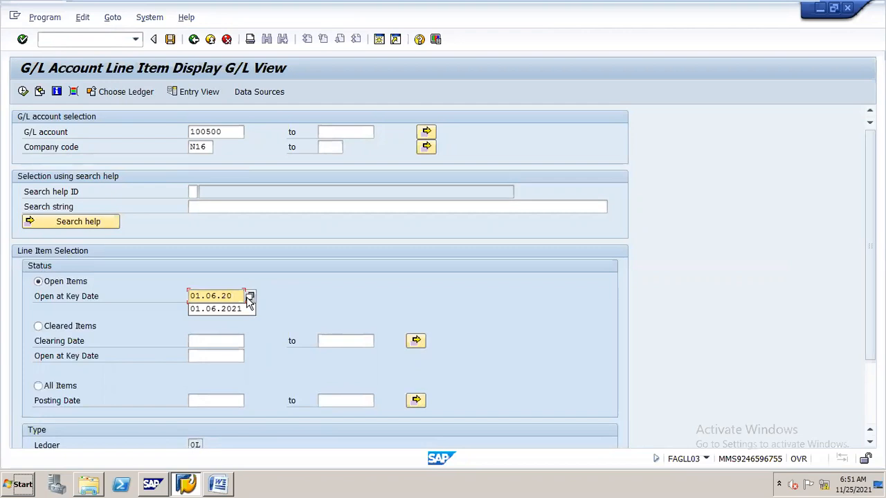
type("21")
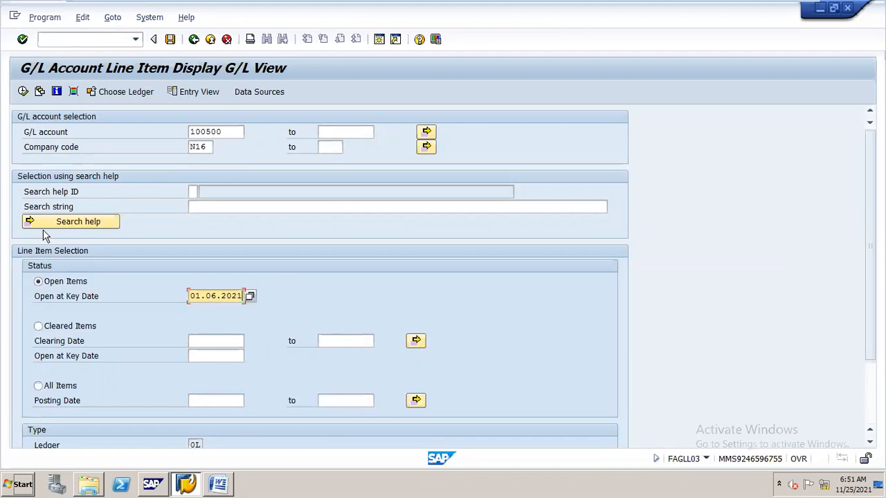
left_click(23, 92)
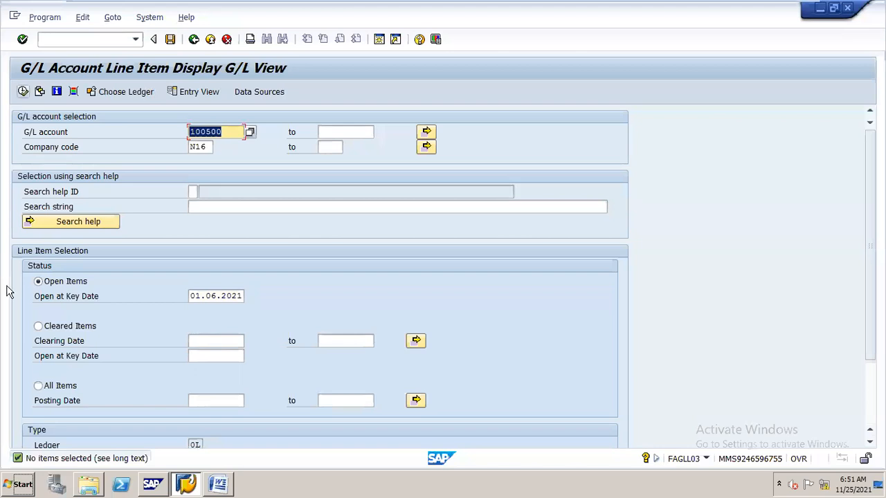
left_click(38, 326)
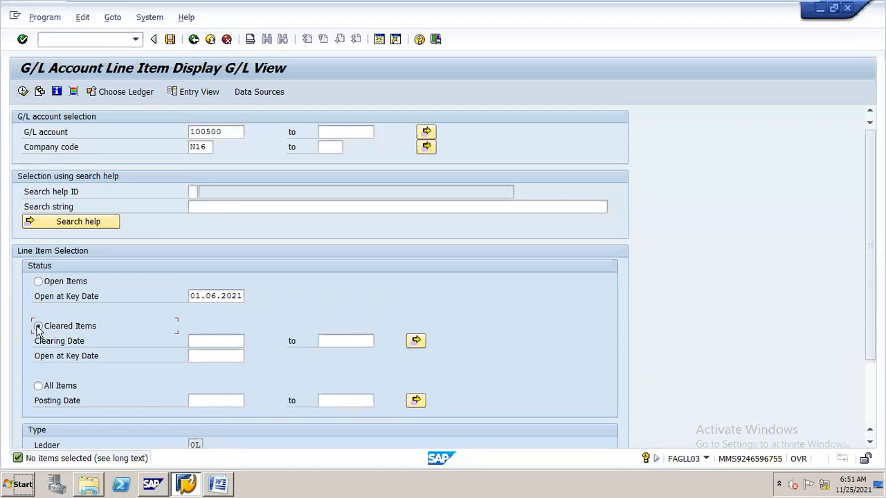
left_click(22, 92)
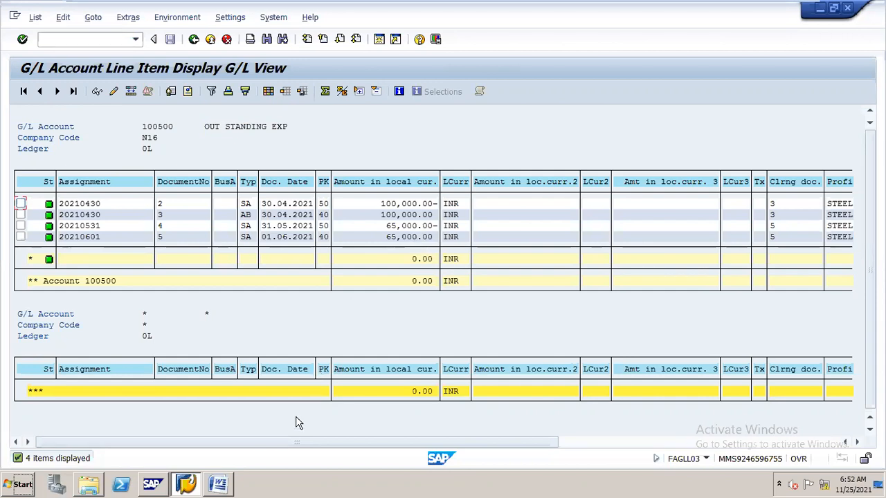
- Switch to the Word document to review the table of three Open Item Management clearing scenarios, and return to SAP
left_click(212, 473)
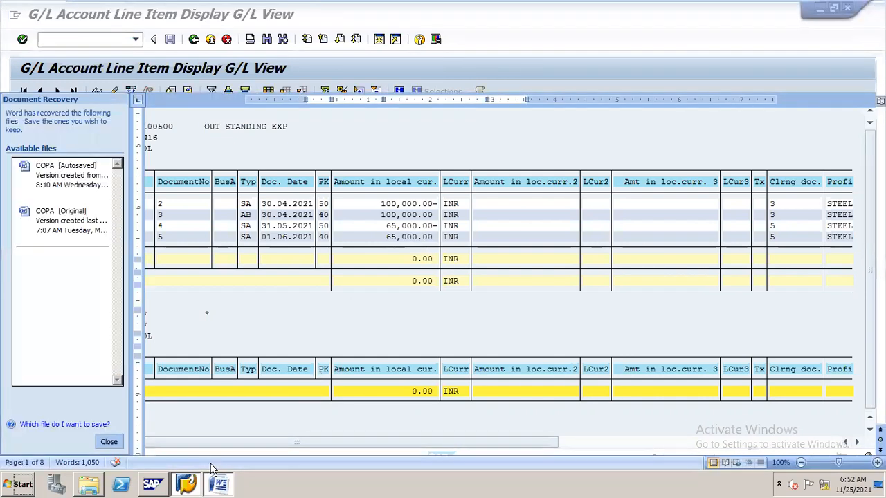
left_click_drag(881, 142, 881, 317)
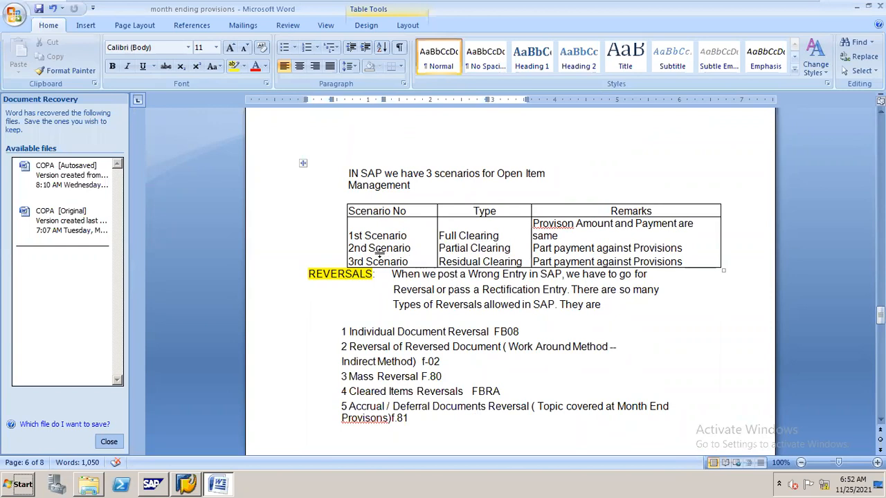
left_click_drag(348, 248, 367, 248)
left_click_drag(427, 255, 475, 256)
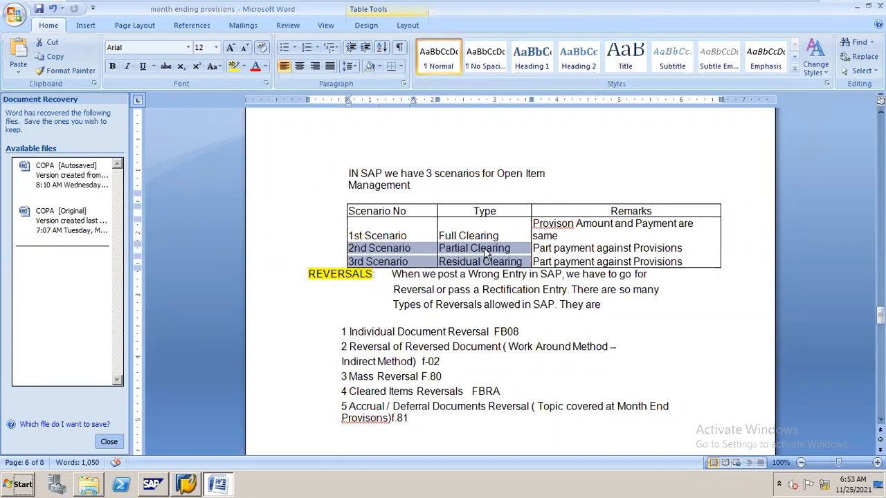
key("alt+Tab")
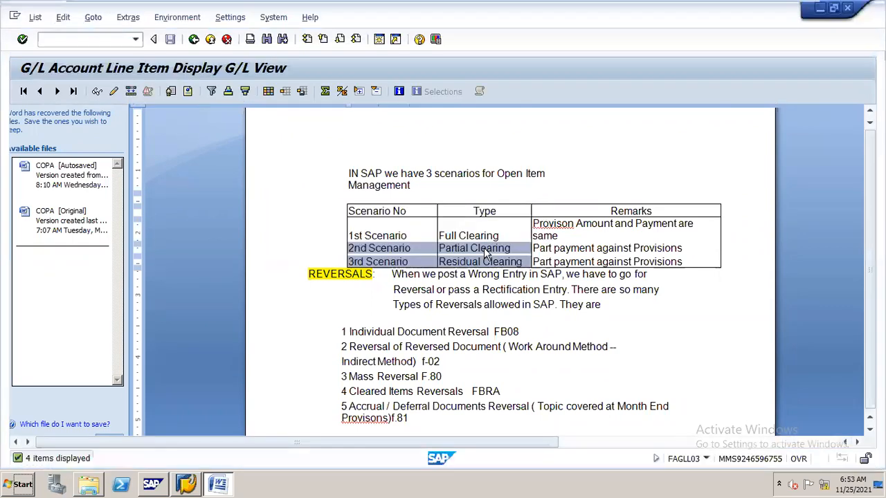
- Open the G/L account posting transaction F-02 and set the document date to 30.06.2021
left_click(109, 42)
type("/")
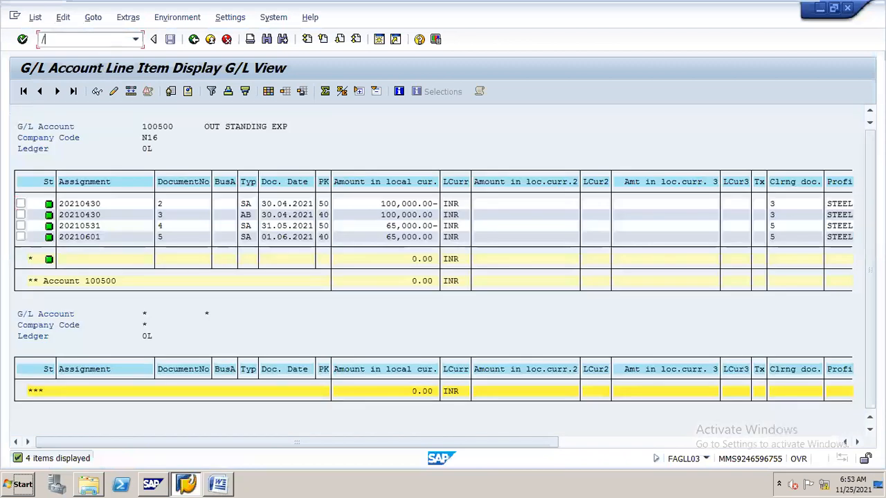
type("nf-02")
key("Return")
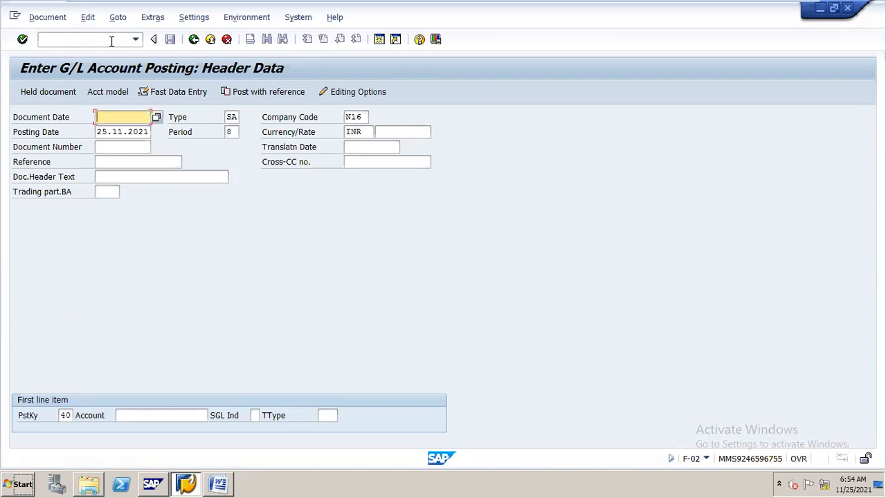
type("2")
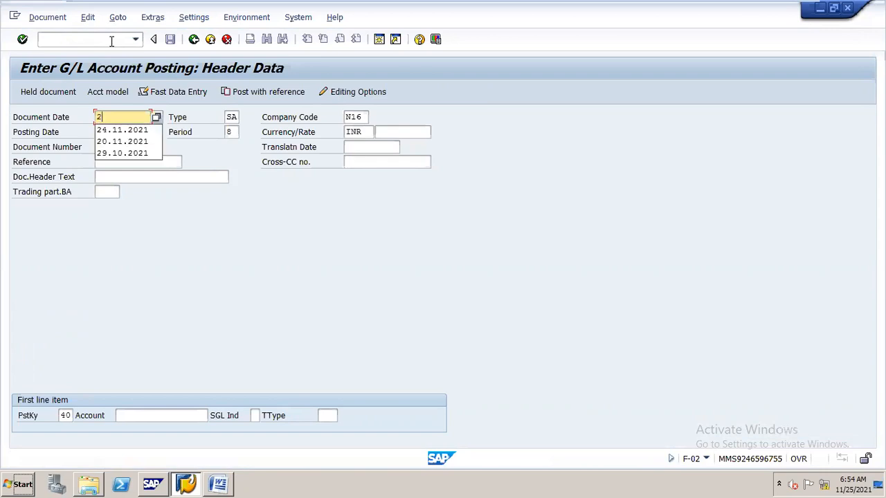
type("5.")
key("BackSpace")
key("BackSpace")
key("BackSpace")
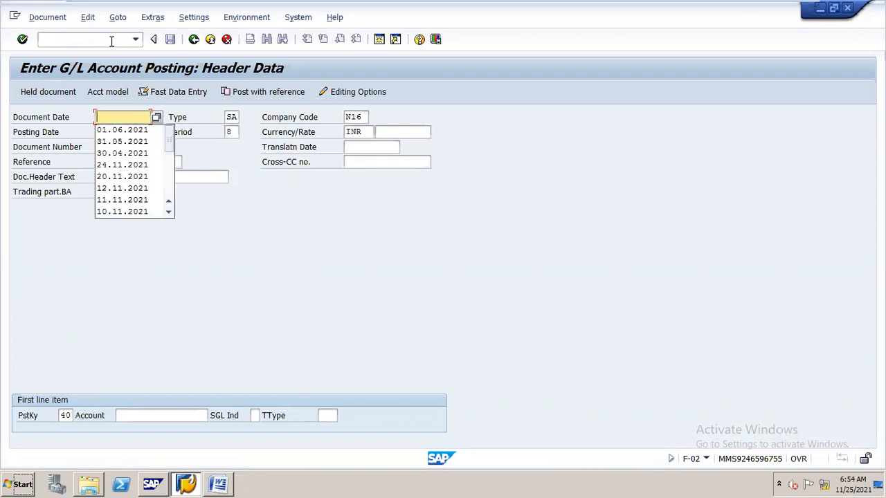
type("30.06.2021")
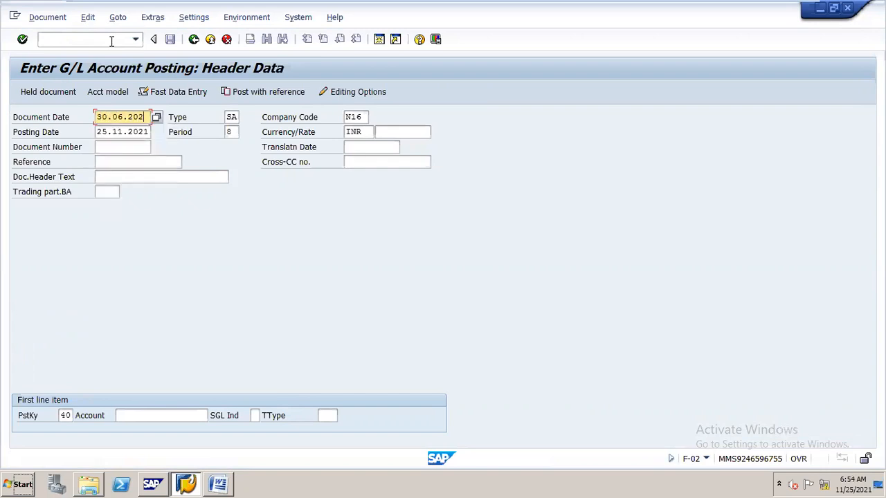
- Set the posting date of the G/L account posting to 30.06.2021
key("Tab")
key("BackSpace")
key("BackSpace")
key("BackSpace")
key("BackSpace")
key("BackSpace")
key("BackSpace")
key("BackSpace")
key("BackSpace")
key("BackSpace")
key("BackSpace")
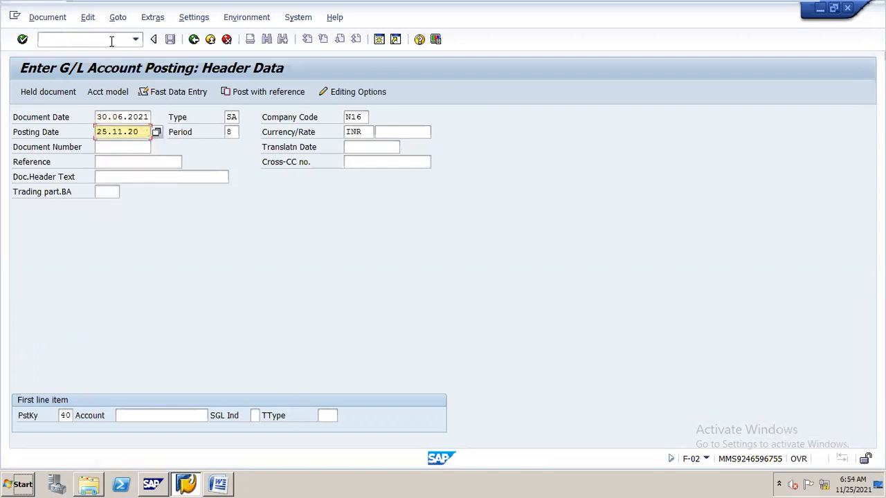
type("30.06")
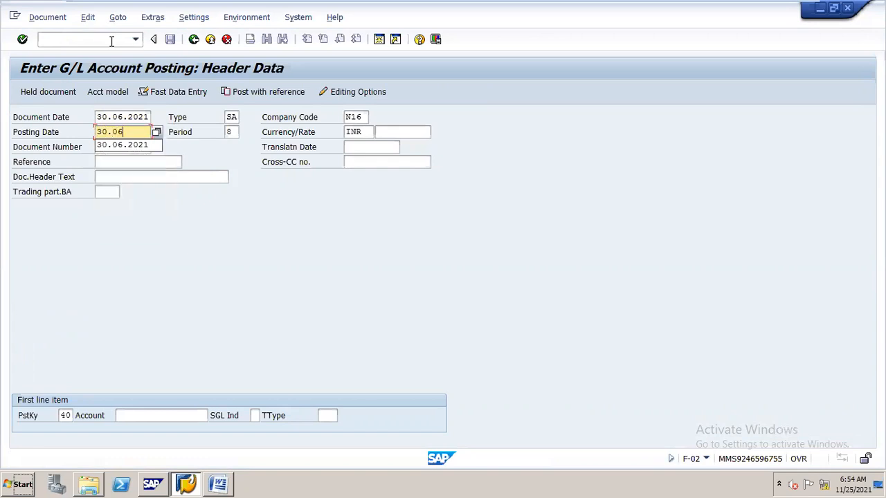
type(".2021")
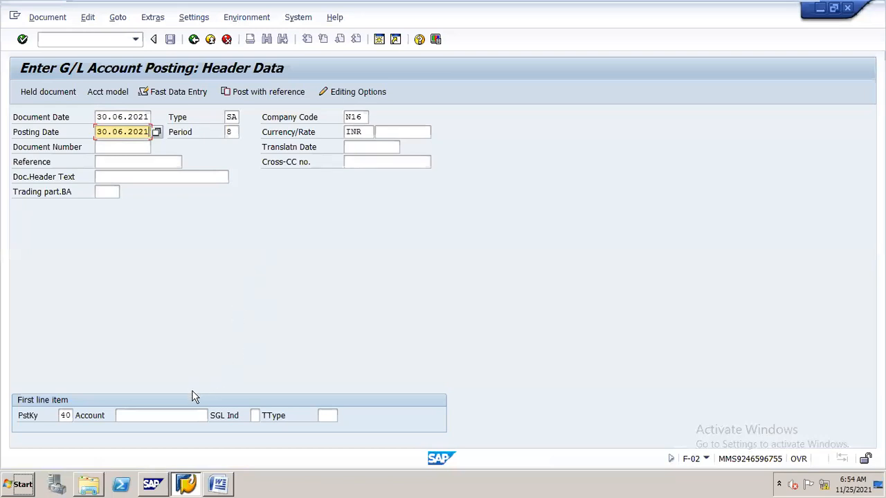
- Enter salaries account 400100 as the first line item with posting key 40 and proceed to its item details
left_click(187, 416)
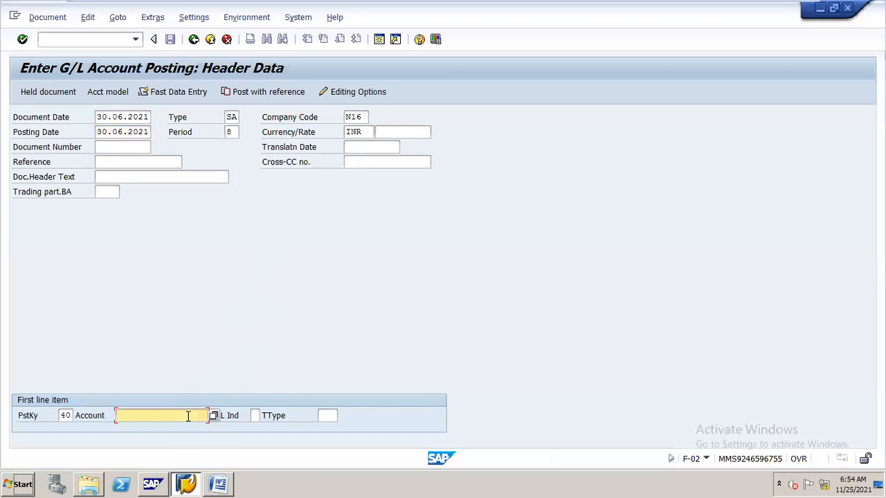
type("4")
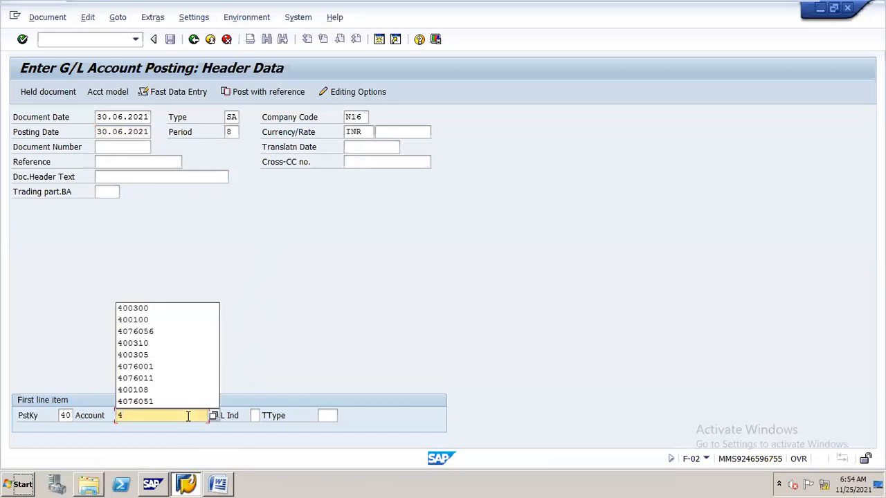
type("00100")
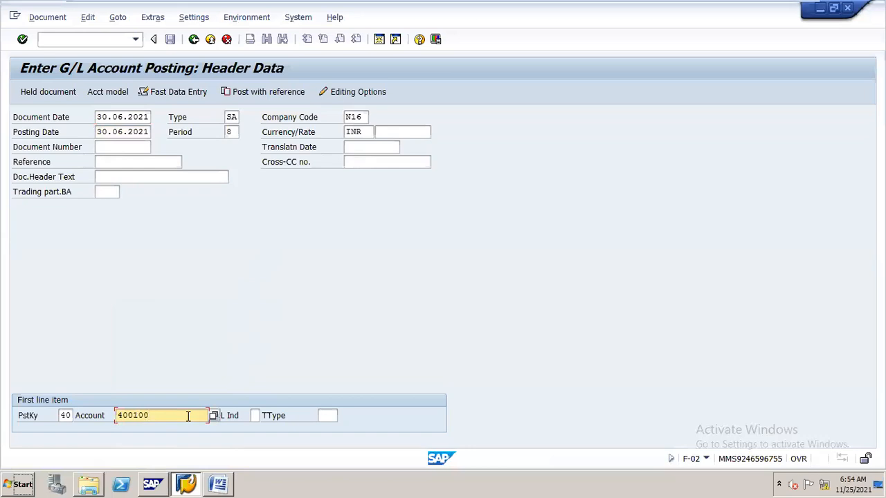
key("Return")
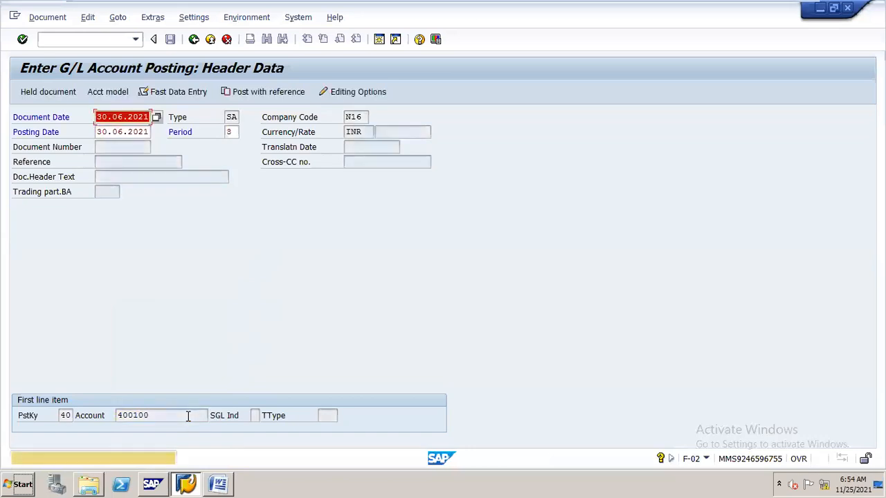
key("Return")
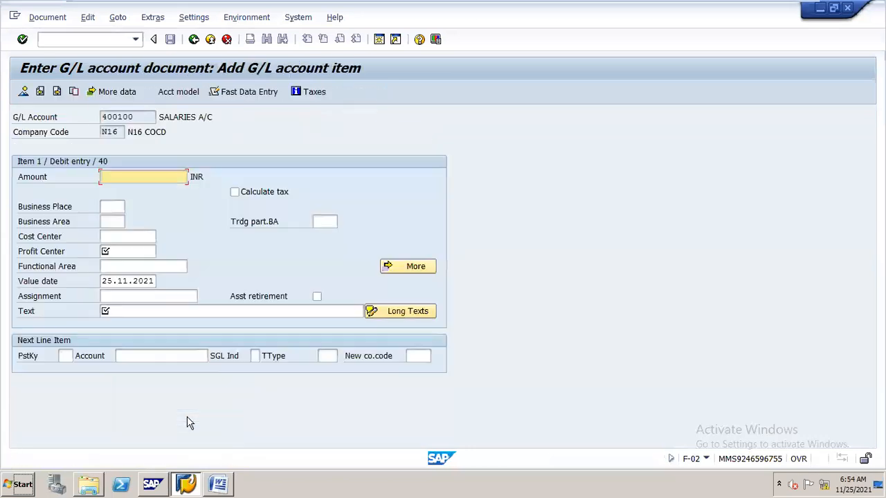
- Set the salaries debit item's amount to 100000 INR and its profit center to STEEL
type("1000")
key("Down")
key("Return")
key("Tab")
key("Tab")
key("Tab")
- Enter "salarries fro for june" as the text of the salaries debit item
key("Tab")
key("Down")
key("Return")
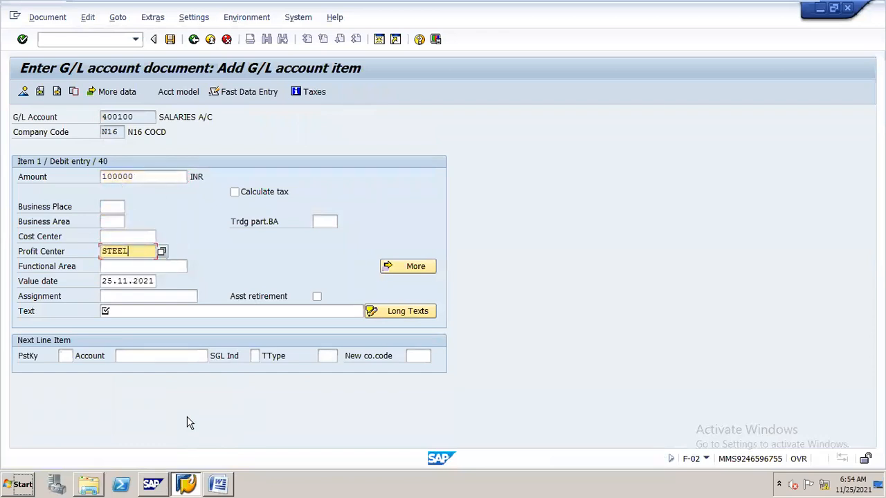
key("Tab")
key("Tab")
key("Tab")
key("Tab")
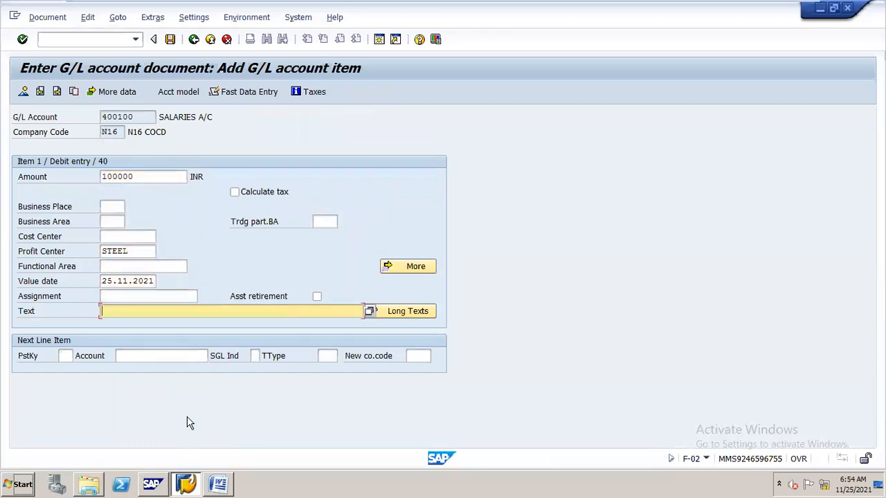
type("salareos")
key("BackSpace")
key("BackSpace")
key("BackSpace")
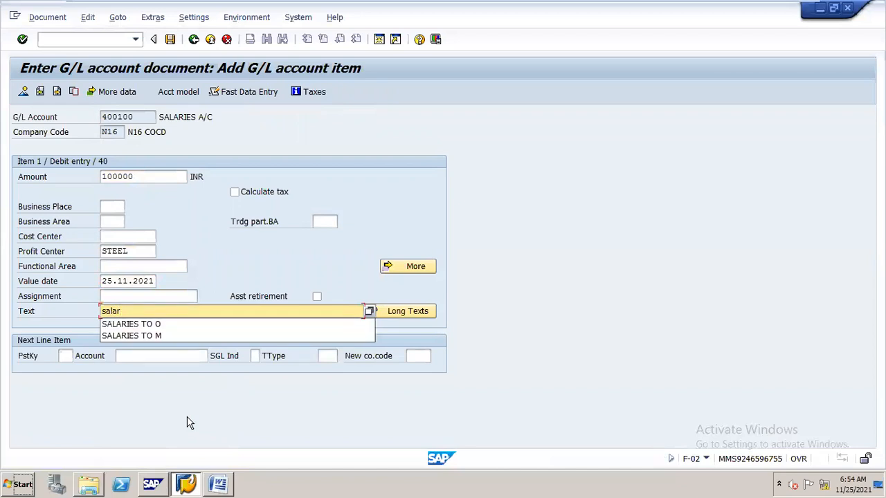
type("rie")
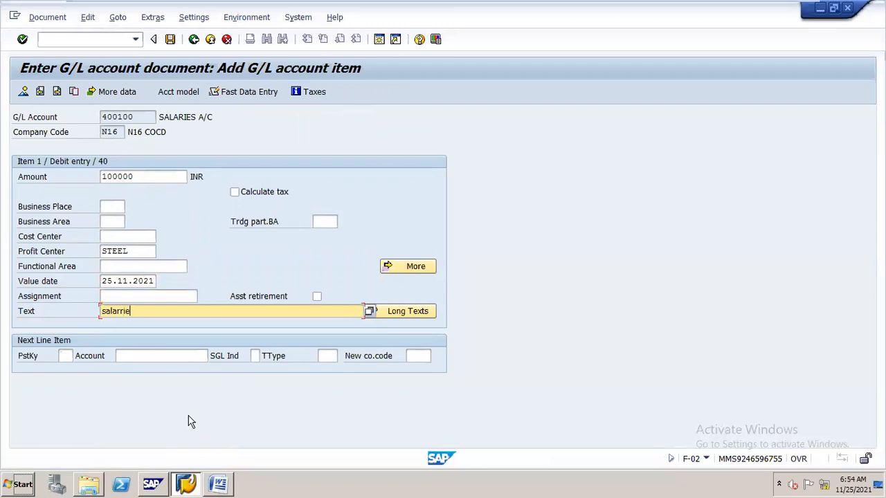
type("s fp")
key("BackSpace")
type("ro for june")
- Add a second line item with posting key 50 and account 100500, and go to its item details
key("Tab")
key("Tab")
type("50")
key("Tab")
type("100")
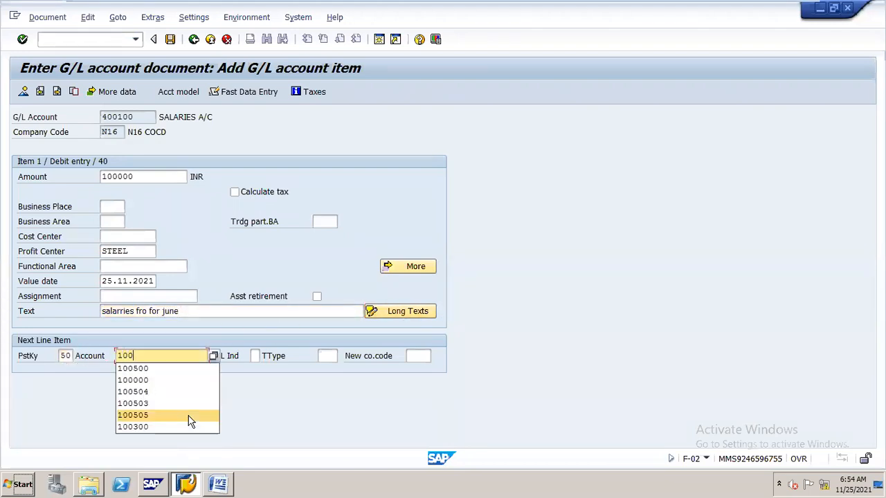
type("500")
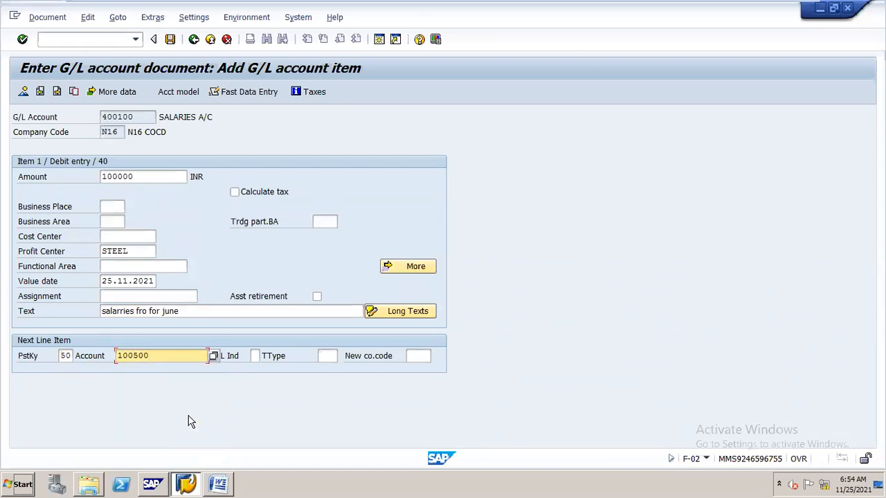
key("Return")
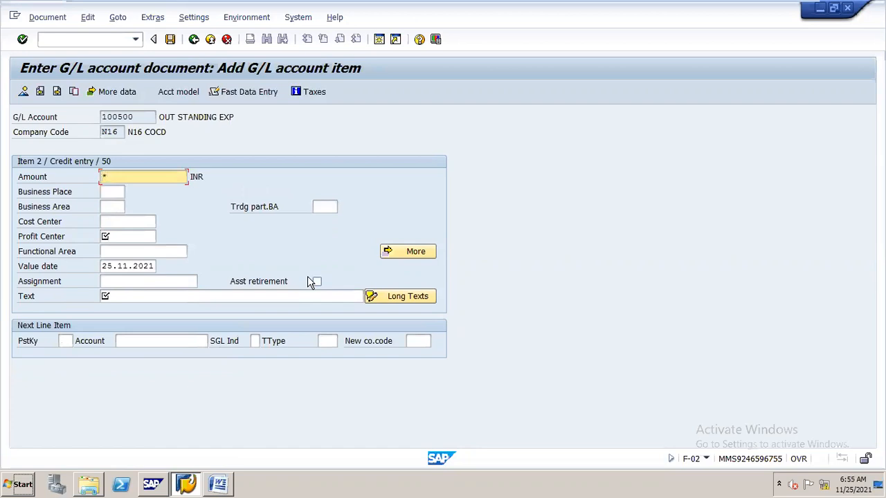
- Complete the outstanding expenses credit item with profit center STEEL and "+" to copy the item text, and simulate the document
key("Tab")
key("Tab")
key("Tab")
key("Tab")
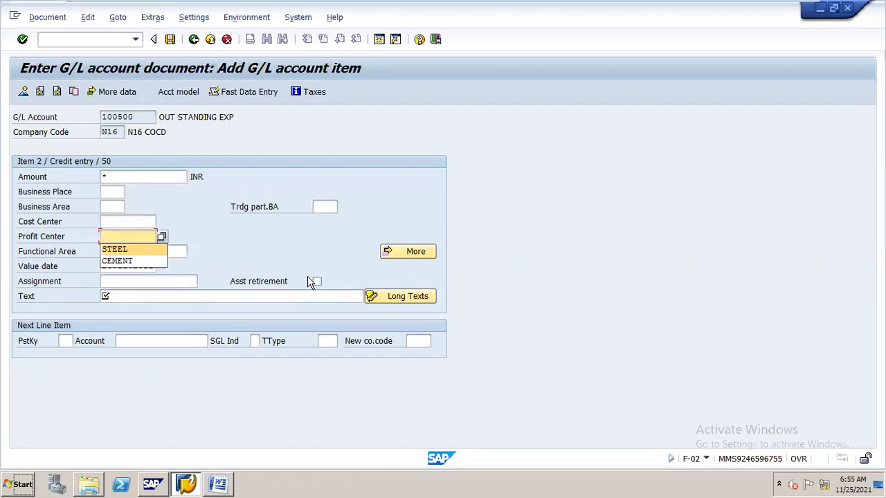
key("Return")
key("Tab")
key("Tab")
key("Tab")
key("Tab")
type("+")
key("Return")
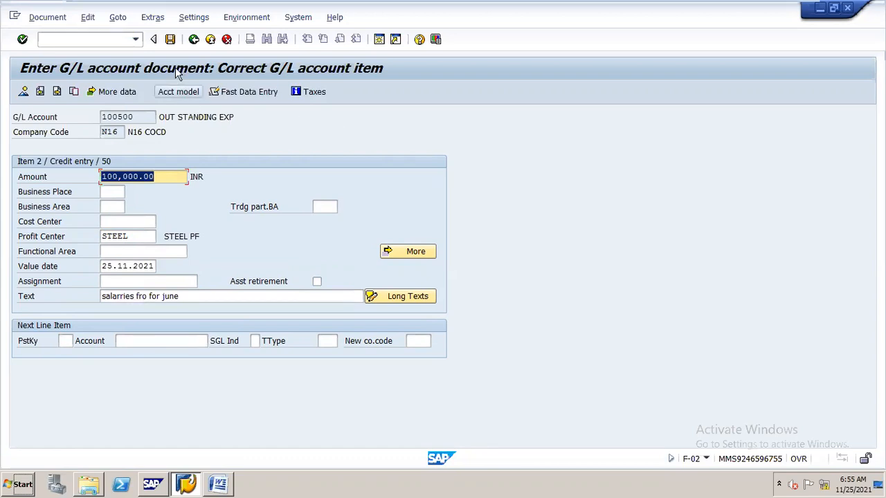
left_click(57, 22)
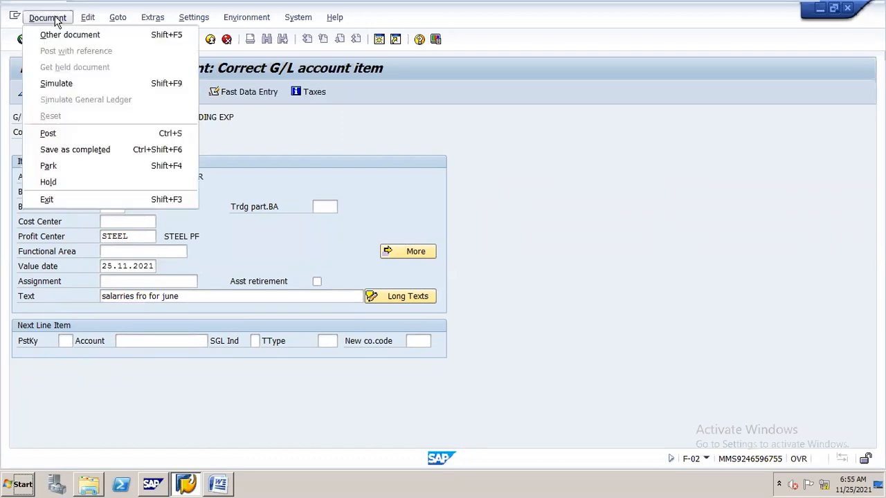
left_click(95, 84)
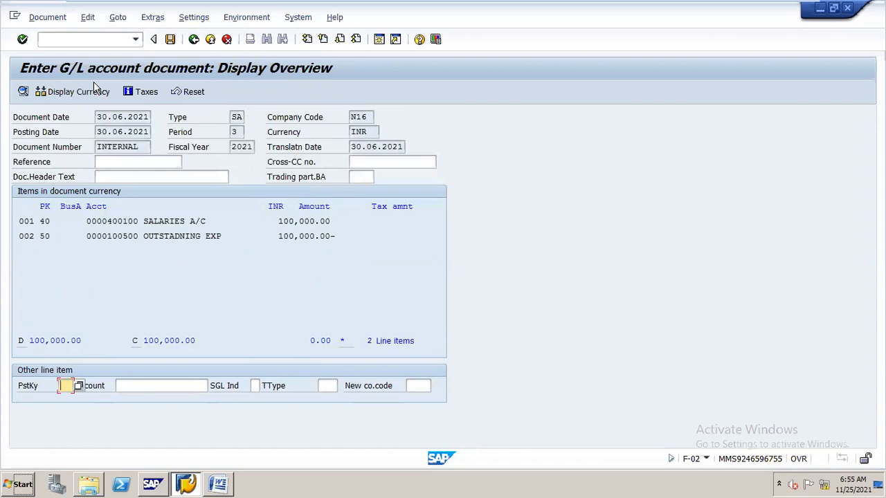
mouse_move(753, 3)
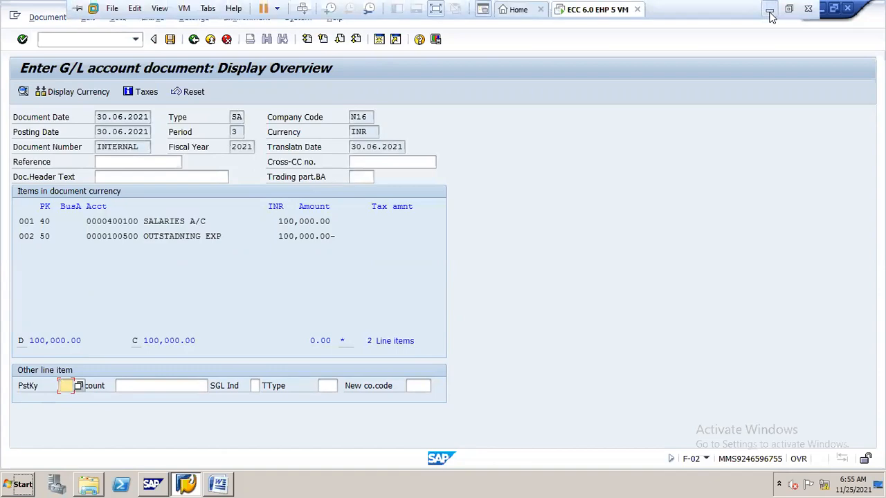
left_click(770, 13)
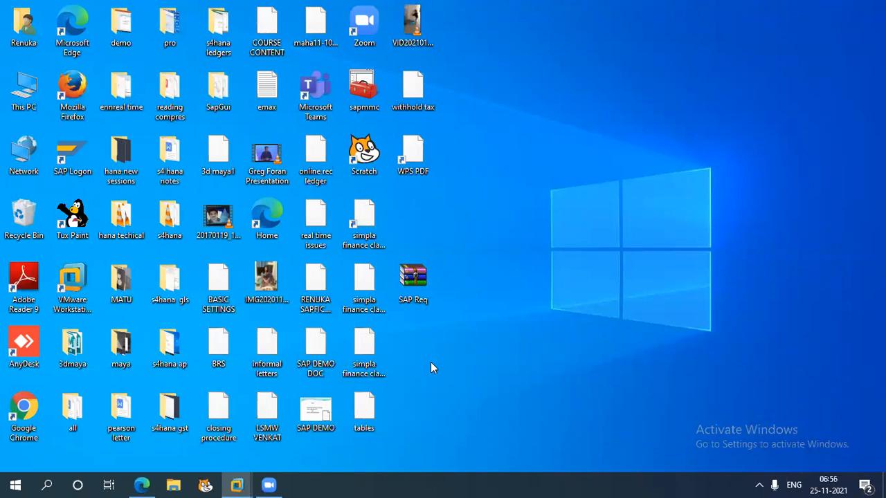
mouse_move(241, 484)
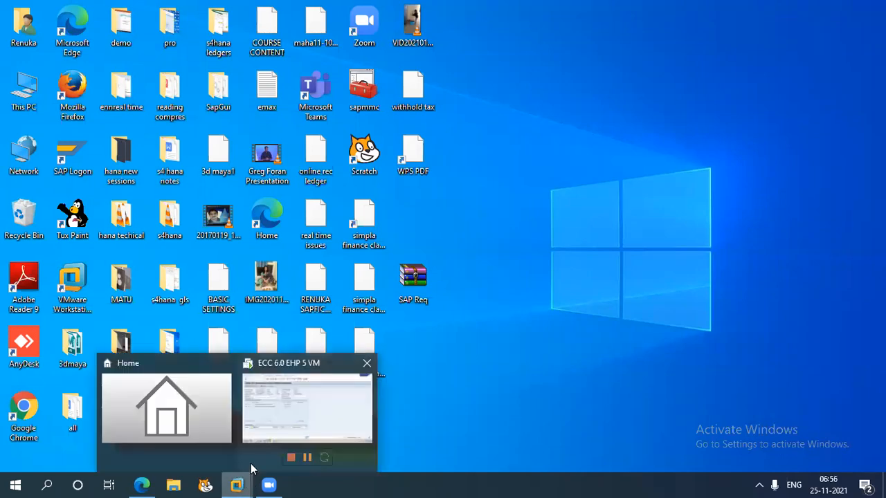
left_click(304, 409)
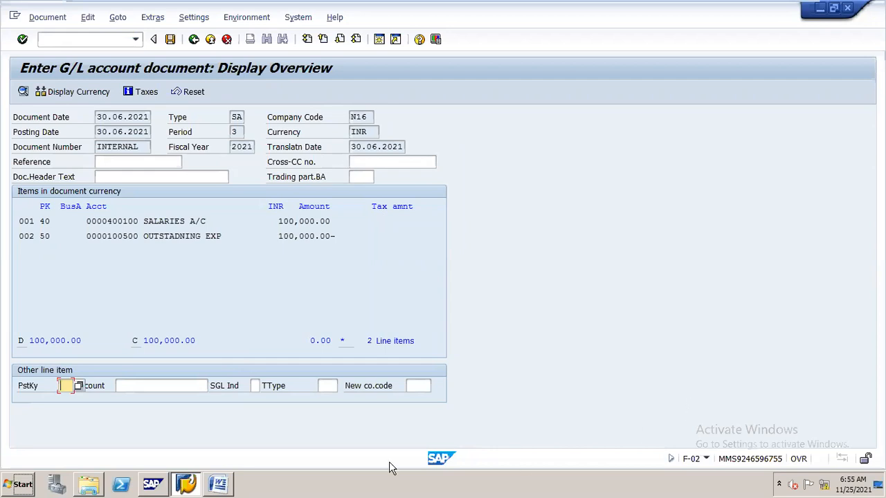
- Post the simulated June salary provision document
left_click(170, 39)
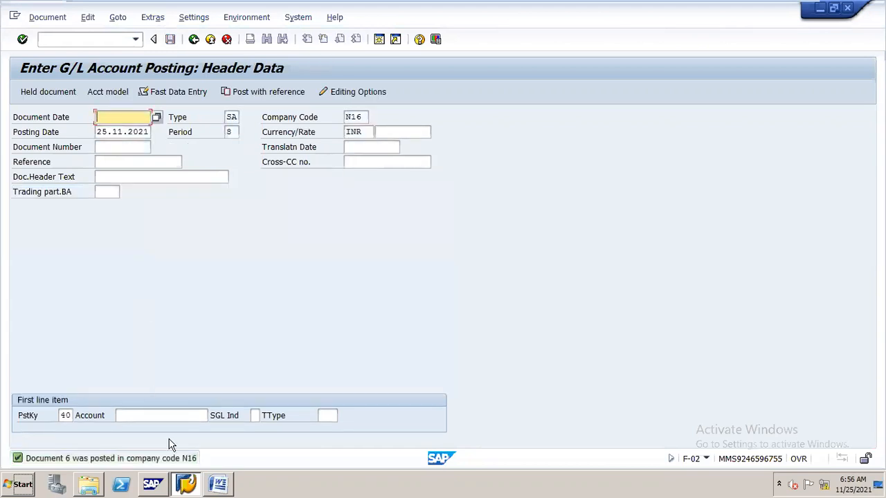
- Display the open items of G/L account 100500 at key date 30.06.2021 with transaction FAGLL03
left_click(80, 40)
type("/nfa")
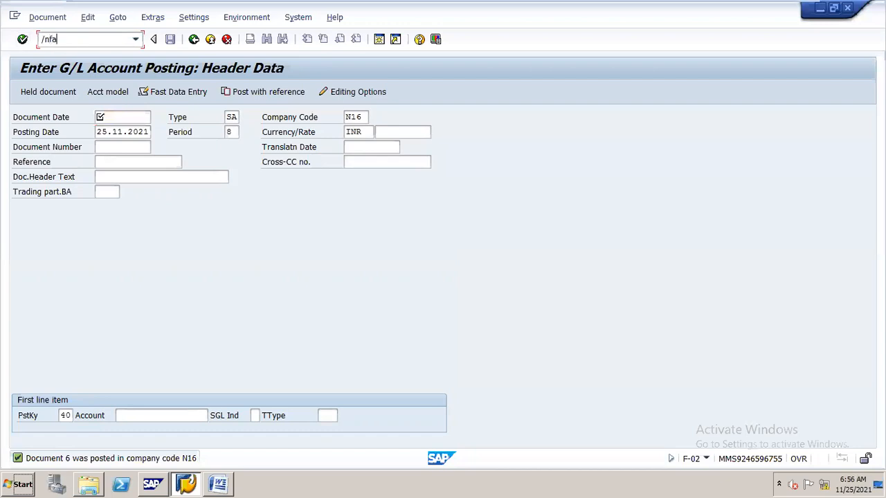
type("g")
type("ll")
type("03")
key("Return")
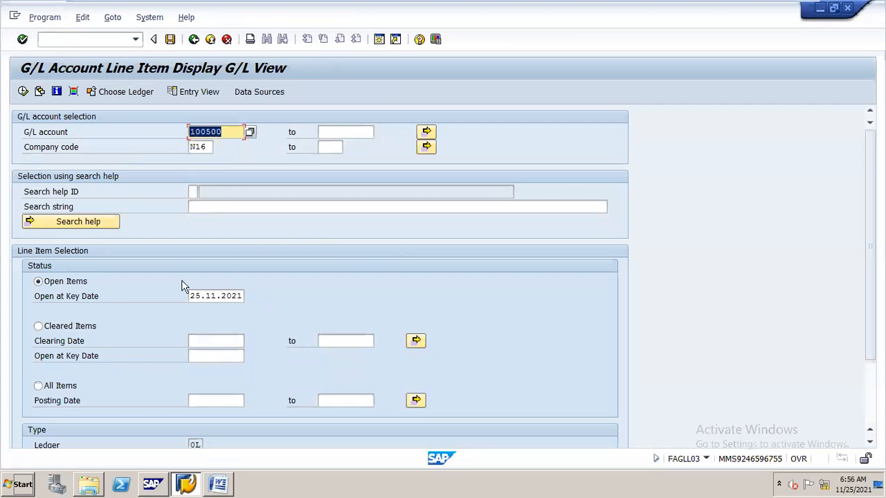
left_click_drag(191, 298, 251, 309)
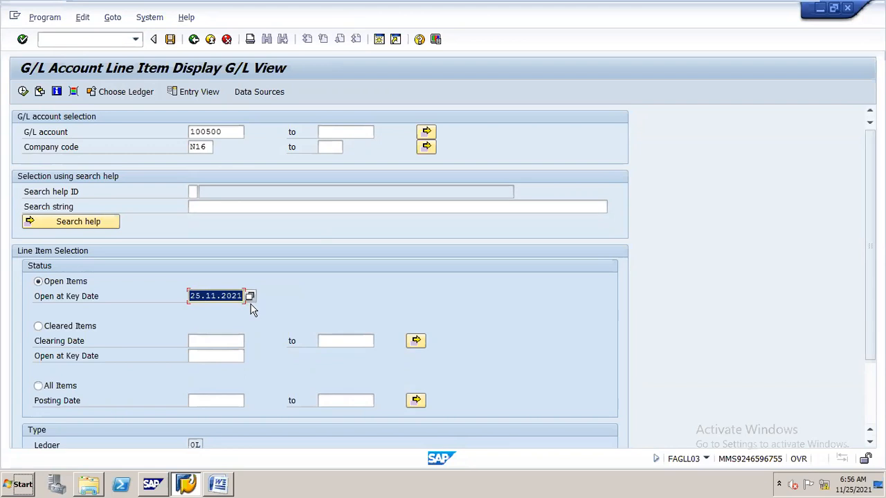
type("3")
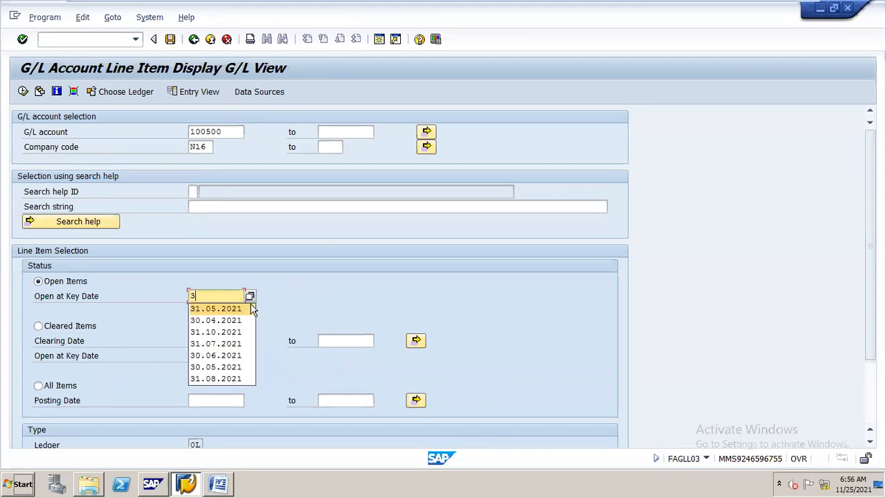
type("0.06")
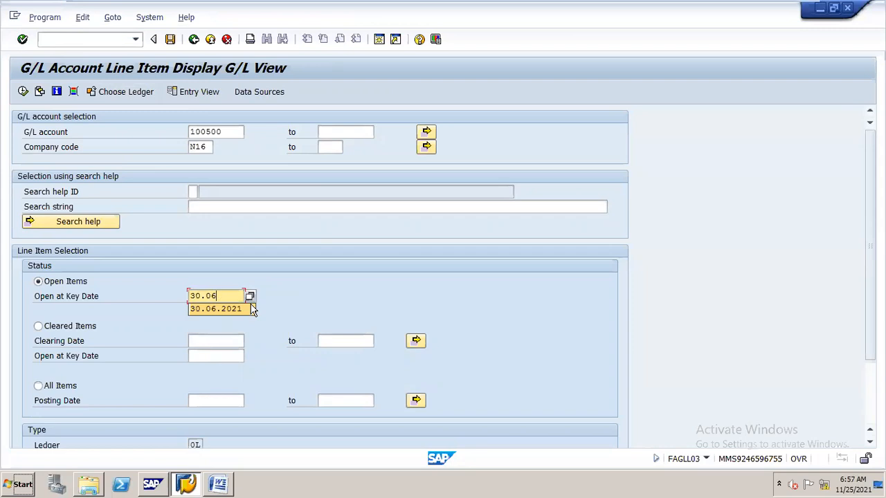
left_click(249, 308)
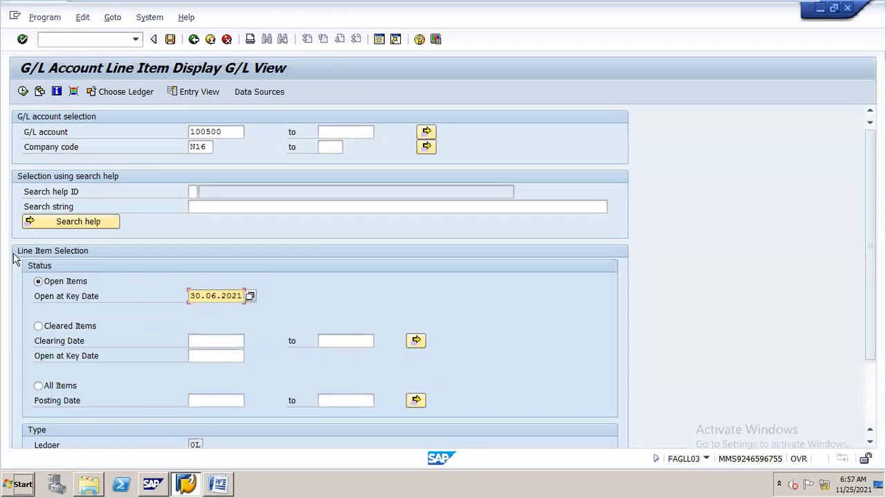
left_click(23, 91)
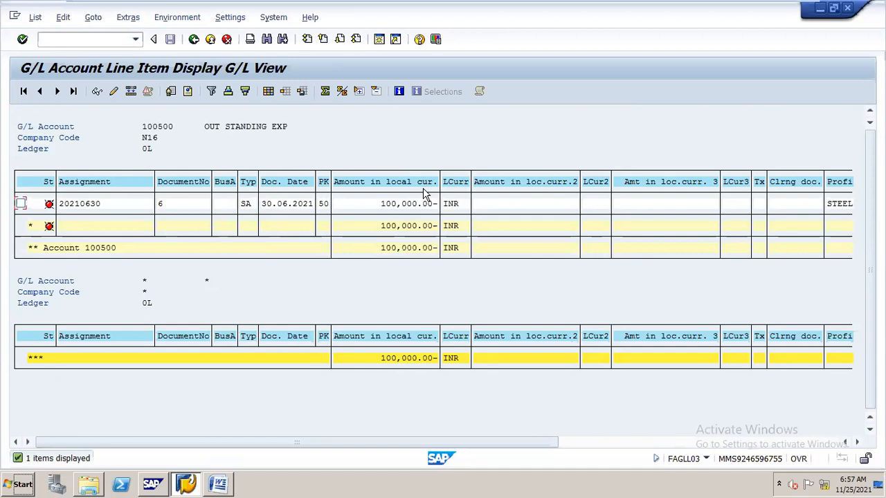
- Start outgoing payment transaction F-07 and set the document date to 01.07.2021
left_click(101, 40)
type("/nf-07")
key("Return")
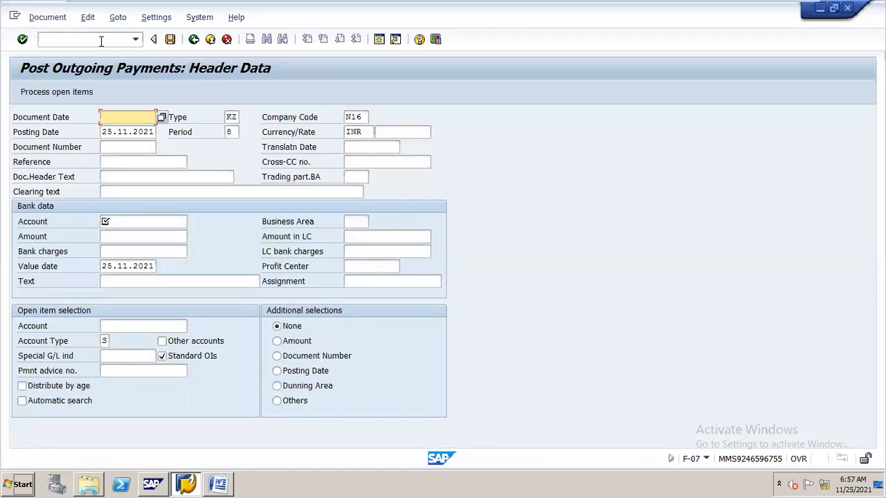
type("0")
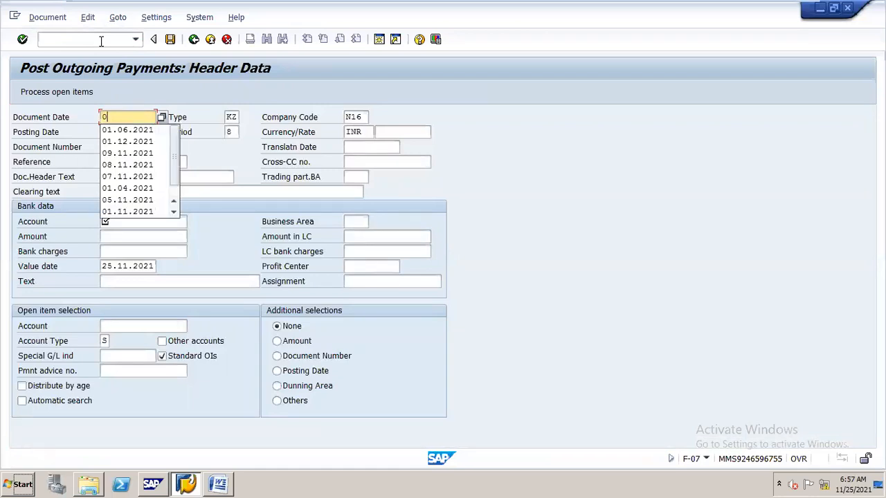
type("1.07.2021")
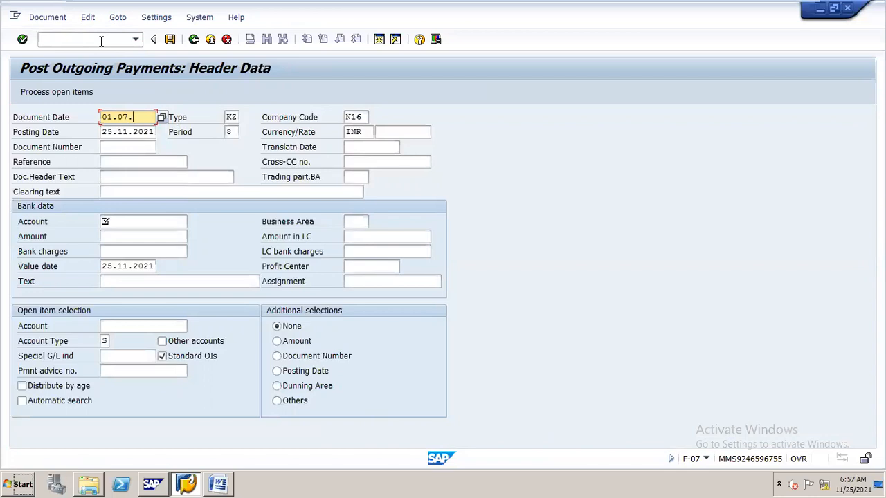
- Set the payment's posting date to 01.07.2021 and its document type to SA
key("Down")
key("BackSpace")
key("BackSpace")
key("BackSpace")
key("BackSpace")
key("BackSpace")
key("BackSpace")
key("BackSpace")
key("BackSpace")
key("BackSpace")
key("BackSpace")
type("01.07")
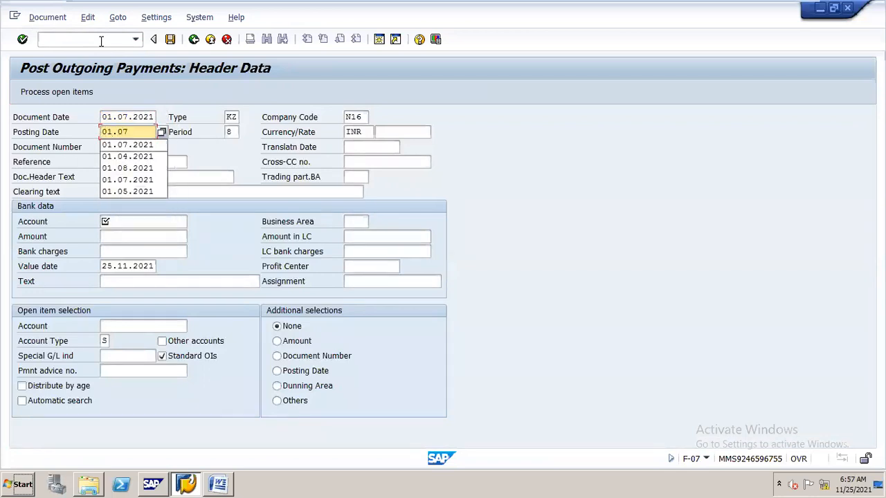
type(".2021")
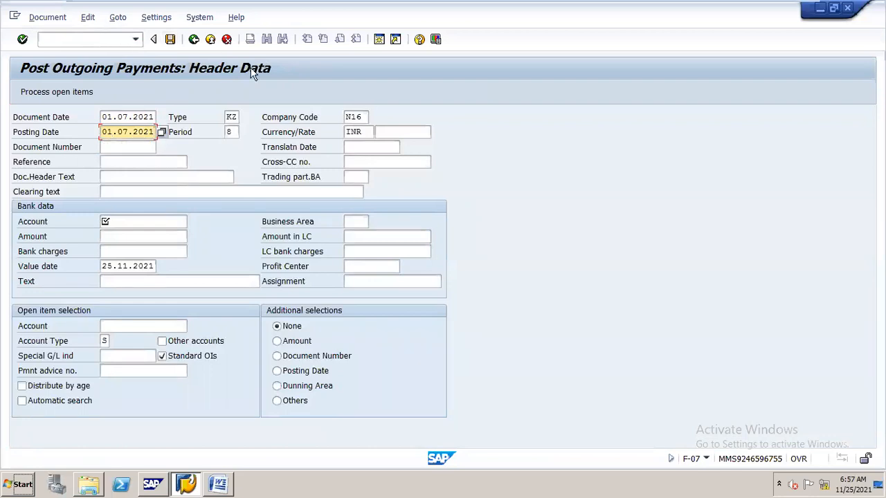
double_click(229, 117)
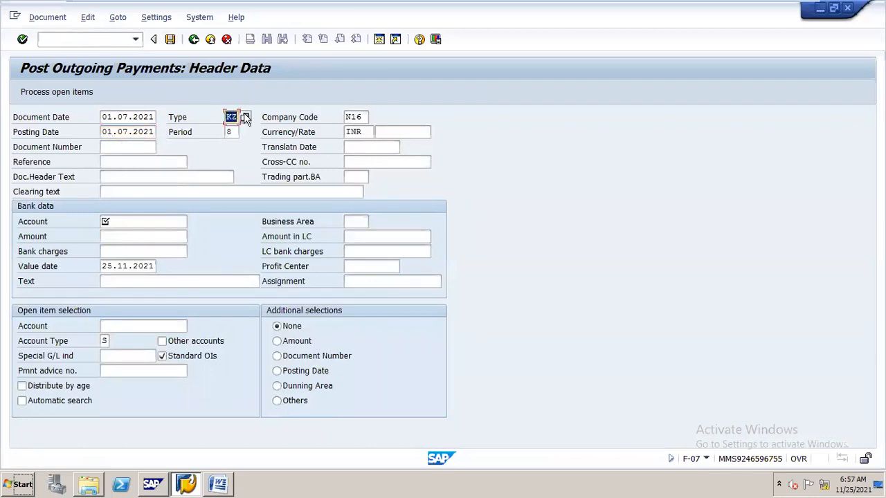
type("sa")
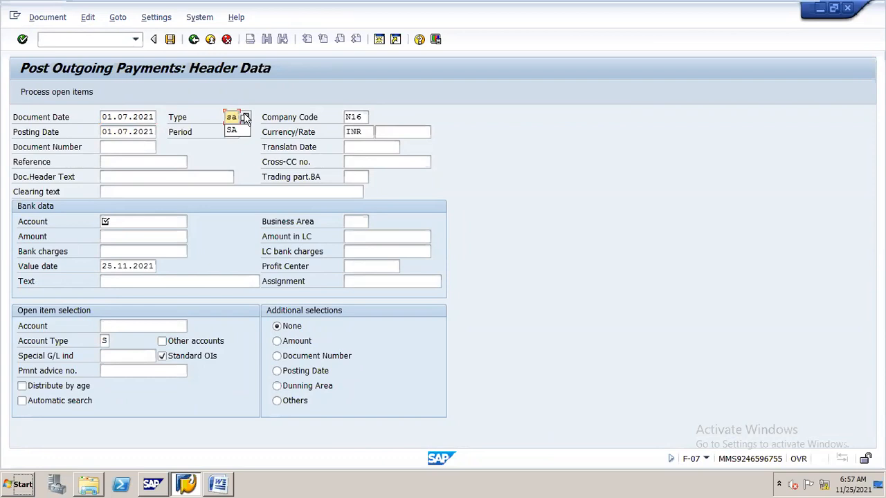
left_click(238, 158)
- Fill in the bank data with account 200100, amount 60000, profit center STEEL and text "out going payment"
left_click(160, 225)
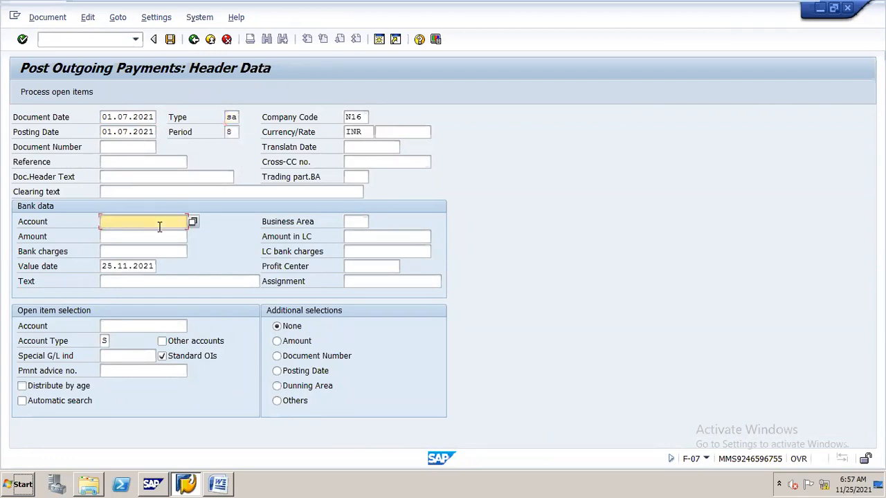
type("200100")
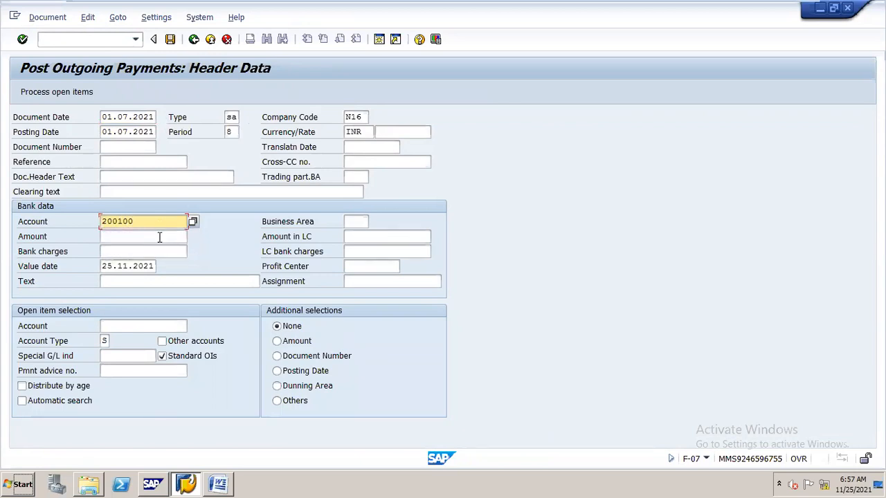
left_click(157, 238)
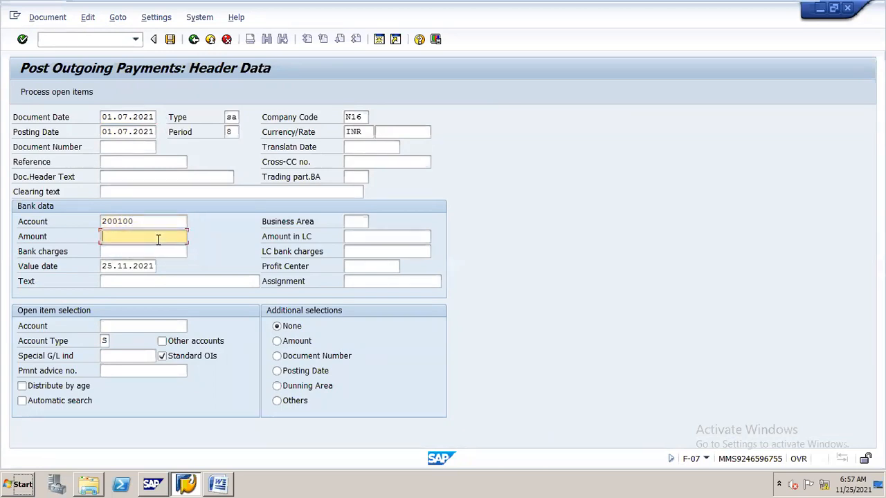
type("60000")
left_click(356, 266)
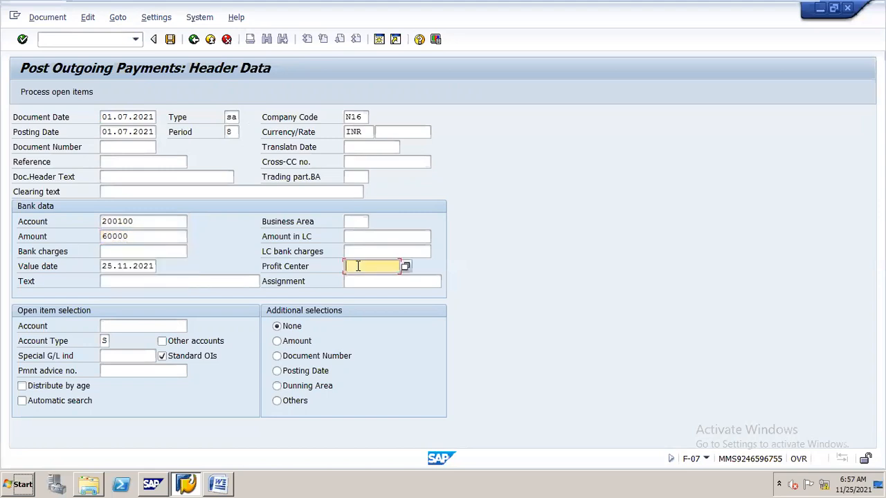
left_click(361, 278)
left_click(250, 279)
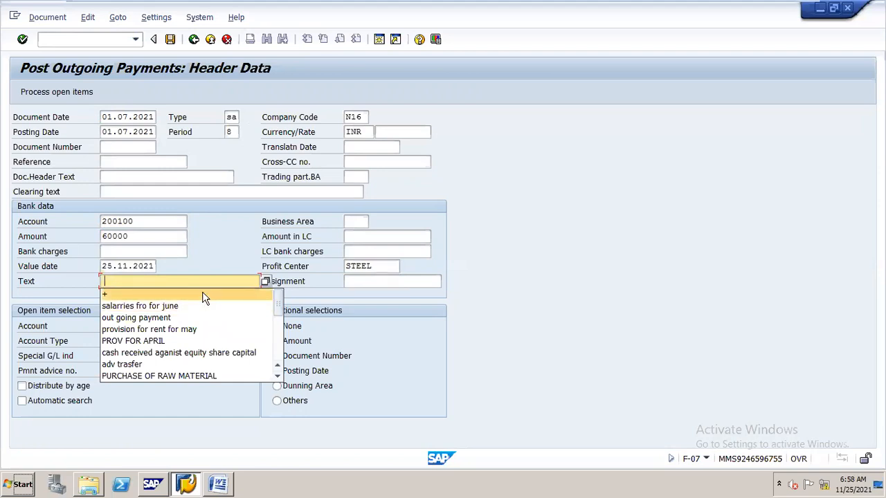
left_click(196, 318)
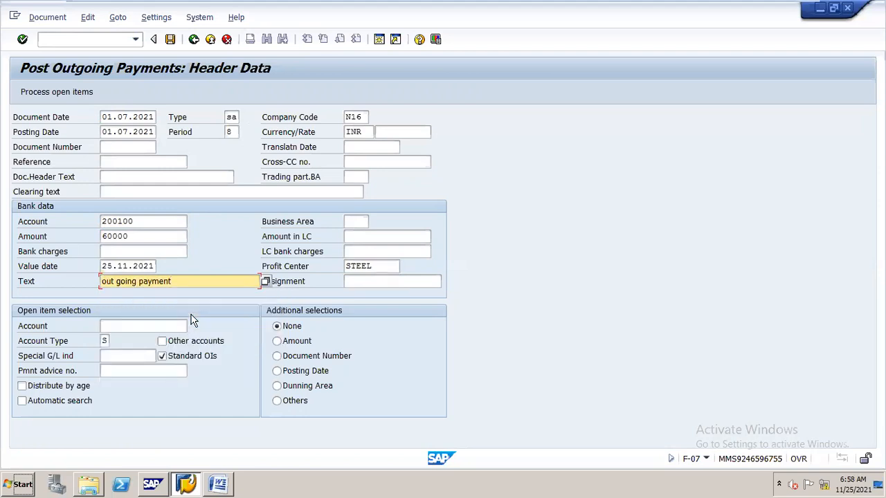
- Select account 100500 for open item selection and proceed to processing its open items
left_click(183, 325)
type("1005")
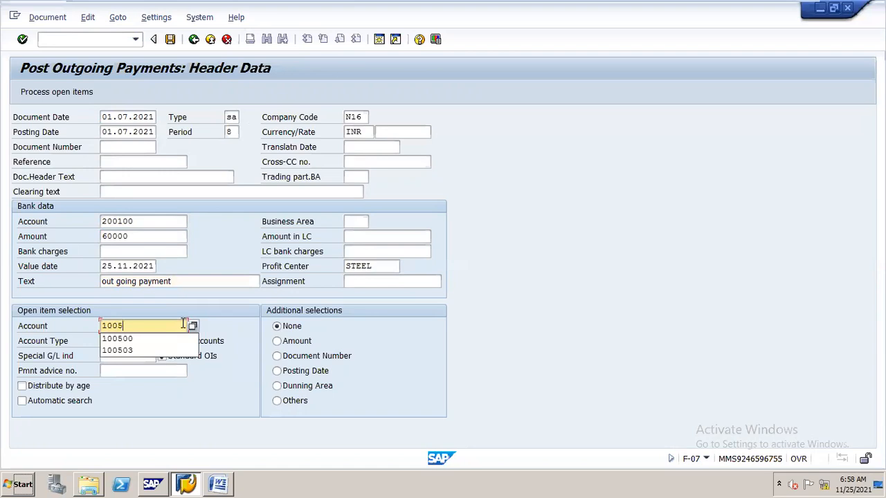
type("00")
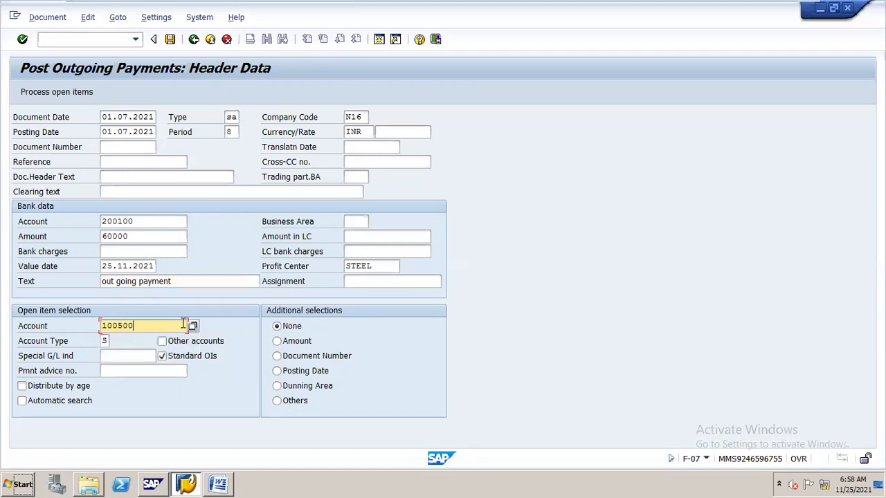
left_click(88, 95)
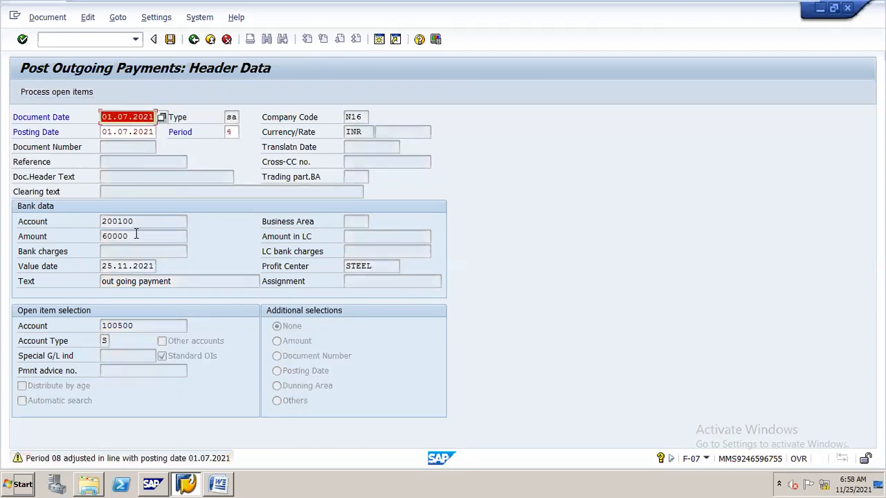
key("Return")
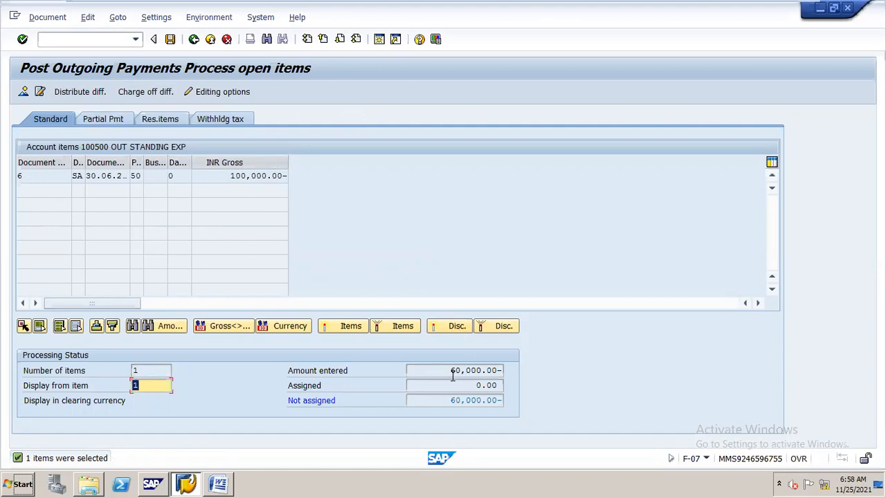
- Assign the open salary provision item as a partial payment with a payment amount of 60,000
left_click(116, 123)
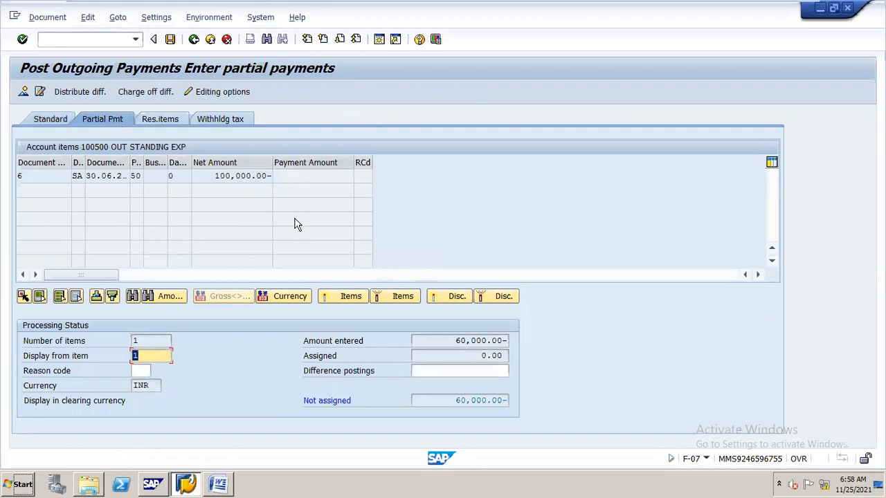
double_click(245, 175)
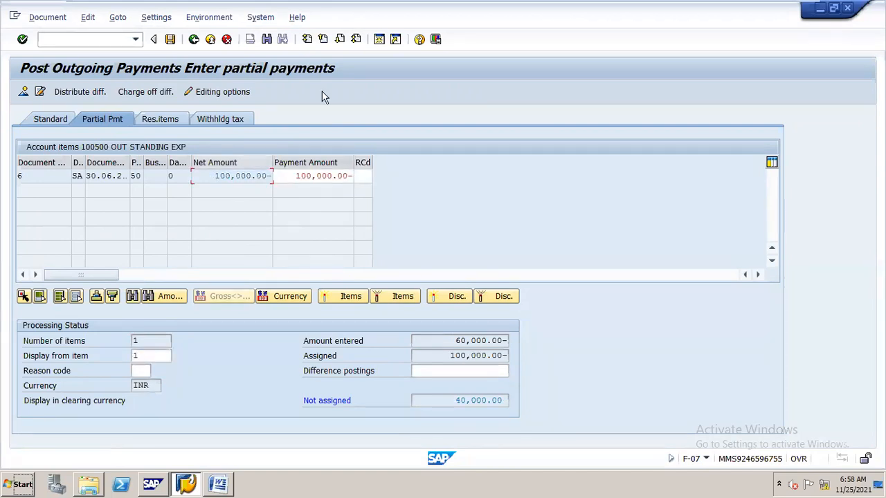
double_click(324, 176)
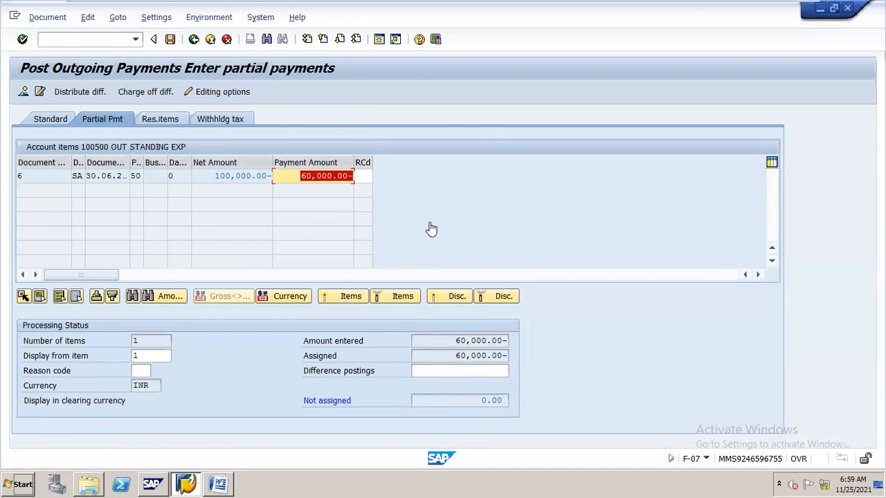
- Give the outstanding expenses line item the required text "partial payment" and post the payment document
left_click(171, 40)
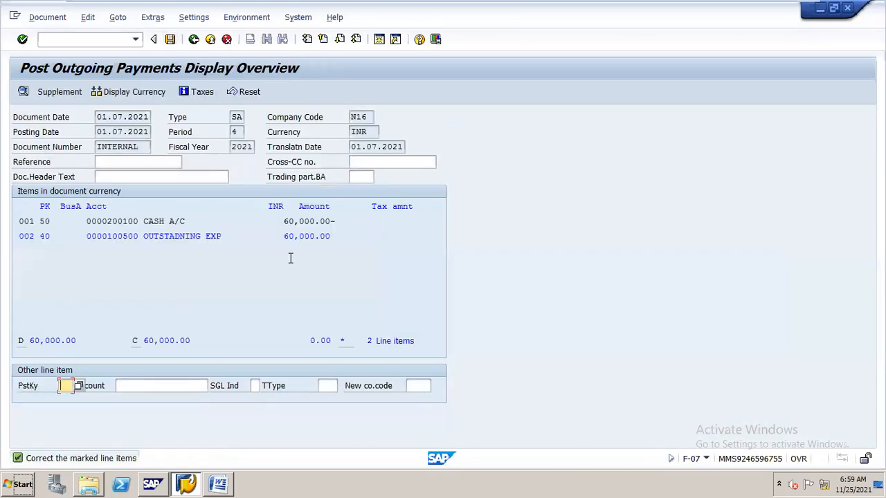
double_click(206, 238)
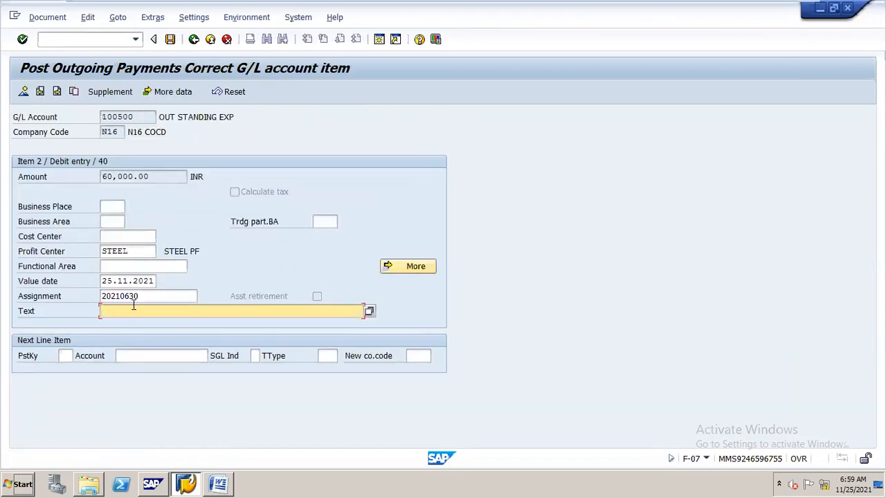
type("partial payment")
left_click(170, 40)
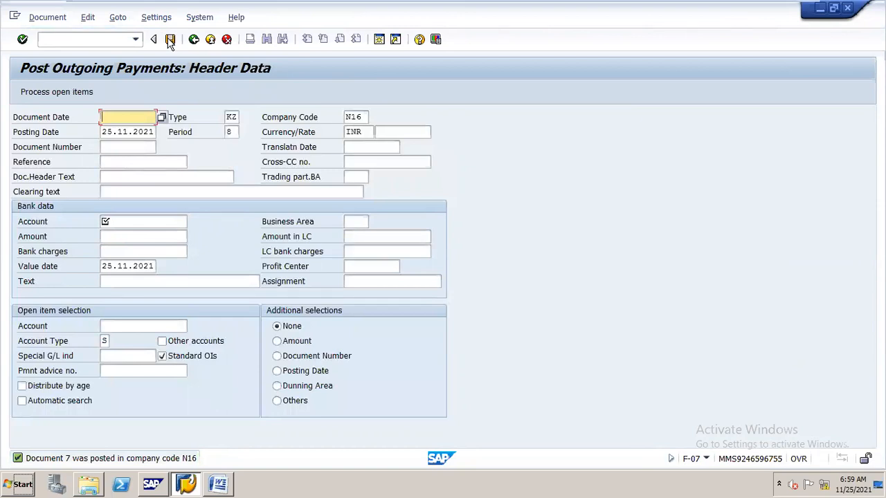
- Display the posted partial payment document and minimize the virtual machine window to reach the host desktop
left_click(55, 24)
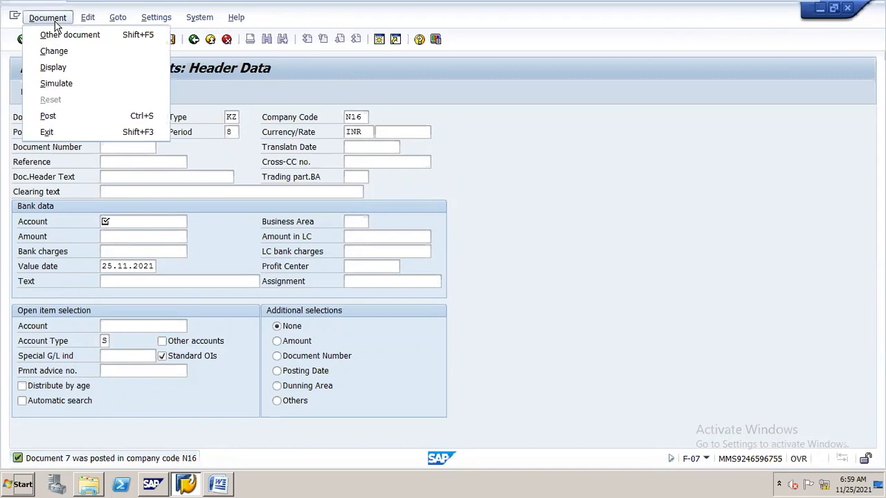
left_click(75, 68)
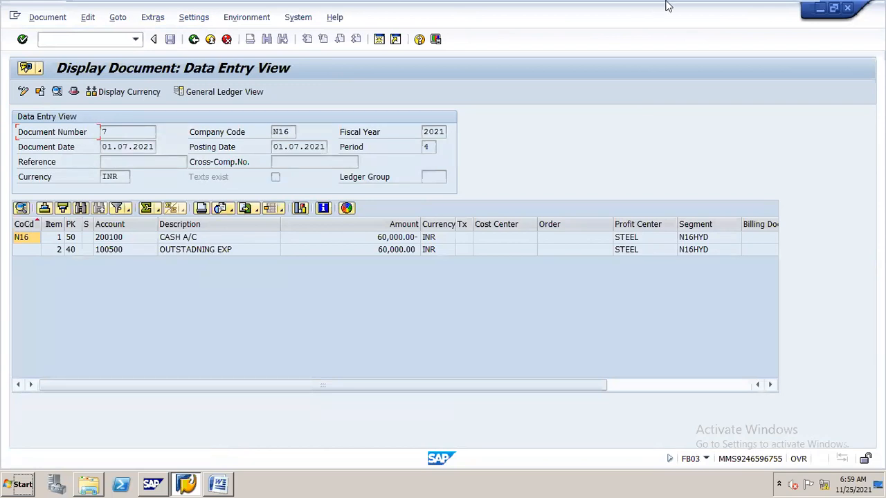
mouse_move(780, 6)
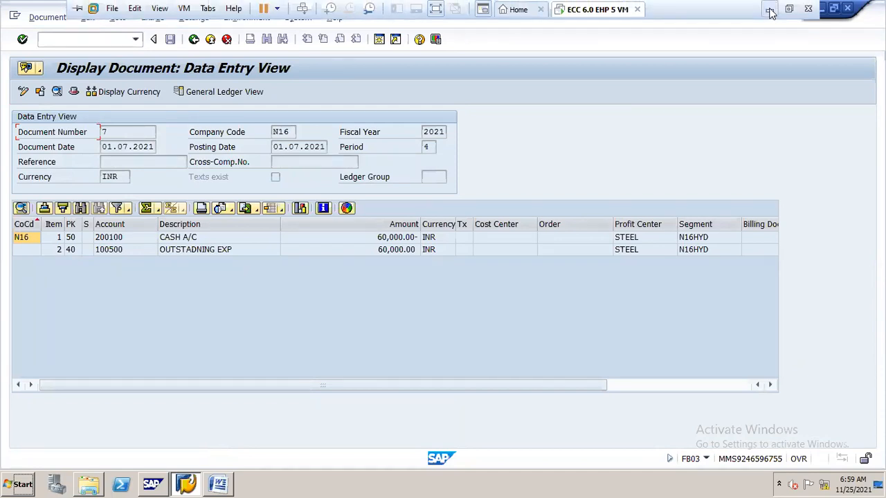
left_click(770, 10)
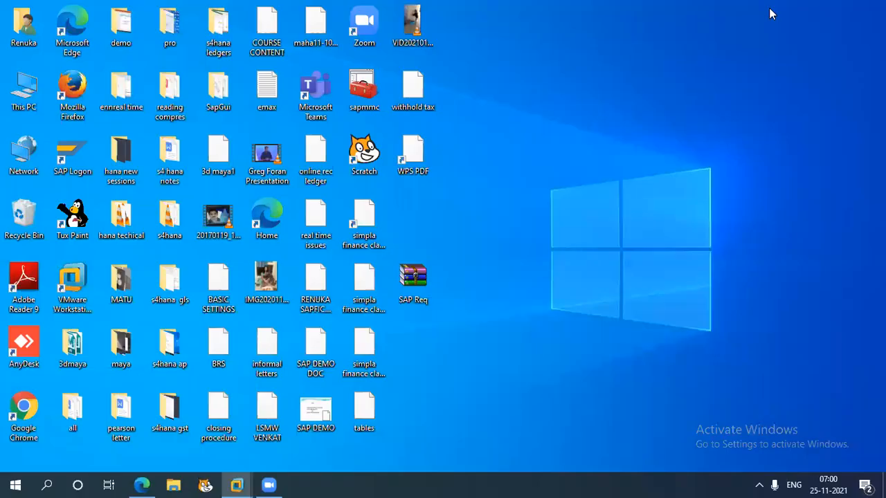
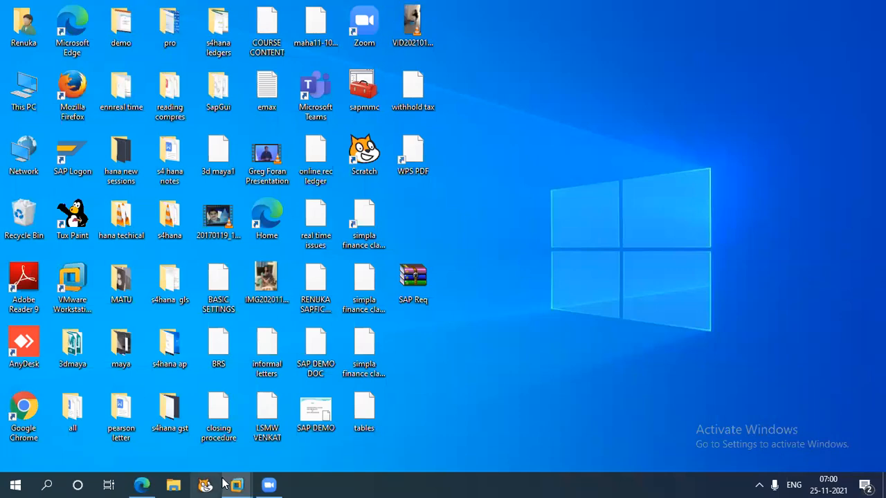
- Switch back to the ECC 6.0 EHP 5 VM and open the G/L account line item display with transaction FAGLL03
mouse_move(238, 485)
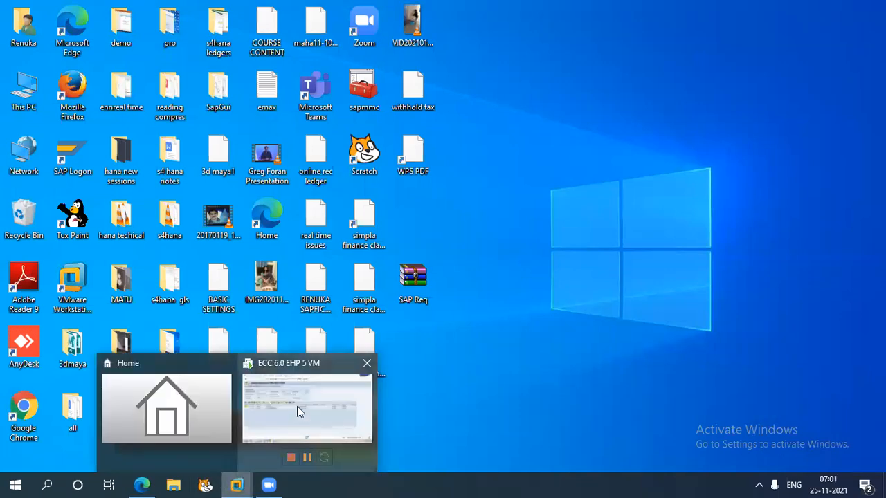
left_click(297, 408)
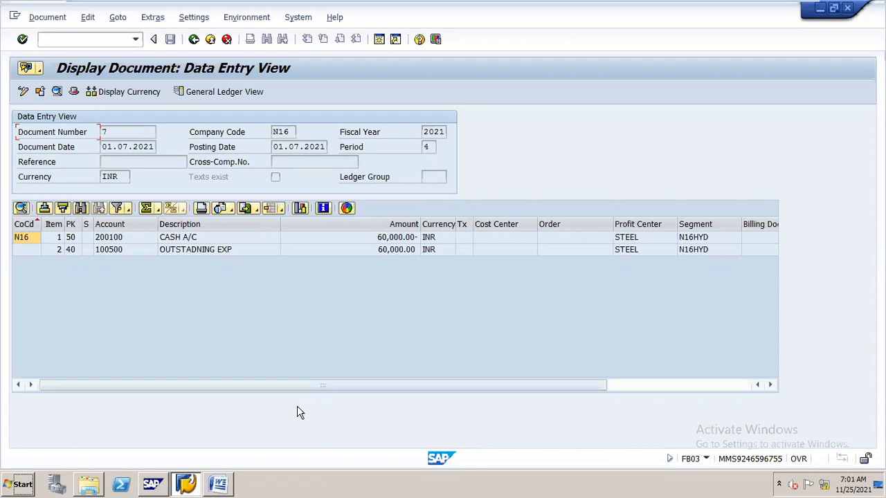
left_click(101, 41)
type("/nfagll03")
key("Return")
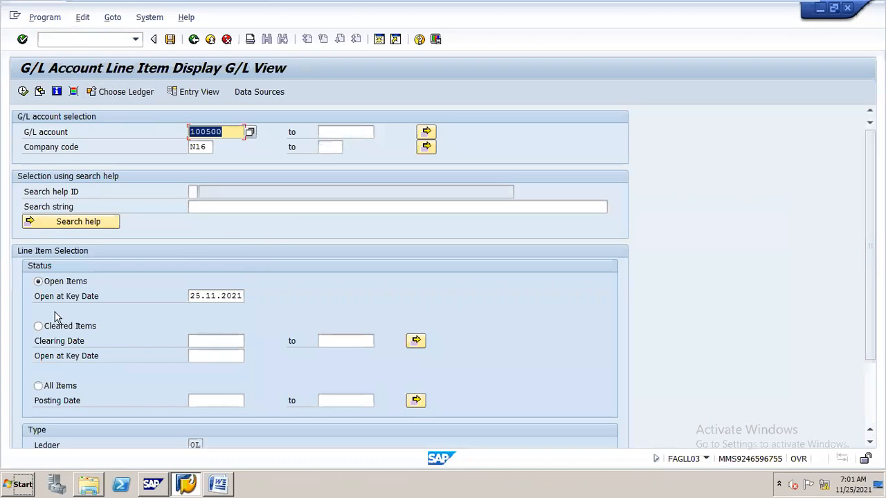
- List the open items of account 100500 at key date 01.07.2021 and consult the clearing scenarios table in the Word notes
left_click(194, 296)
left_click_drag(192, 296, 263, 301)
type("01.0")
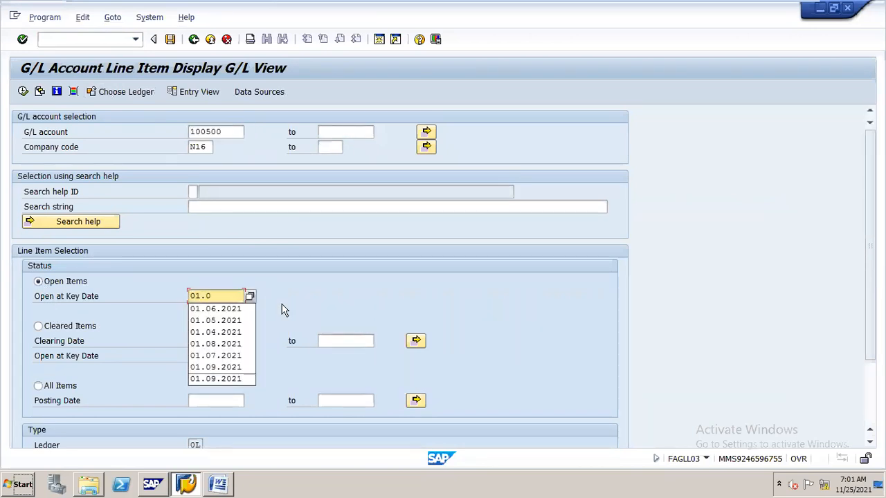
type("7.2021")
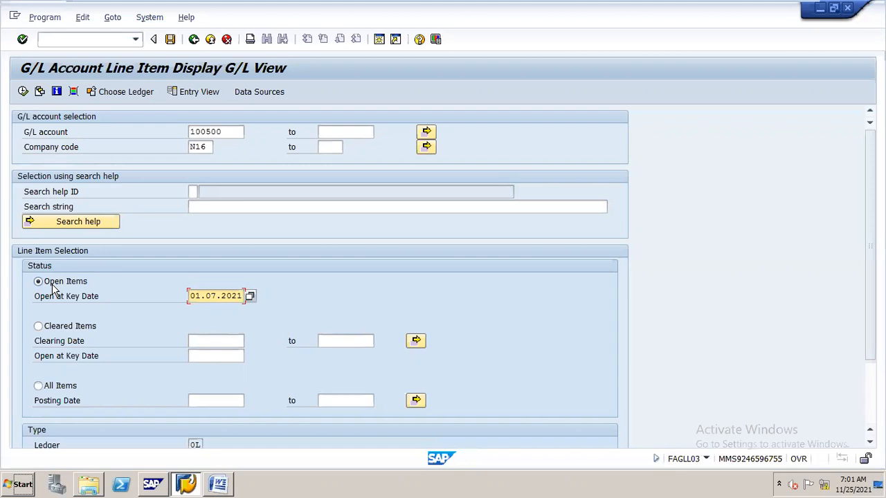
left_click(22, 92)
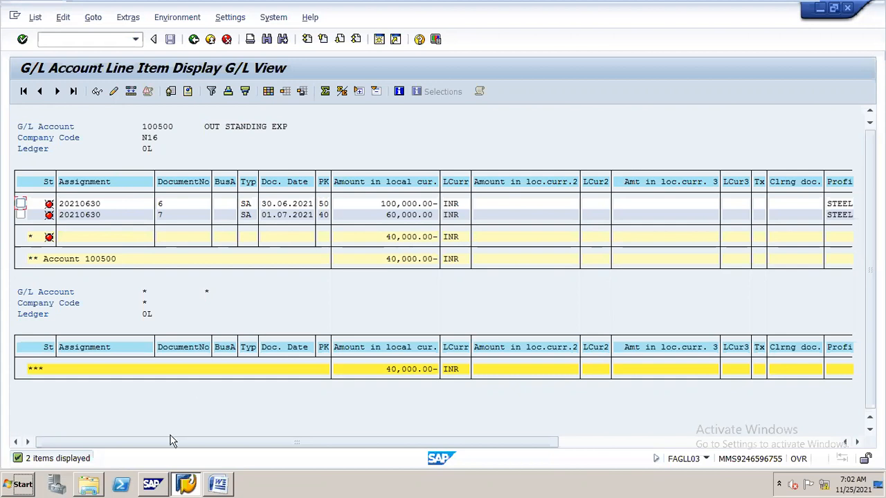
left_click(225, 475)
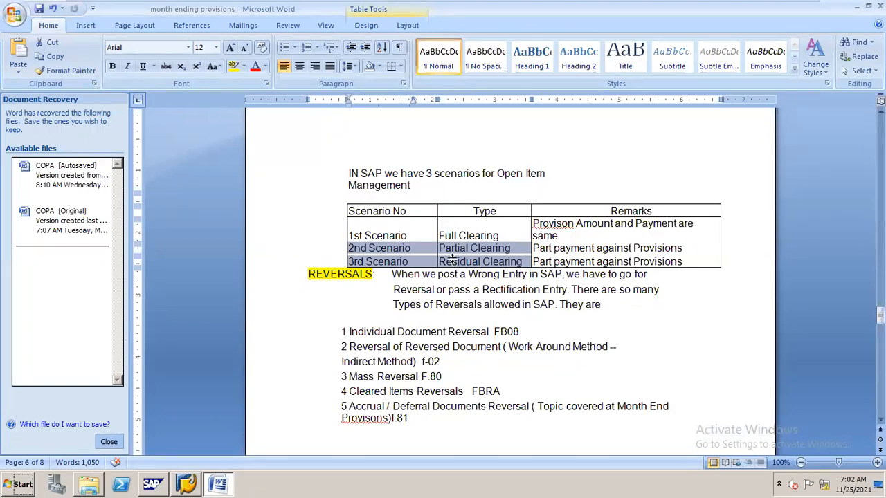
key("alt+Tab")
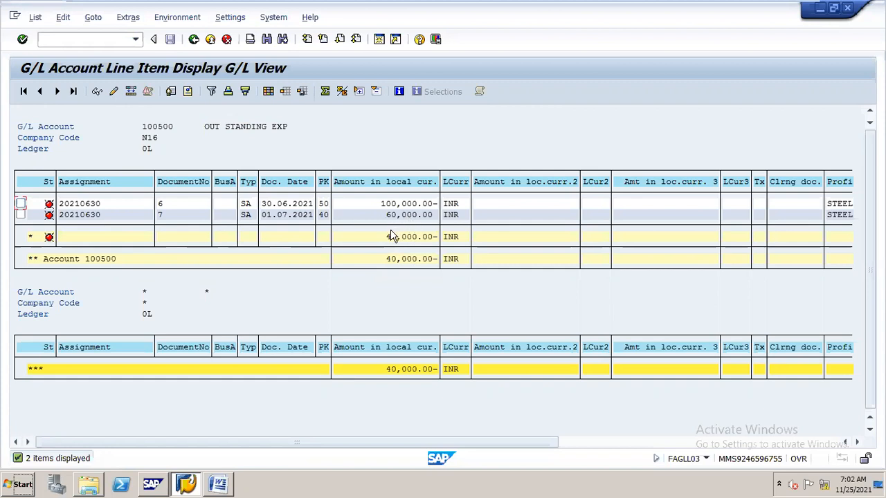
- Start an outgoing payment with transaction F-07 and set the document date to 01.07.2021
left_click(99, 37)
type("/nf-07")
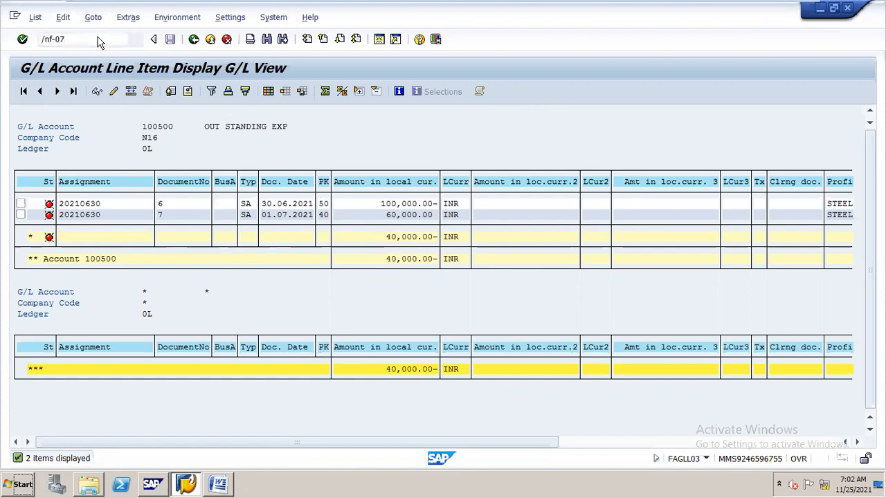
key("Return")
type("25.")
key("BackSpace")
key("BackSpace")
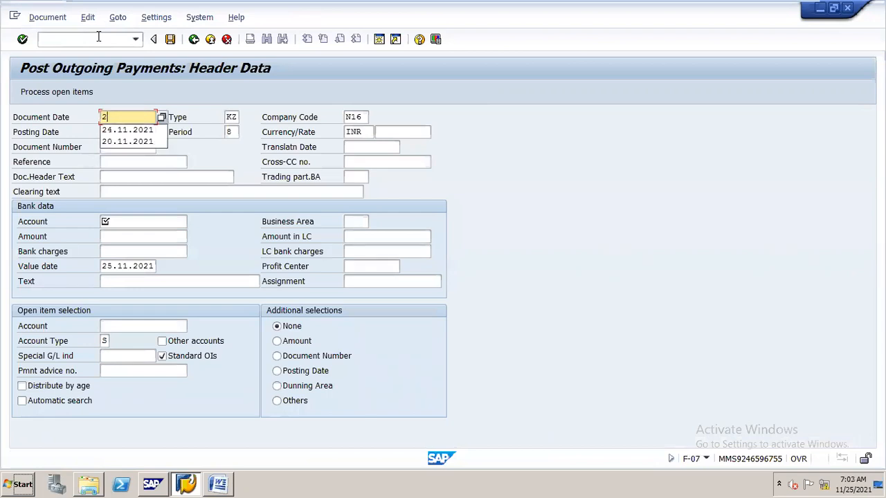
key("BackSpace")
key("Down")
key("Return")
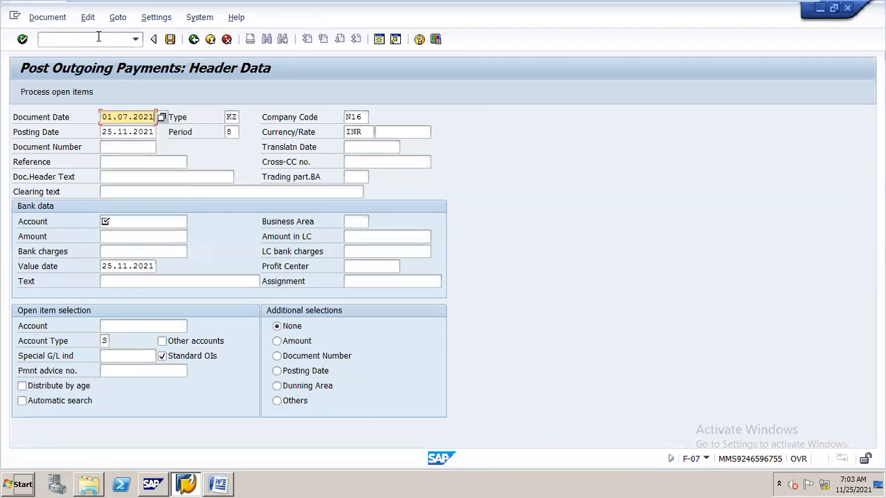
- Set the posting date of the outgoing payment to 01.07.2021
key("Tab")
key("BackSpace")
key("BackSpace")
key("BackSpace")
key("BackSpace")
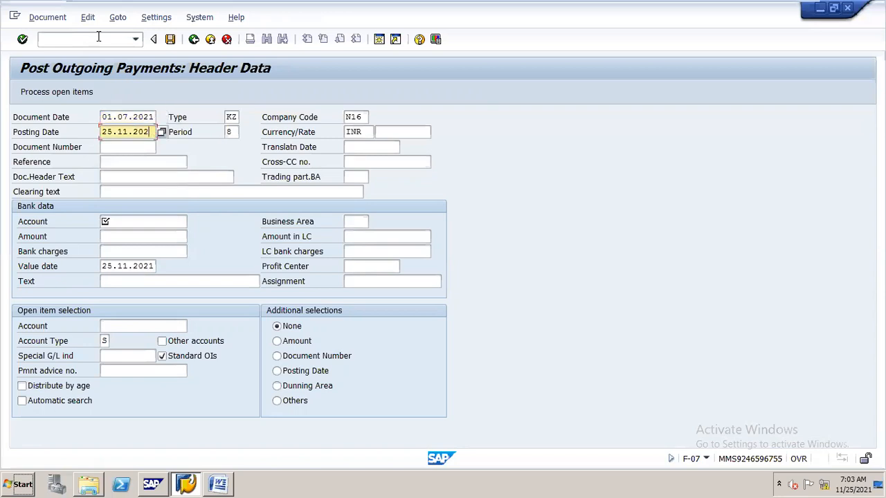
key("BackSpace")
key("BackSpace")
key("BackSpace")
key("BackSpace")
key("BackSpace")
key("BackSpace")
type("01")
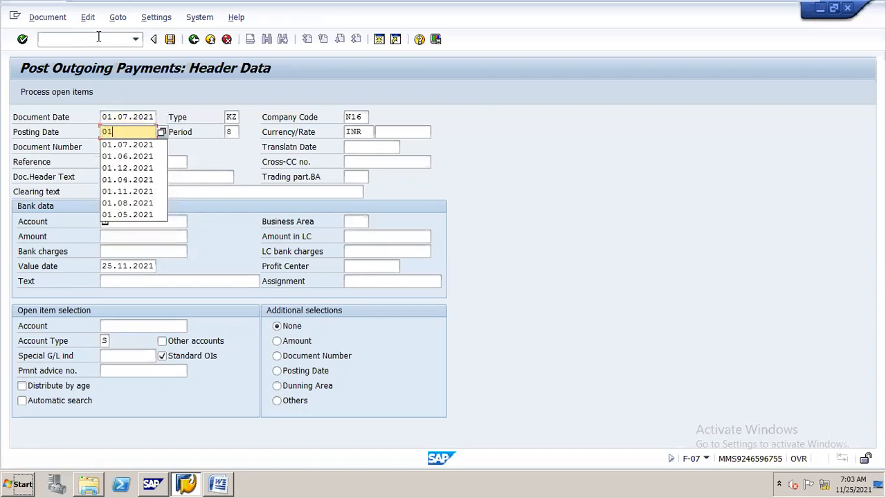
type(".07.2021")
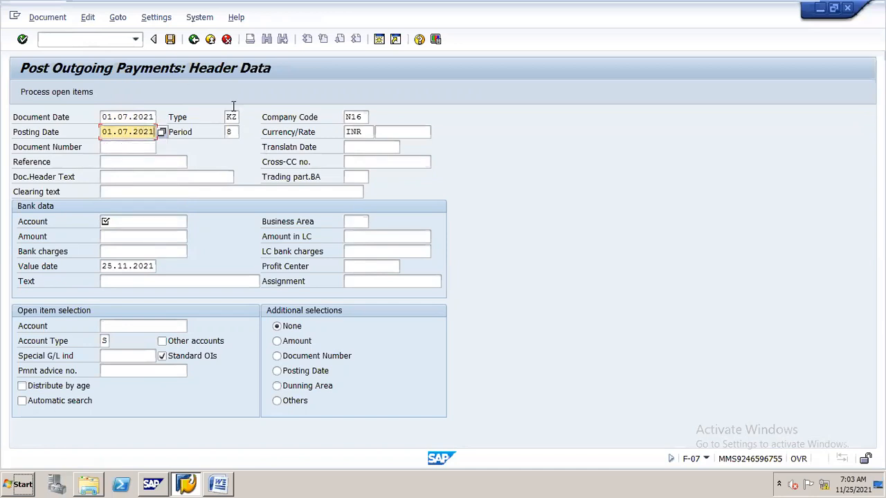
- Change the document type of the outgoing payment to SA
double_click(227, 116)
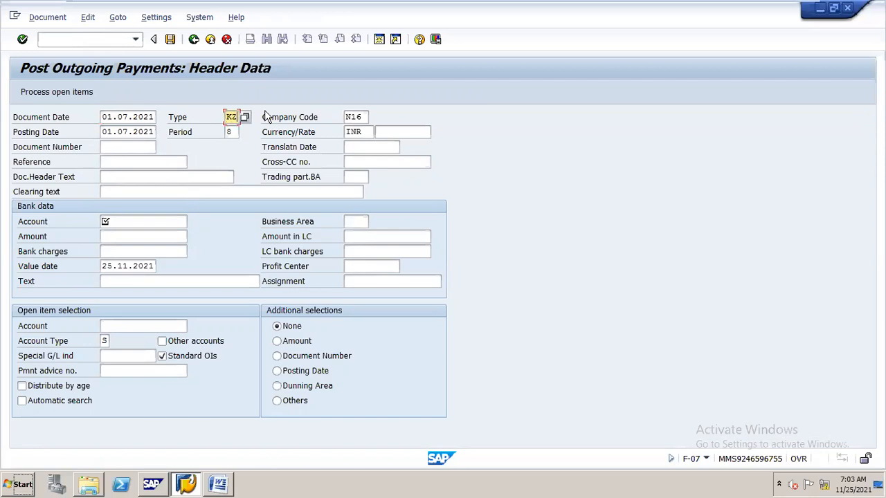
key("BackSpace")
type("sa")
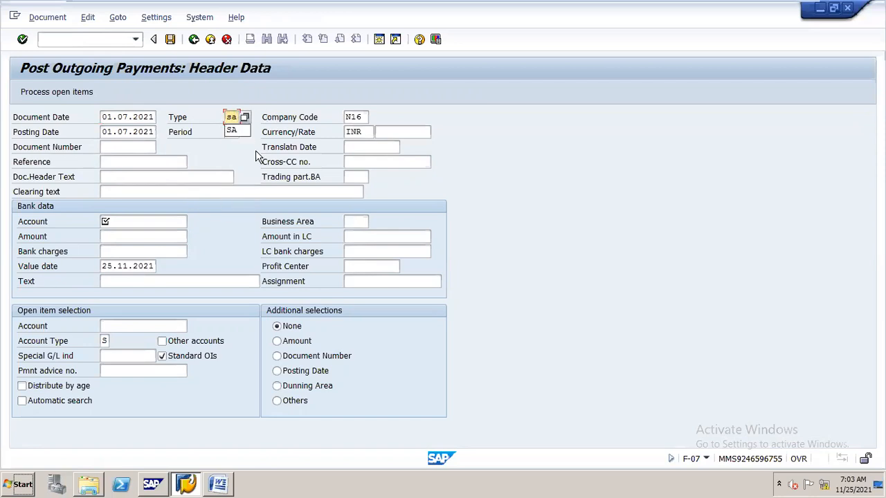
key("Return")
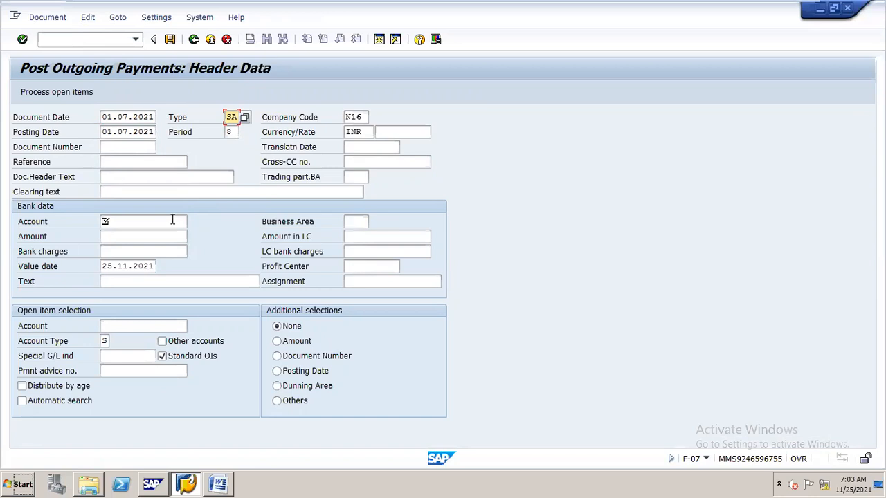
- Enter cash account 200100 and an amount of 40000 in the payment's bank data
left_click(173, 219)
type("200100")
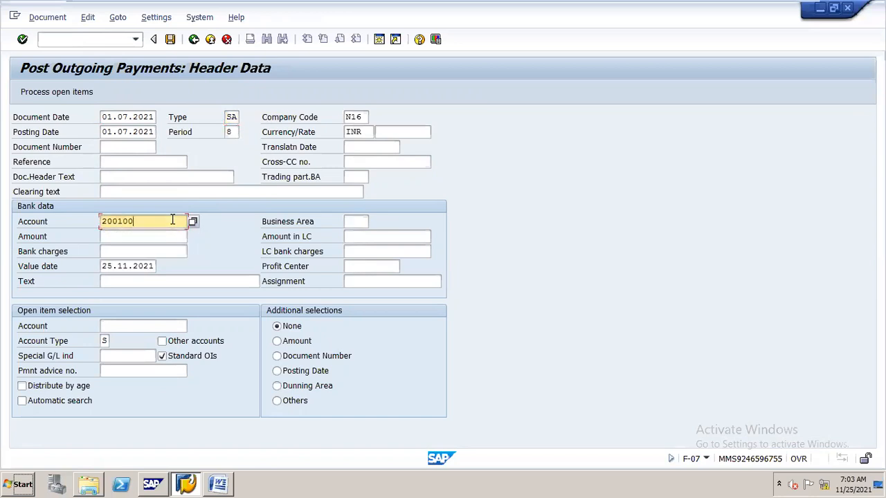
key("Tab")
type("40000")
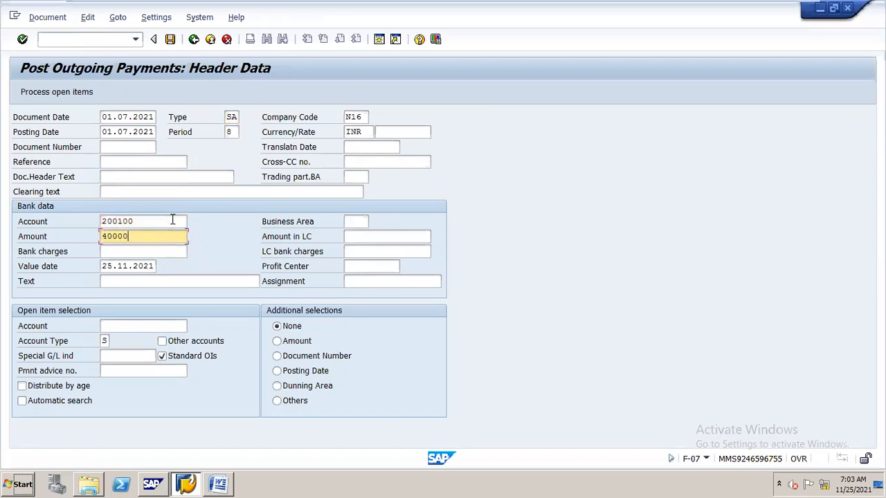
- Assign profit center STEEL and the text "out going payment" to the bank data
left_click(389, 268)
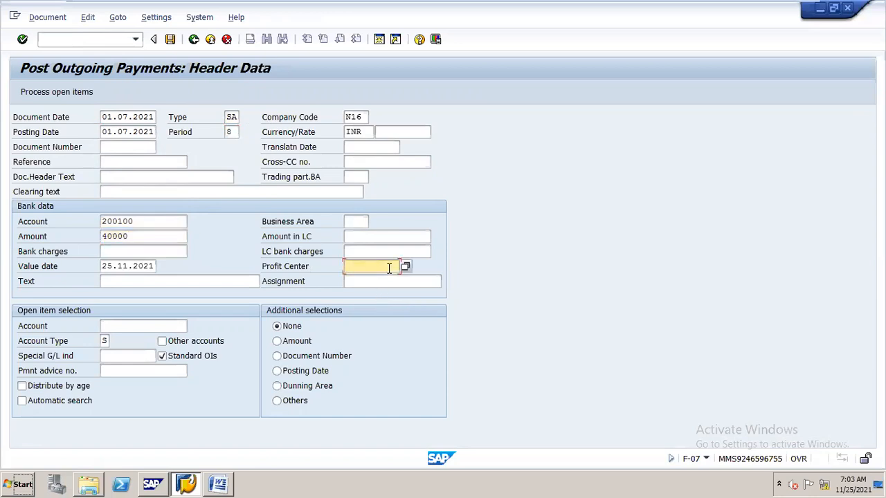
left_click(389, 268)
key("Down")
key("Return")
left_click(242, 281)
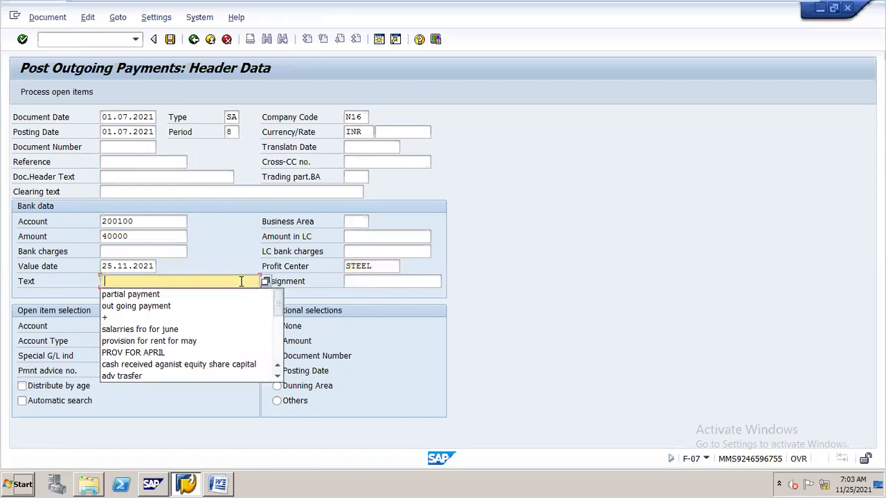
left_click(214, 307)
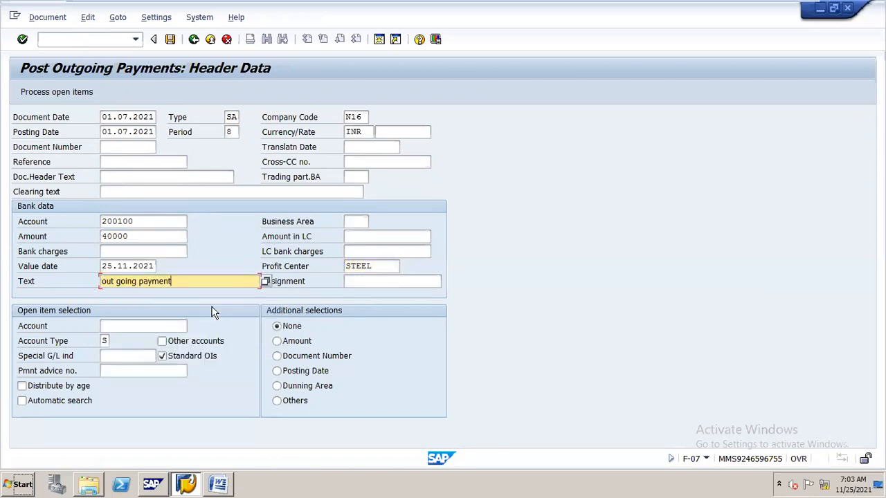
- Select account 100500 for open item selection and proceed to processing its open items
left_click(159, 328)
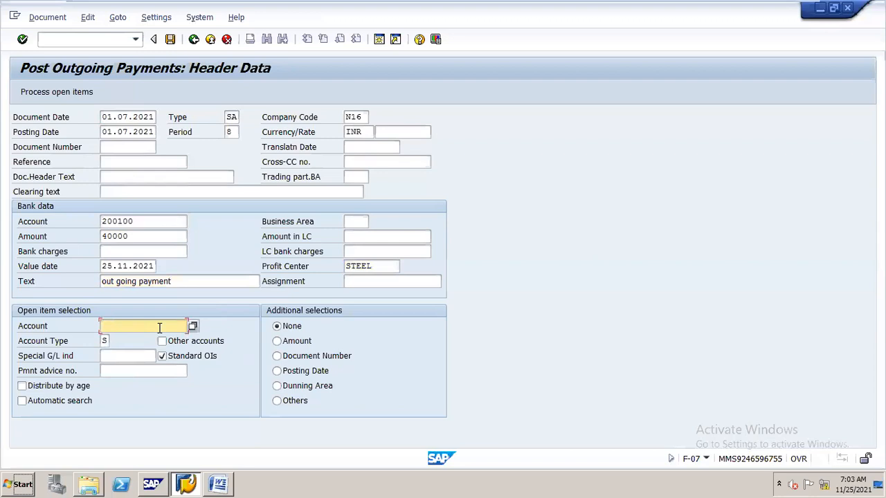
type("100500")
left_click(92, 96)
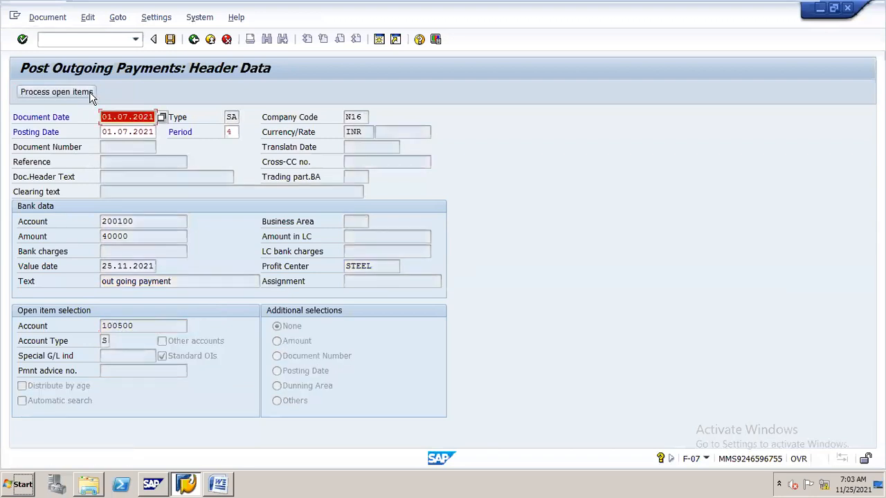
left_click(90, 97)
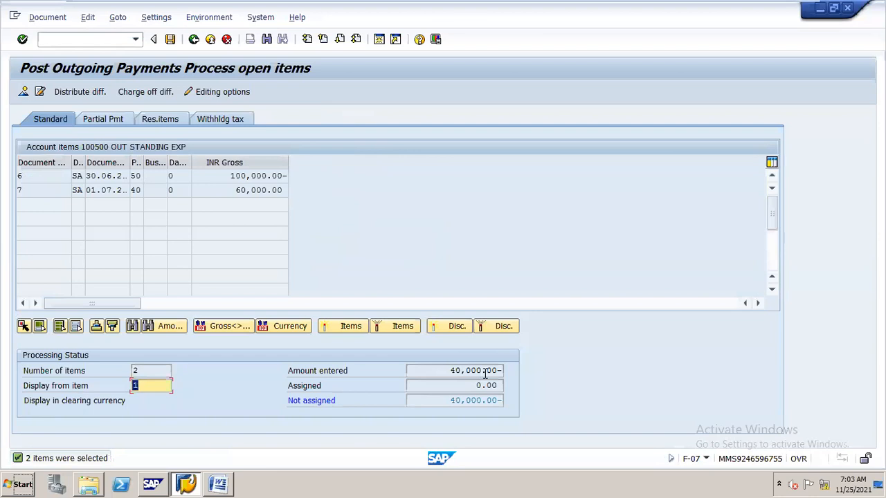
- Assign both the 100,000 provision item and the 60,000 partial payment item, and post the clearing payment
double_click(272, 179)
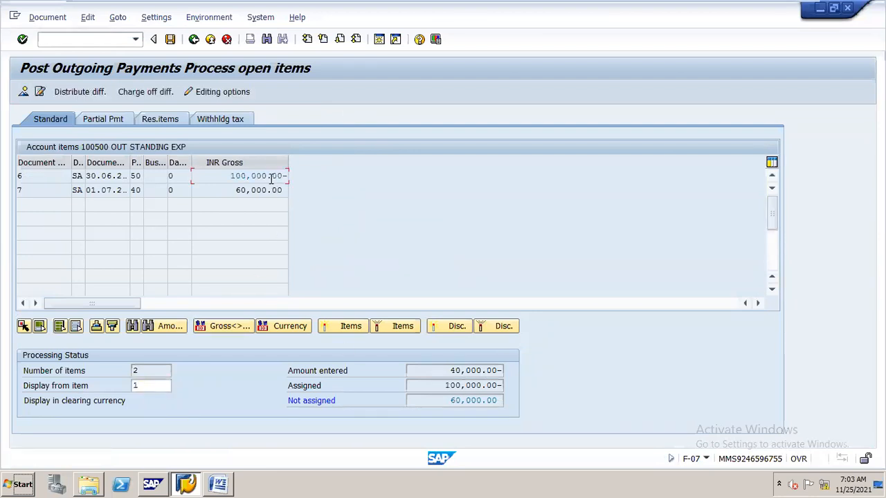
double_click(272, 191)
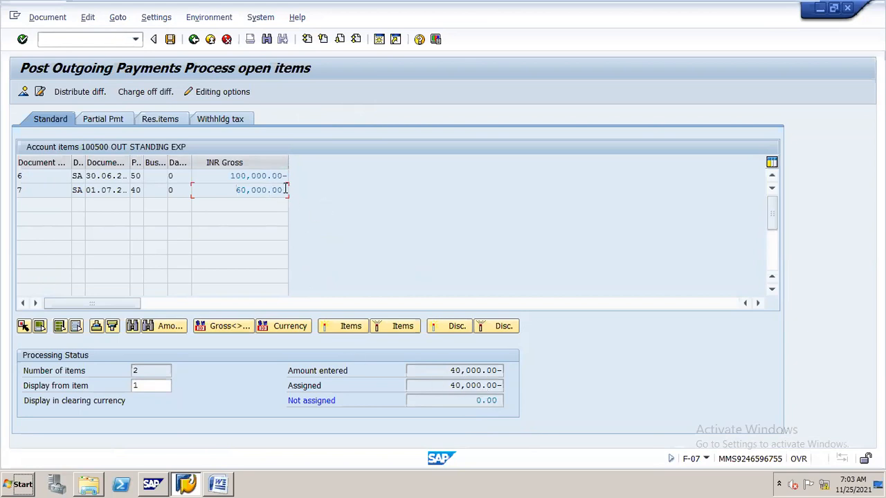
left_click(171, 40)
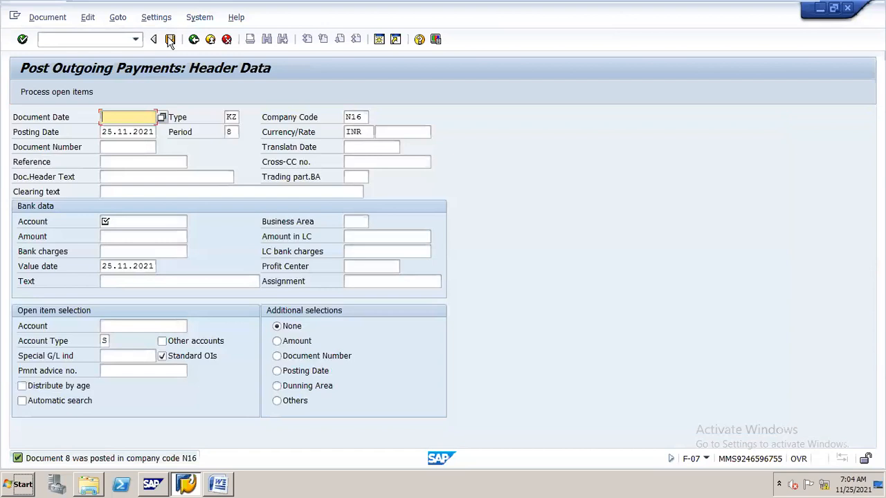
- Check account 100500 in FAGLL03 for open items at key date 01.07.2021, and list its cleared items
left_click(117, 38)
type("/nfagll03")
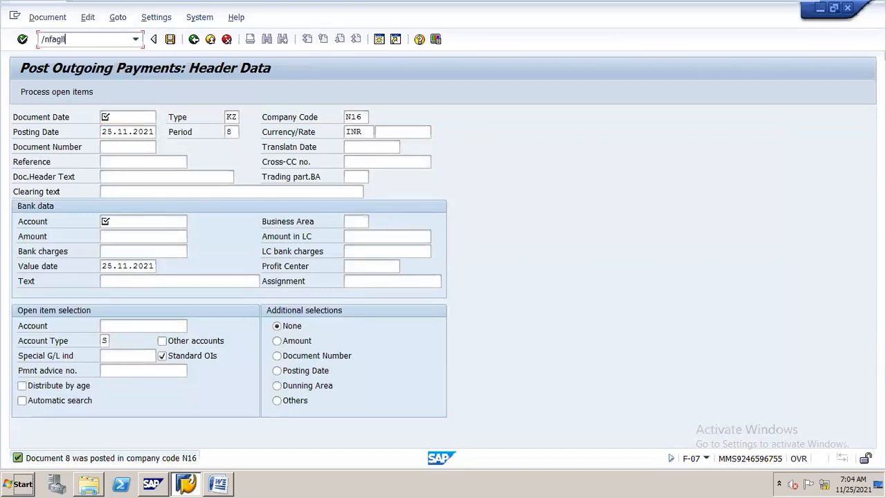
key("Return")
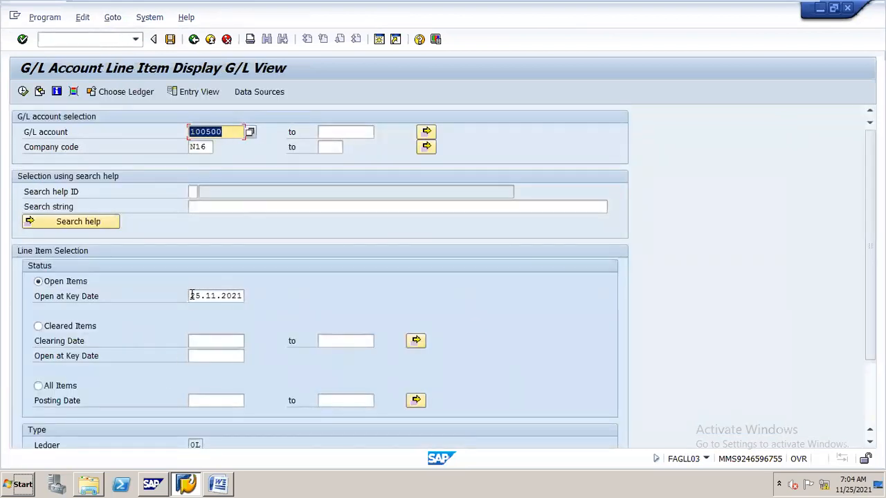
left_click_drag(192, 297, 344, 300)
type("01.0")
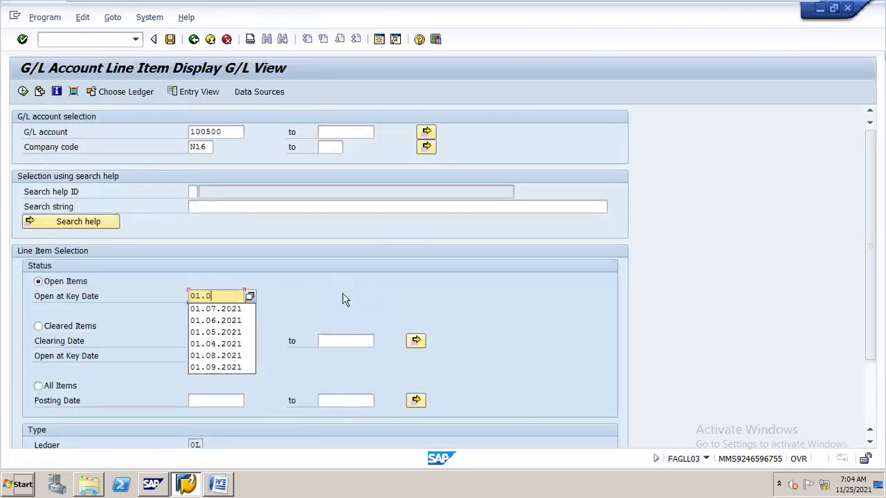
type("7.2021")
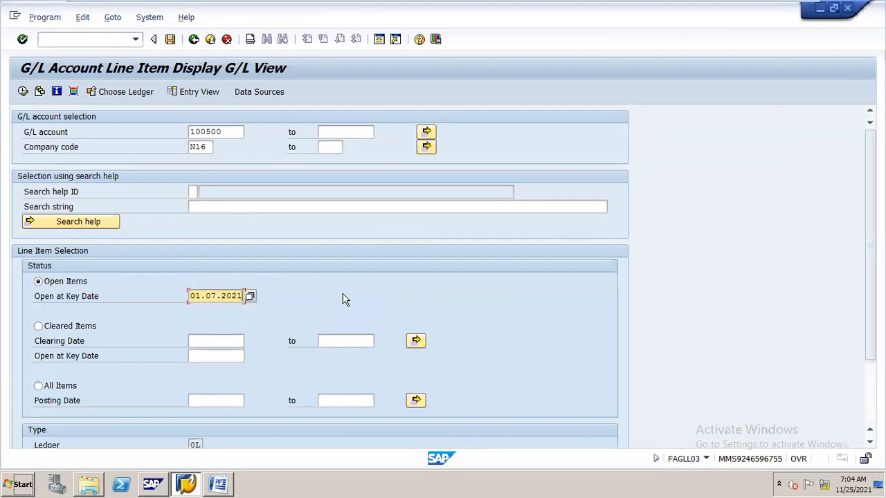
key("F8")
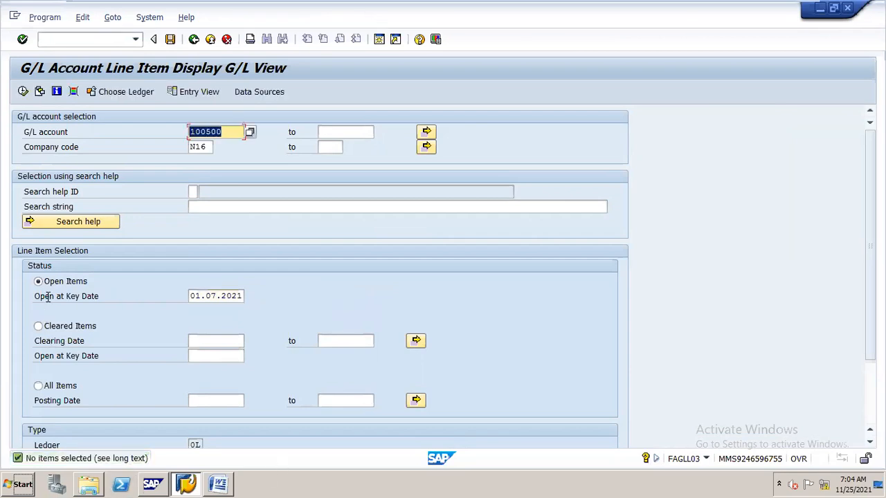
left_click(39, 327)
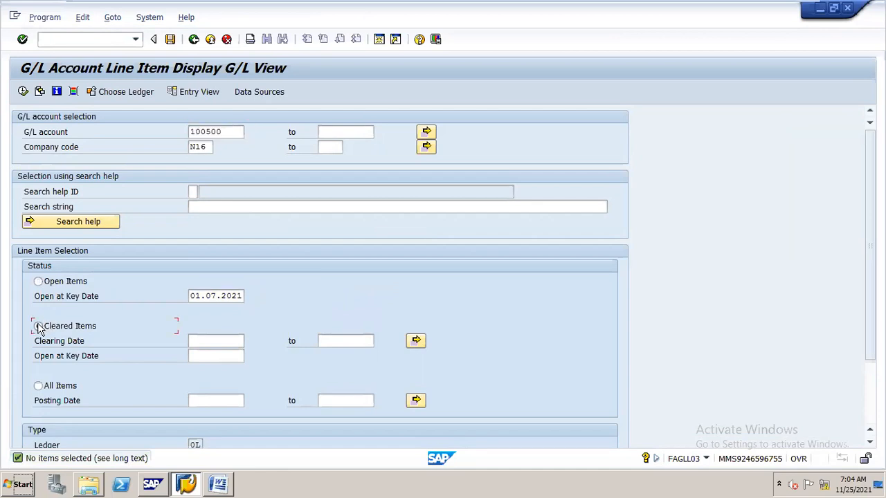
key("F8")
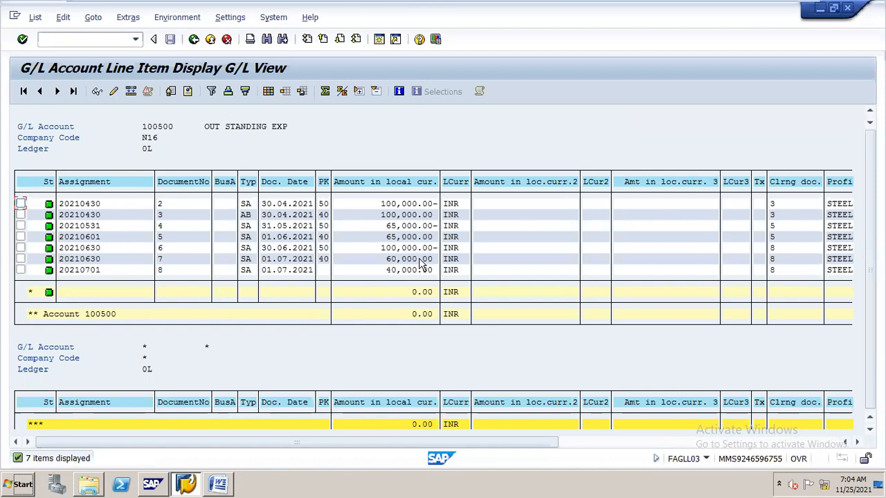
- Review the residual clearing scenario in the Word notes' open item management table, and return to SAP
left_click(221, 468)
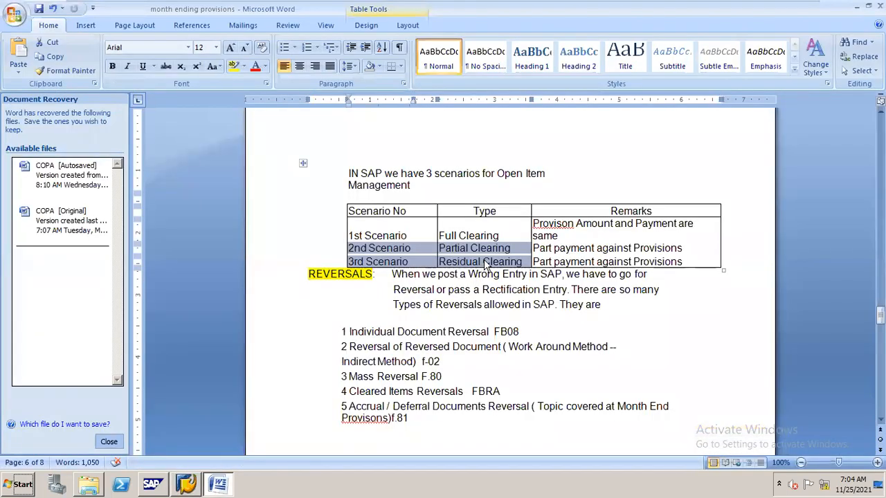
left_click(484, 261)
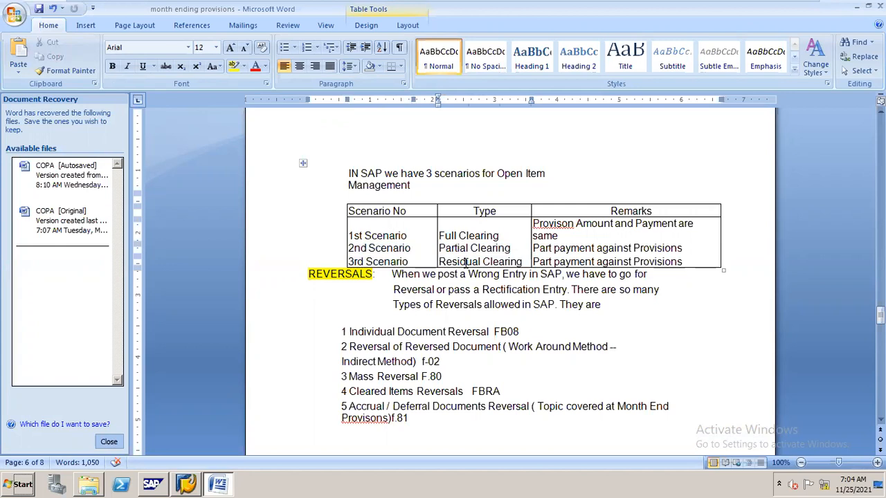
key("alt+Tab")
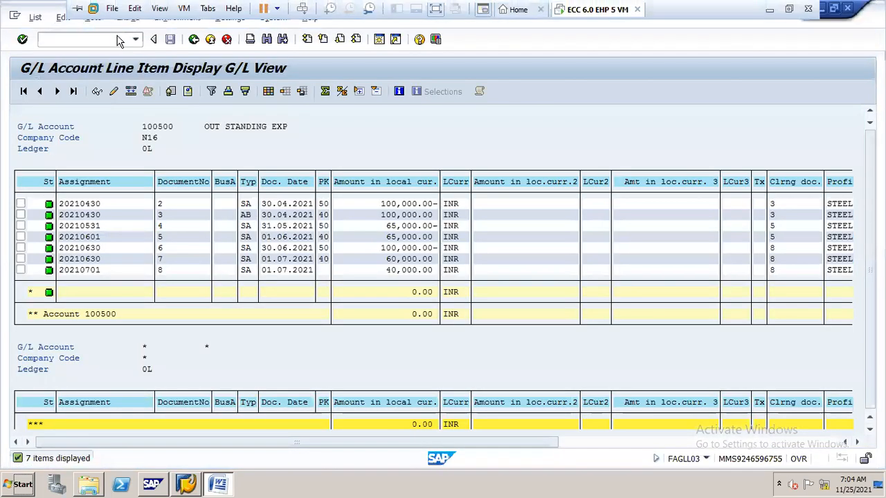
- Start a G/L account posting with transaction F-02 and set the document date to 31.07.2021
left_click(119, 40)
type("/nf-03")
key("Return")
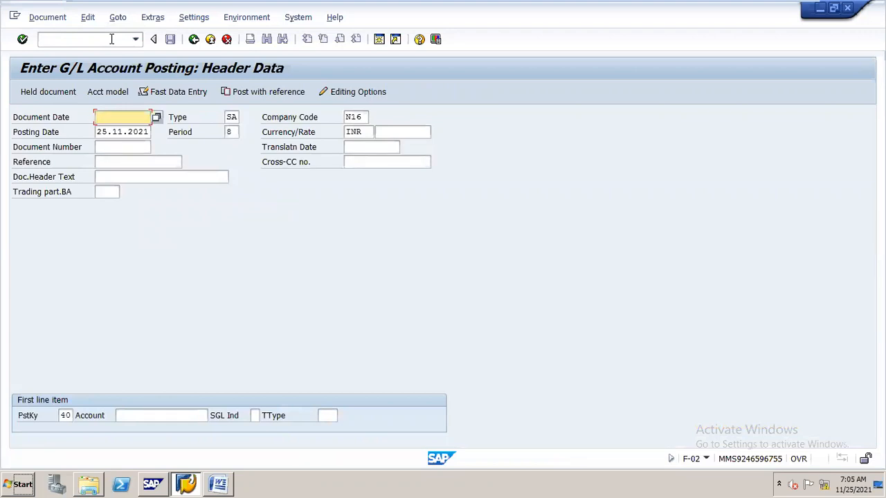
type("3")
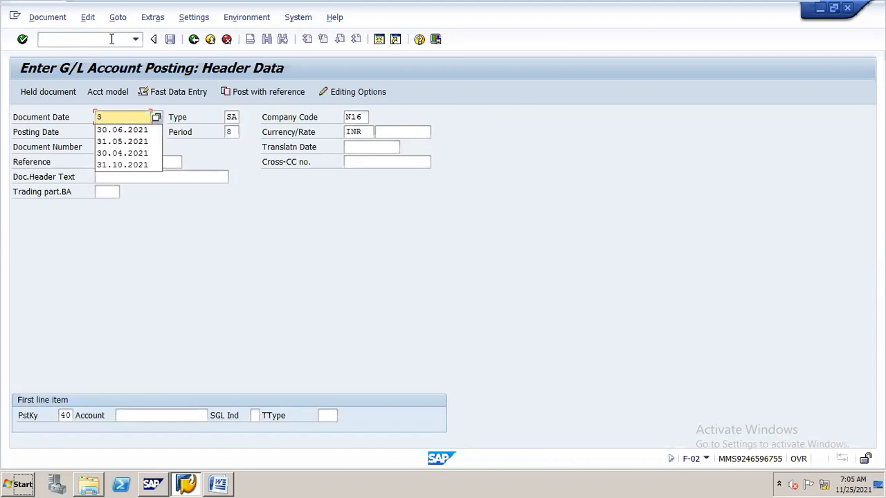
type("1.0")
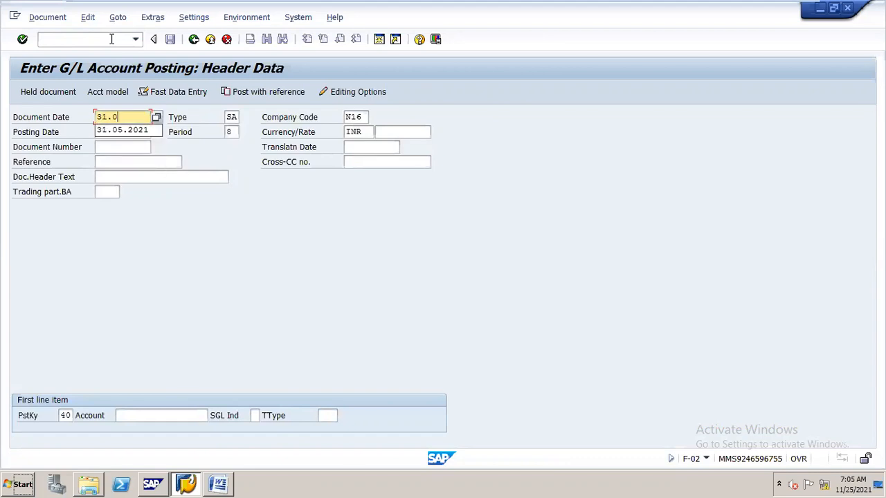
type("7")
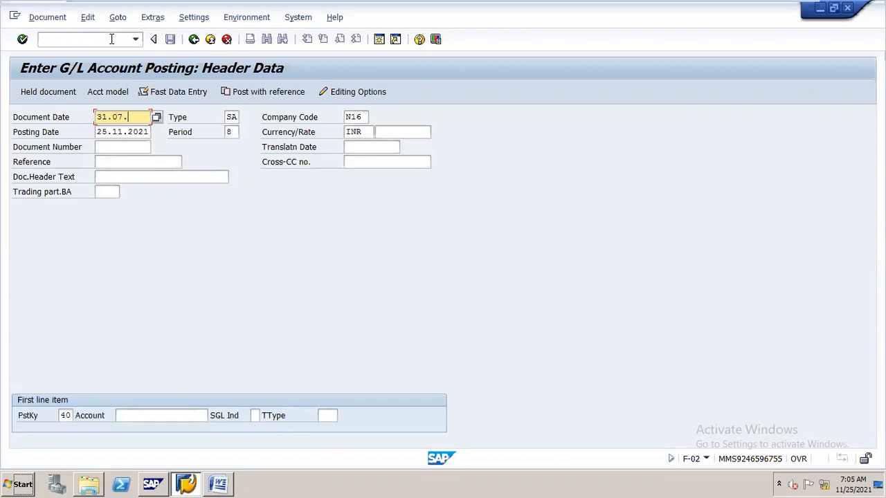
type(".2021")
- Set the posting date to 31.07.2021, enter account 400100 for the first debit item, and proceed to its item details
key("Tab")
key("BackSpace")
key("BackSpace")
key("BackSpace")
key("BackSpace")
key("BackSpace")
key("BackSpace")
key("BackSpace")
key("BackSpace")
key("BackSpace")
key("BackSpace")
type("31")
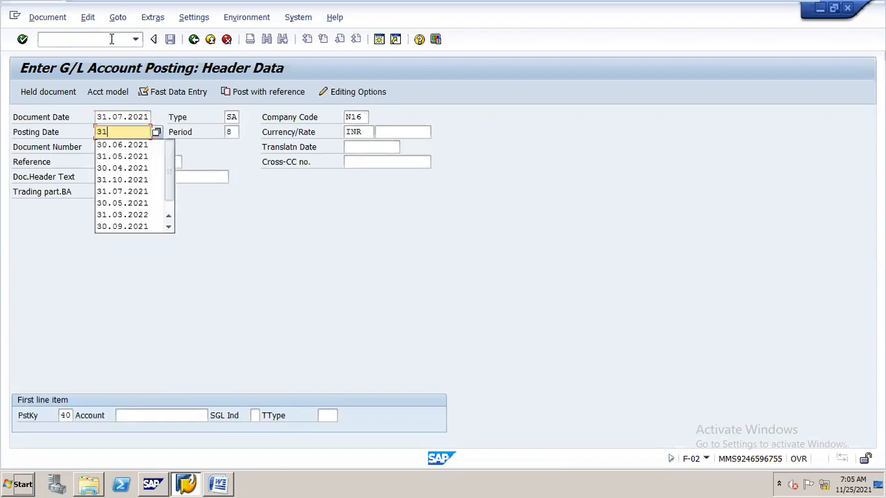
type(".07.2021")
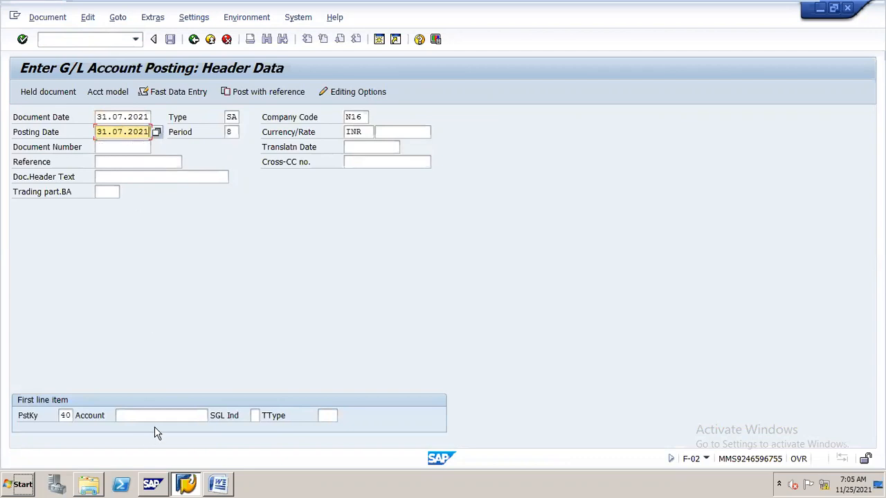
left_click(168, 415)
type("400100")
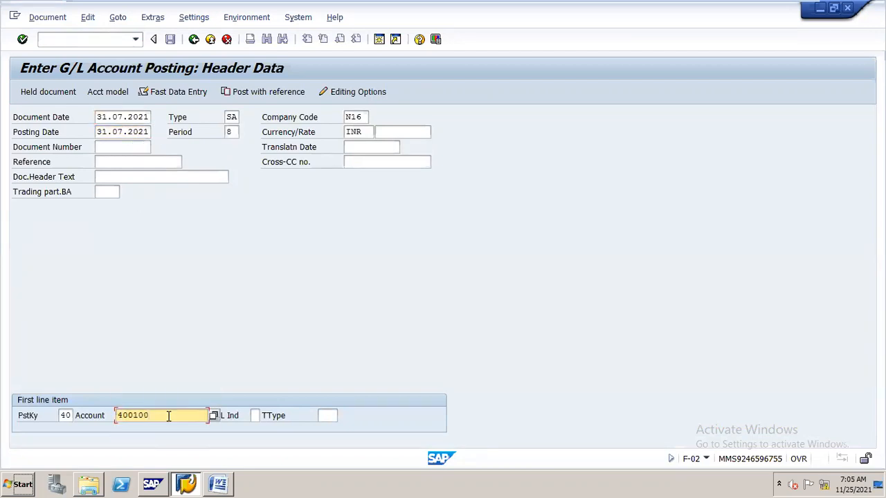
key("Return")
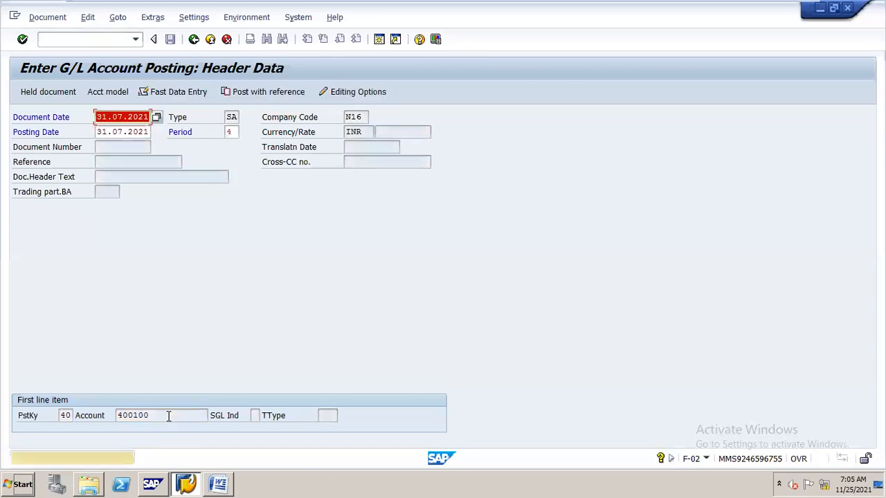
key("Return")
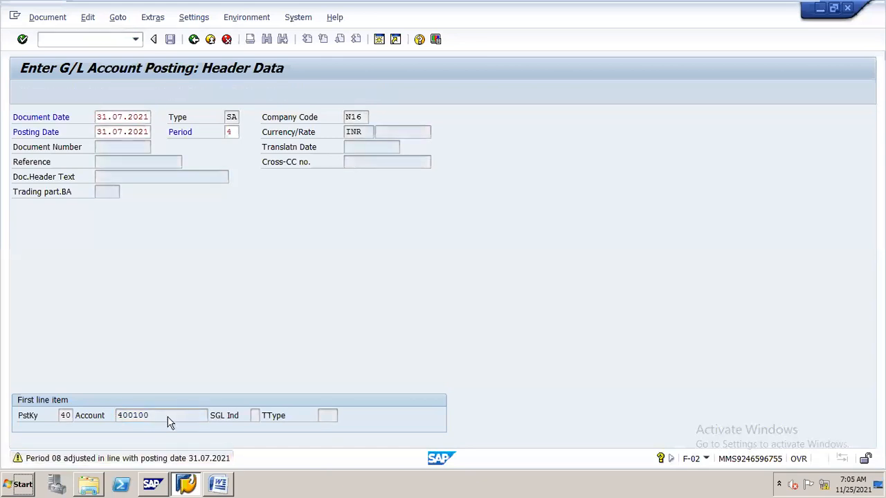
- Enter 100000 INR as the salaries debit amount and assign profit center STEEL
type("1")
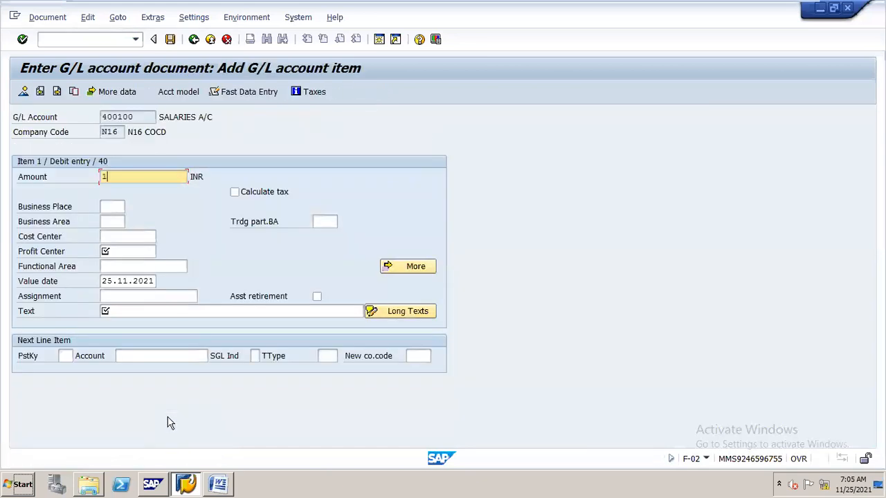
type("000")
key("Down")
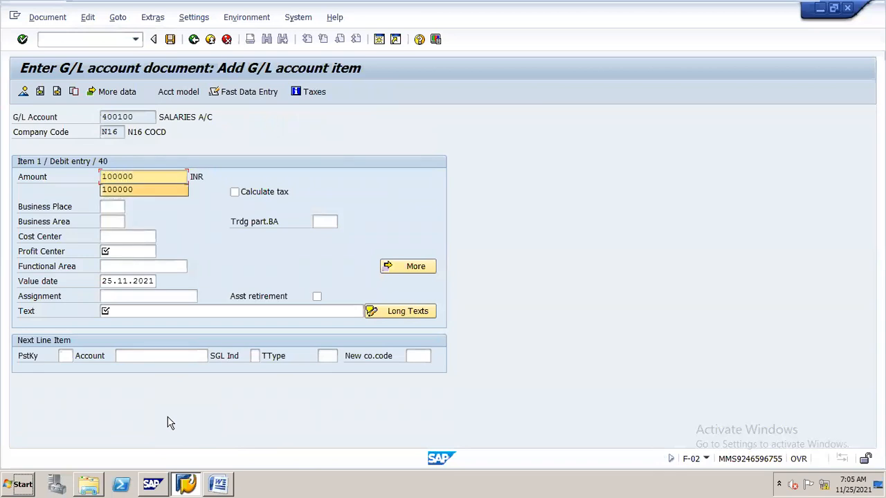
key("Return")
key("Down")
key("Down")
key("Down")
key("Down")
- Give the salaries debit item the text "prov for july"
key("Down")
key("Return")
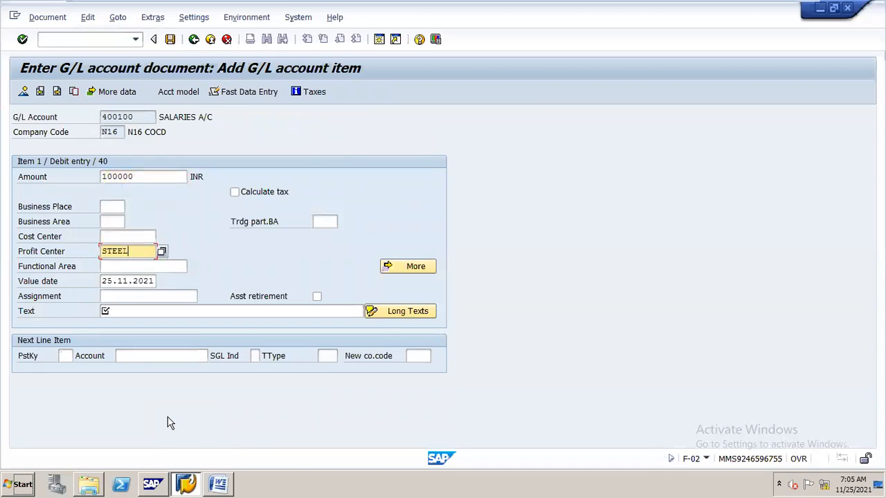
key("Down")
key("Down")
key("Down")
key("Down")
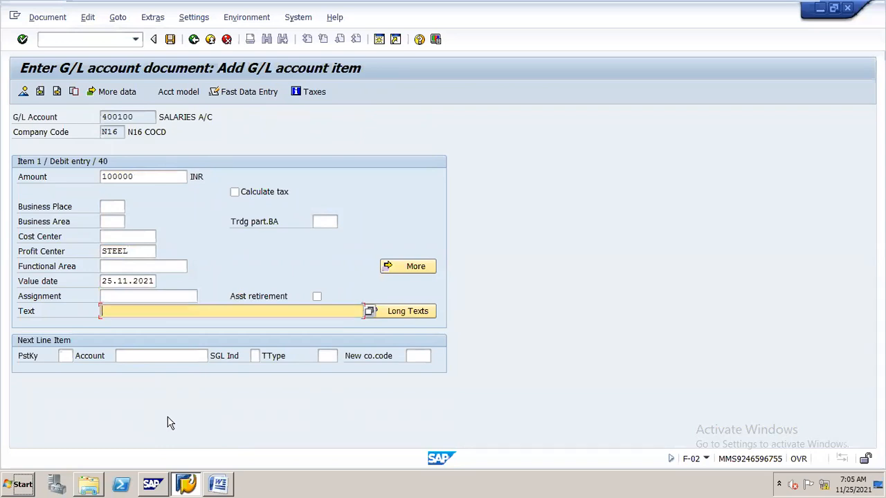
type("prov for ")
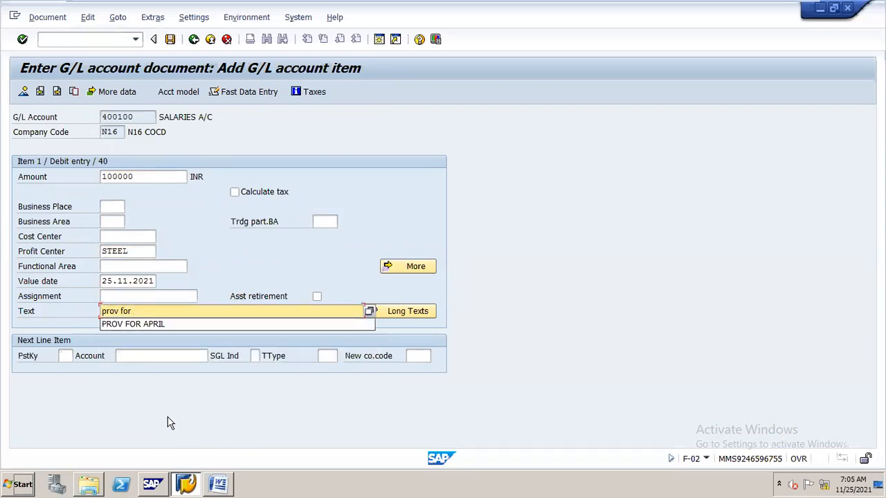
type("july")
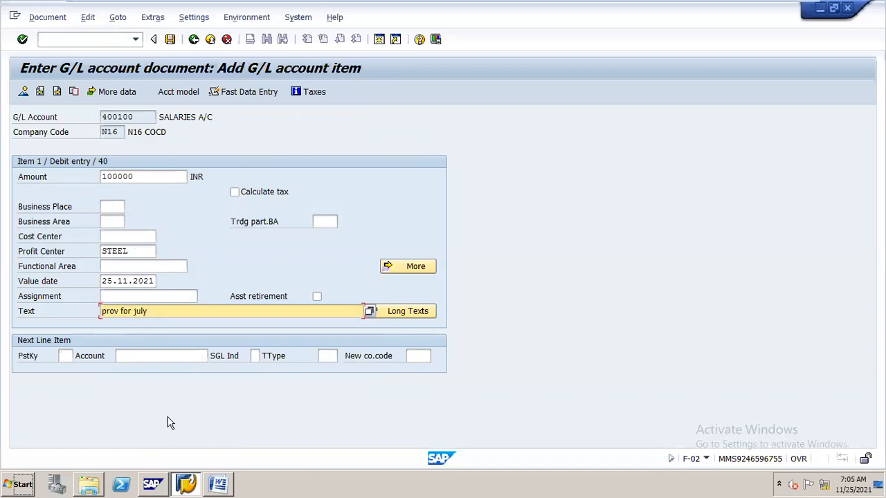
- Add a credit line item with posting key 50 for account 100500
key("Tab")
type("50")
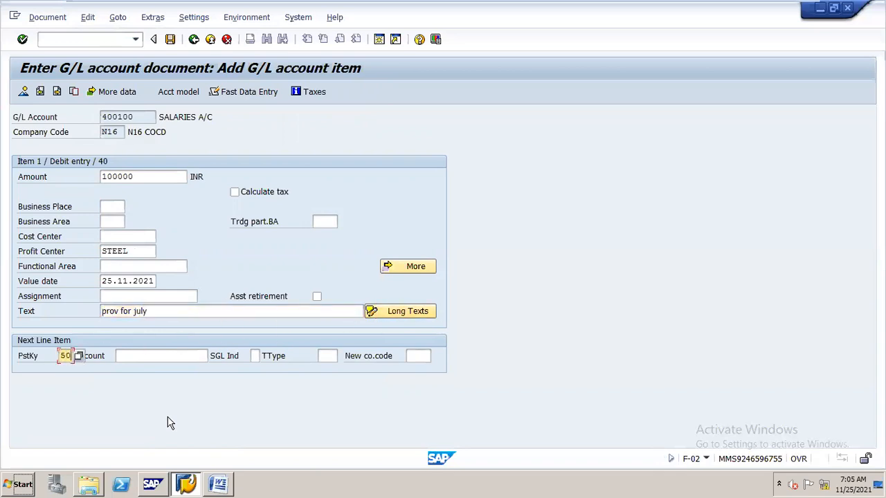
key("Tab")
type("100500")
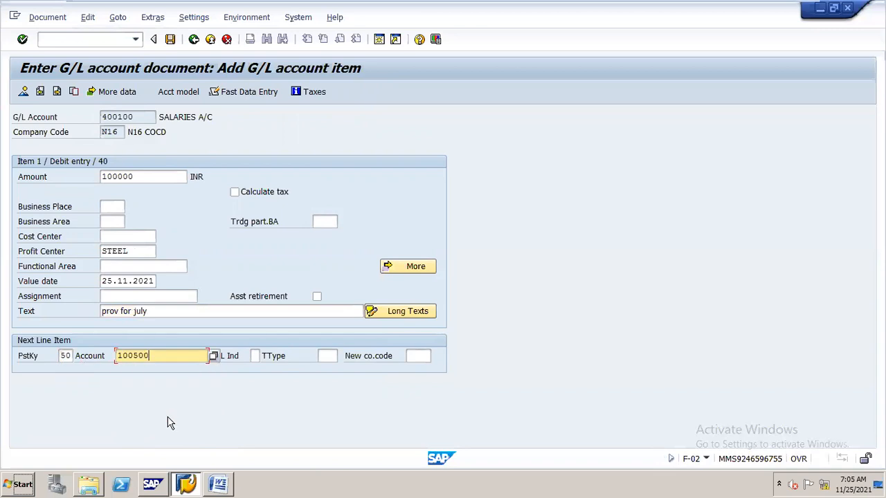
key("Return")
- Enter * as the outstanding expenses credit amount to balance the document, and assign profit center STEEL
type("*")
key("Down")
key("Down")
key("Down")
key("Down")
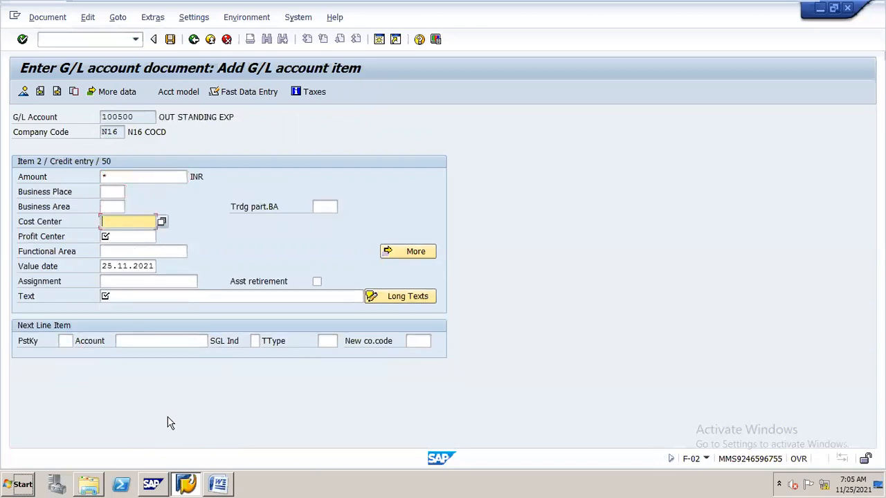
key("space")
key("Down")
key("Return")
- Give the credit item the text "prov for july" and post the provision document
key("Down")
key("Down")
key("Down")
key("Down")
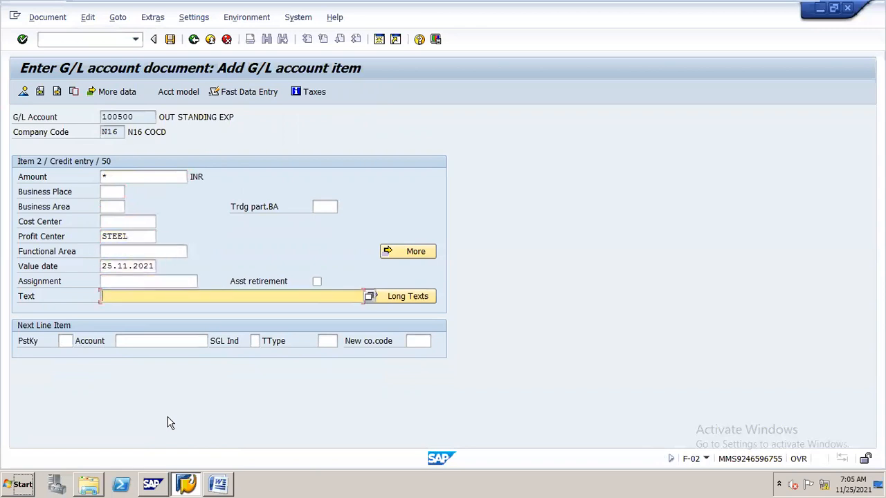
key("Return")
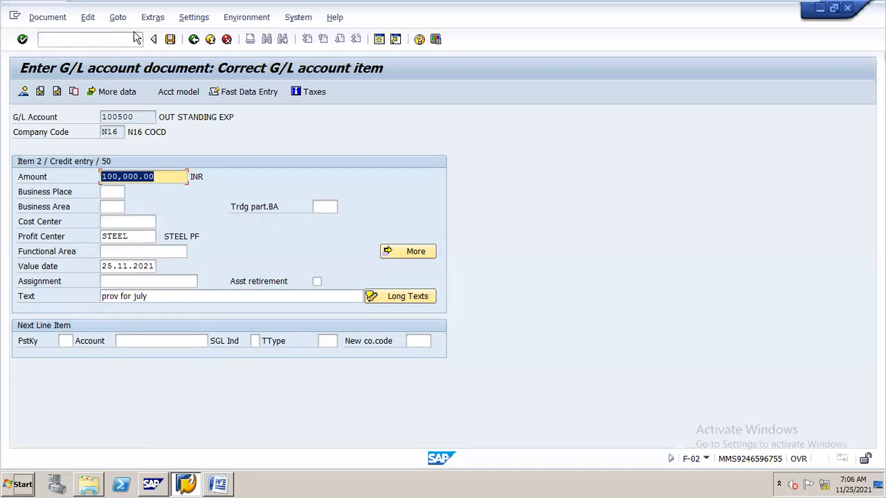
left_click(173, 40)
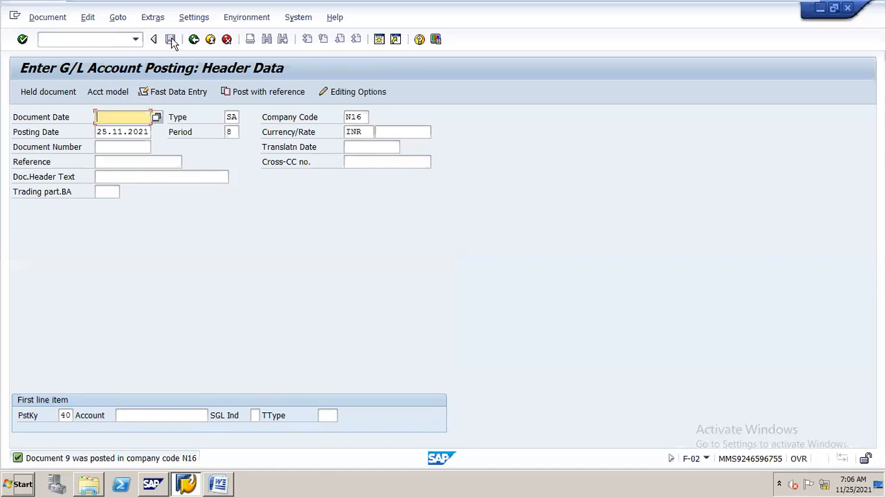
- Open the G/L account line item display with transaction FAGLL03
left_click(57, 39)
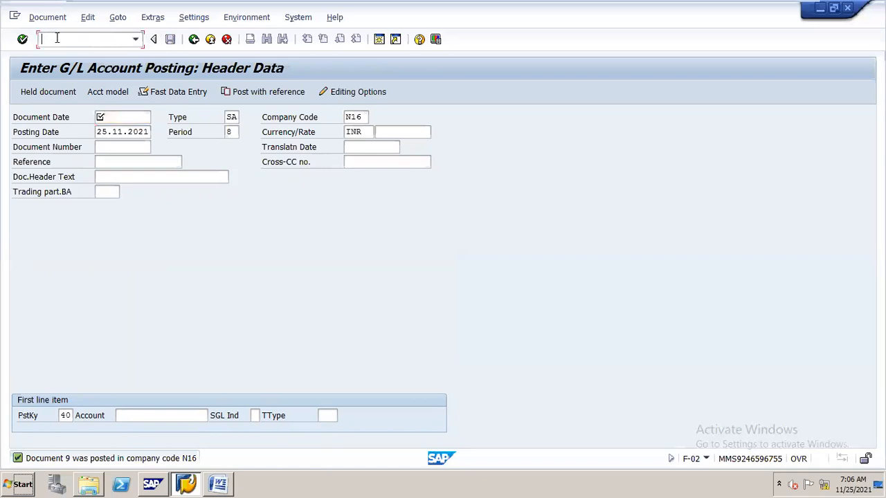
type("/nfag")
key("BackSpace")
key("BackSpace")
type("f-0")
key("BackSpace")
key("BackSpace")
key("BackSpace")
key("BackSpace")
type("agll03")
key("Return")
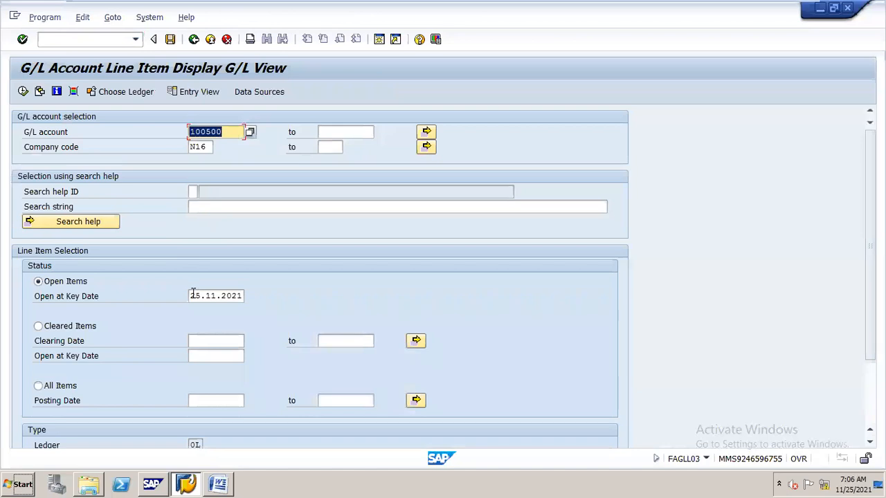
- List the open items of account 100500 at key date 31.07.2021
left_click_drag(192, 295, 313, 295)
type("31.0")
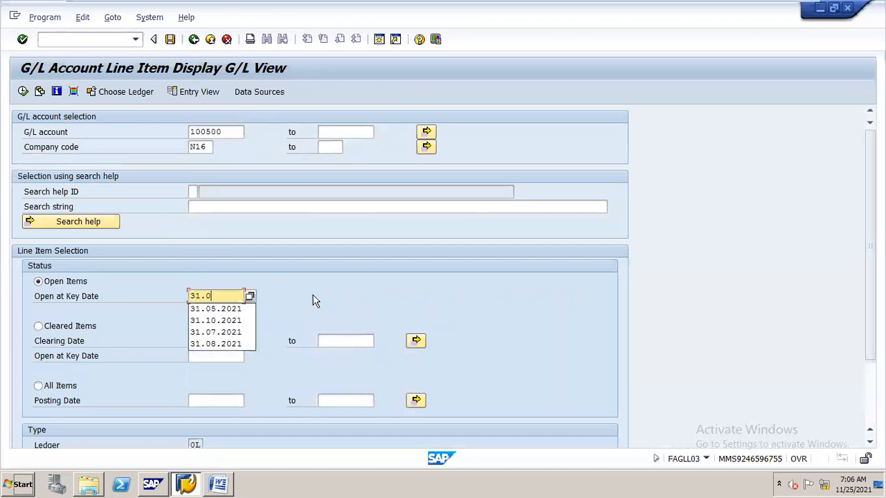
type("7.2021")
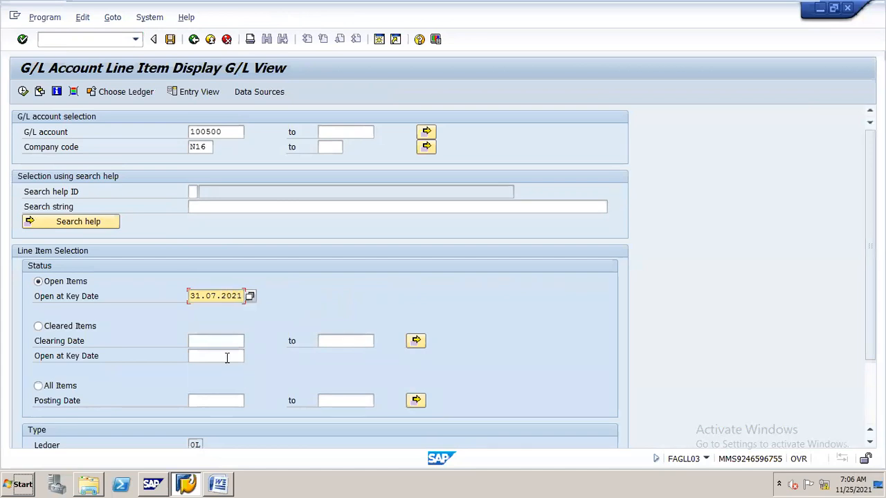
left_click(23, 91)
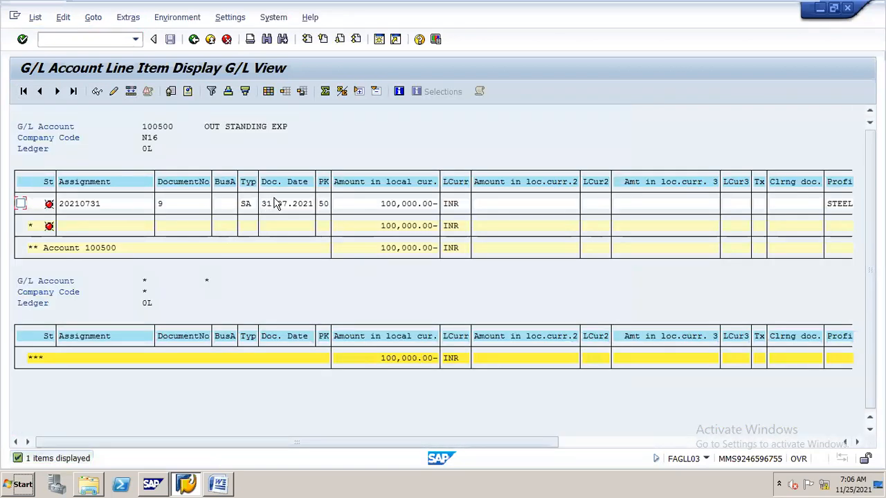
- Start an outgoing payment with transaction F-07 and set the document date to 01.08.2021
left_click(119, 39)
type("/nf-07")
key("Return")
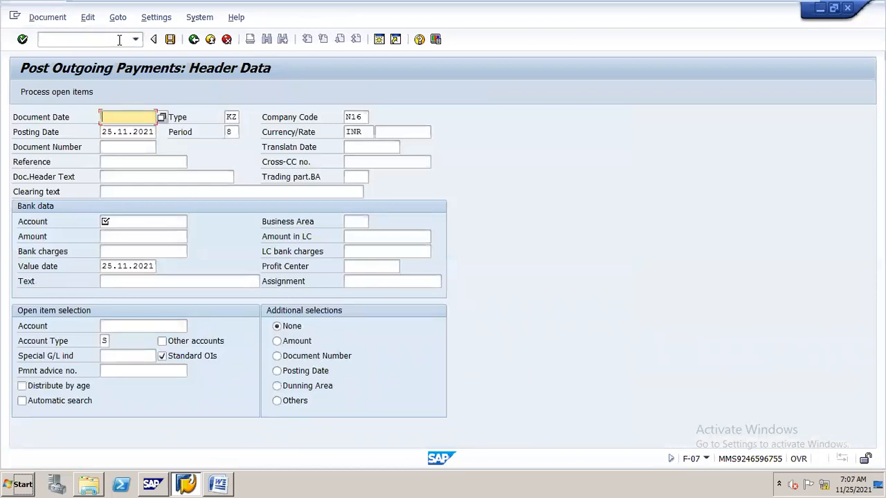
type("01.08.2021")
- Set the outgoing payment's posting date to 01.08.2021
key("Tab")
key("BackSpace")
key("BackSpace")
key("BackSpace")
key("BackSpace")
key("BackSpace")
key("BackSpace")
key("BackSpace")
key("BackSpace")
key("BackSpace")
key("BackSpace")
type("01.0")
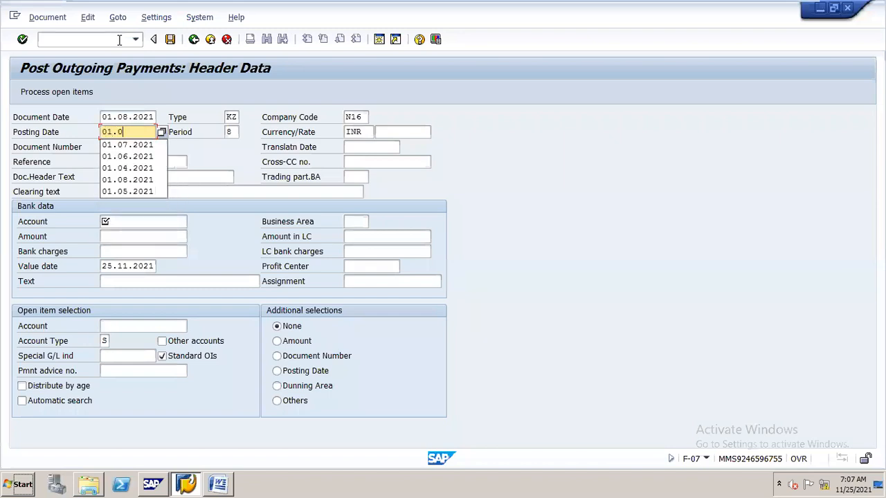
type("8.2021")
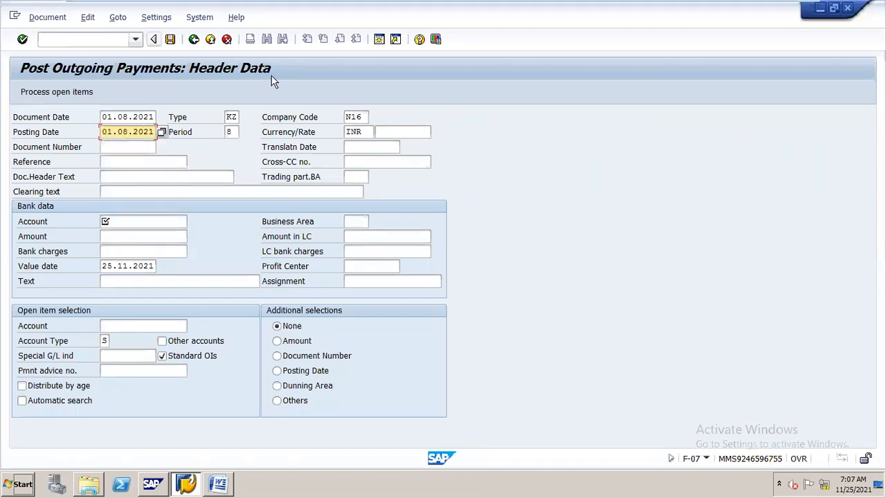
- Change the outgoing payment's document type to SA
double_click(230, 116)
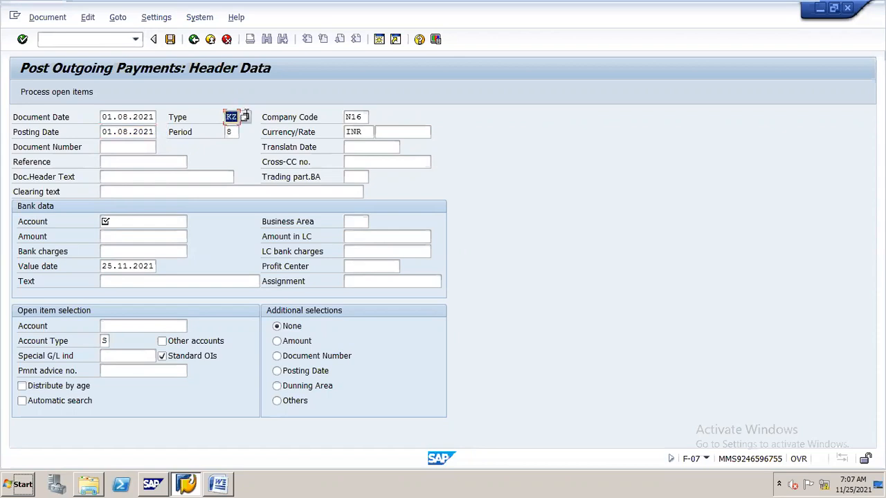
type("sa")
key("Return")
- Enter bank account 200100 and the amount 60000 in the payment's bank data
left_click(166, 221)
type("200100")
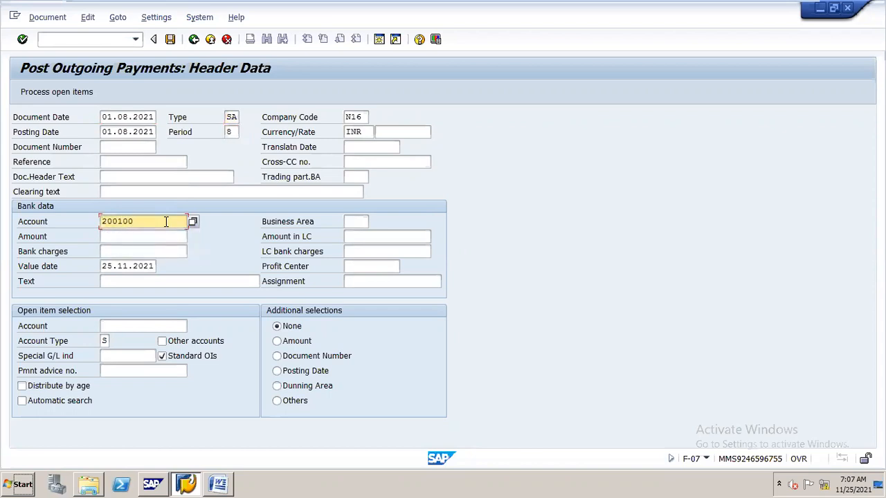
key("Tab")
type("60000")
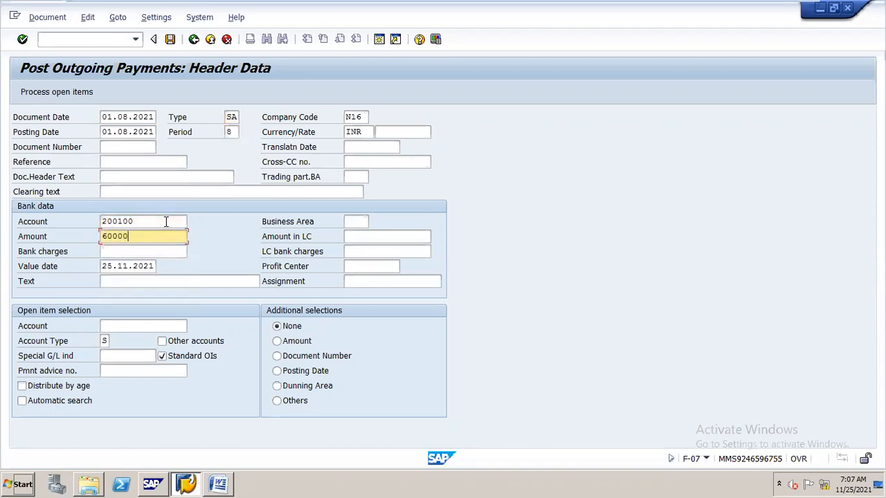
- Assign profit center STEEL and the text "out going payment" to the payment's bank data
left_click(389, 267)
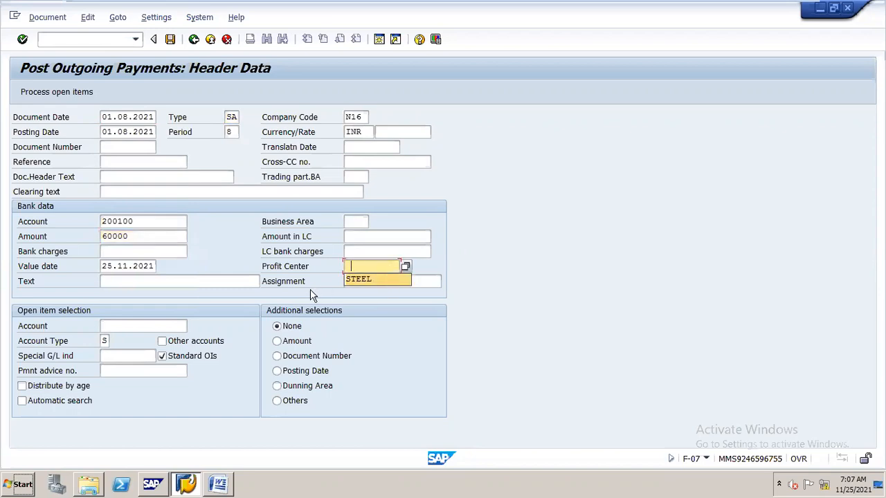
left_click(355, 279)
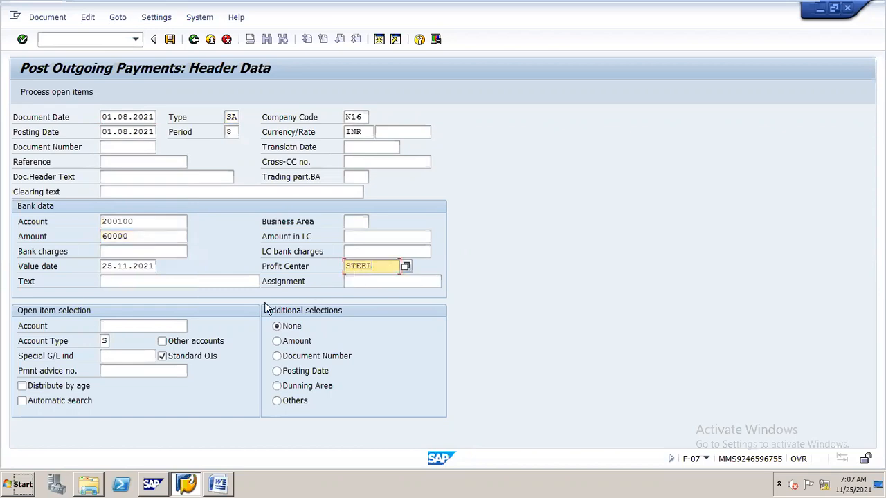
left_click(239, 280)
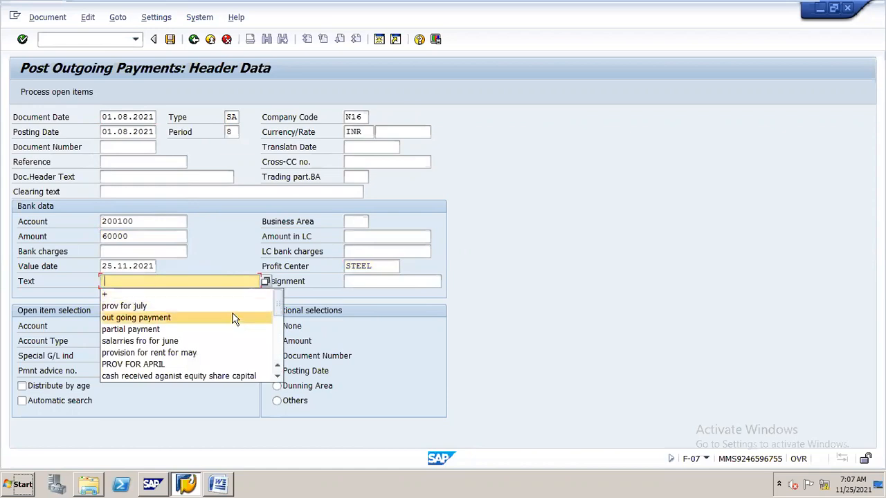
left_click(233, 318)
- Select G/L account 100500 for clearing and process its open items
left_click(177, 326)
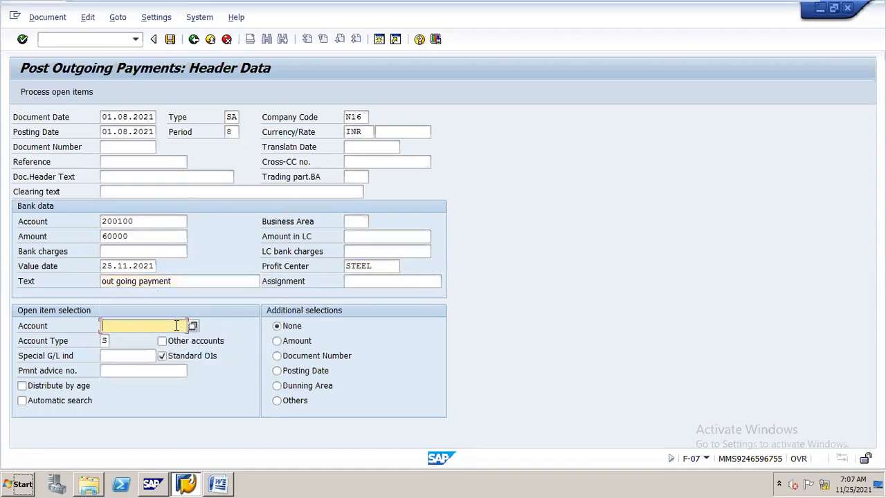
type("100500")
left_click(86, 95)
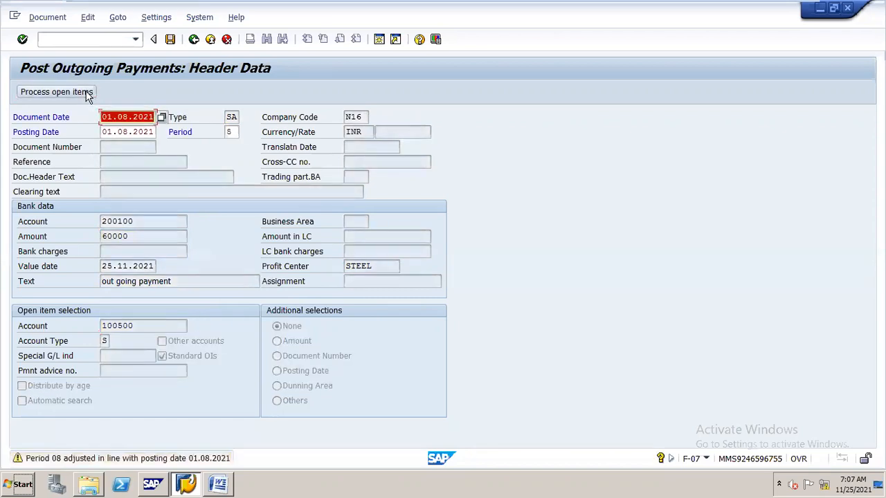
left_click(88, 94)
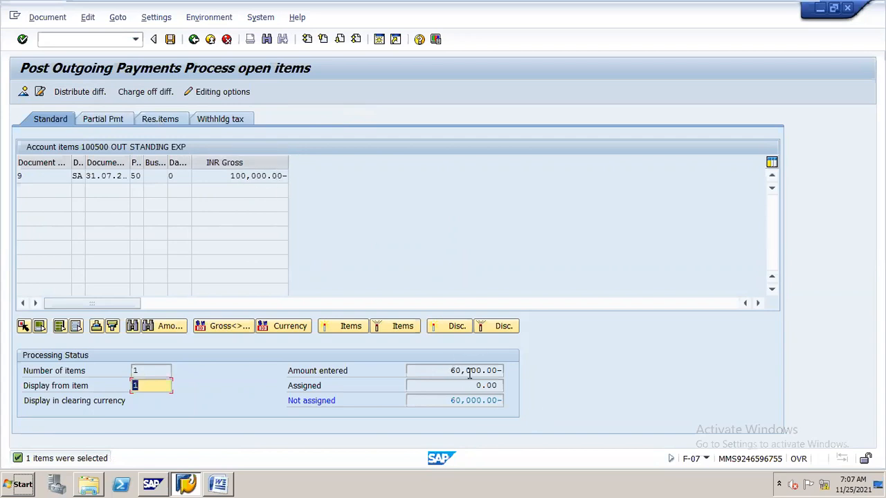
- Activate the 100,000 July provision for residual clearing and create a residual item of 40,000 for it
left_click(172, 122)
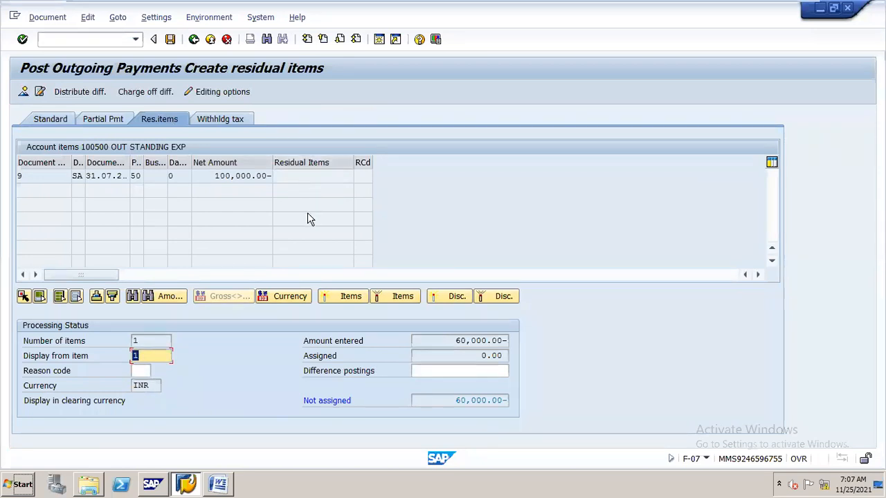
left_click(233, 176)
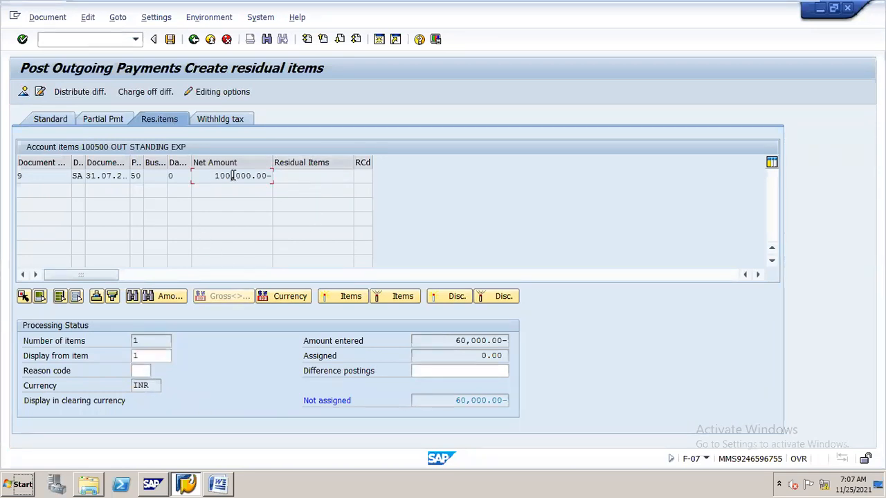
double_click(232, 176)
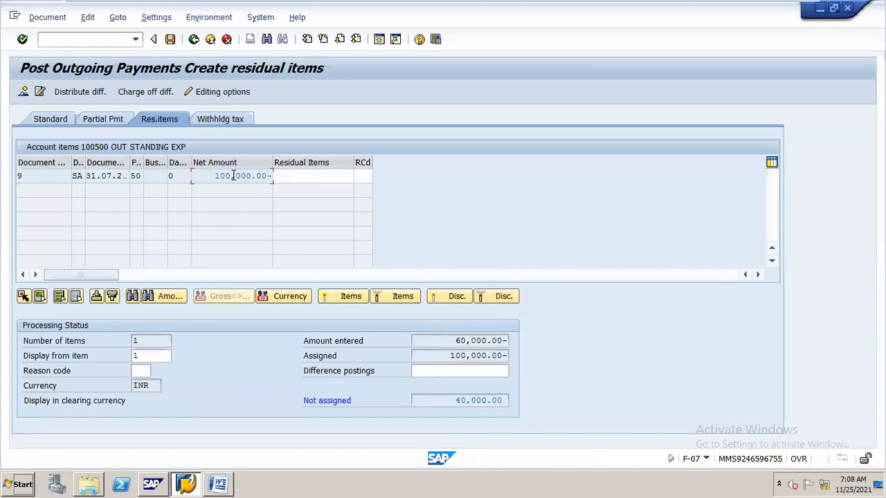
double_click(325, 176)
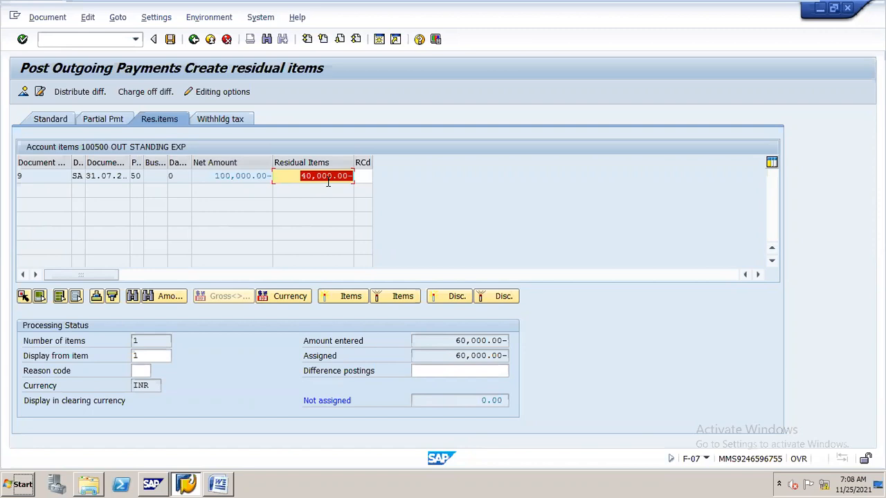
- Add the text "remaining amount" to the 40,000 residual line item and post the payment document
left_click(170, 40)
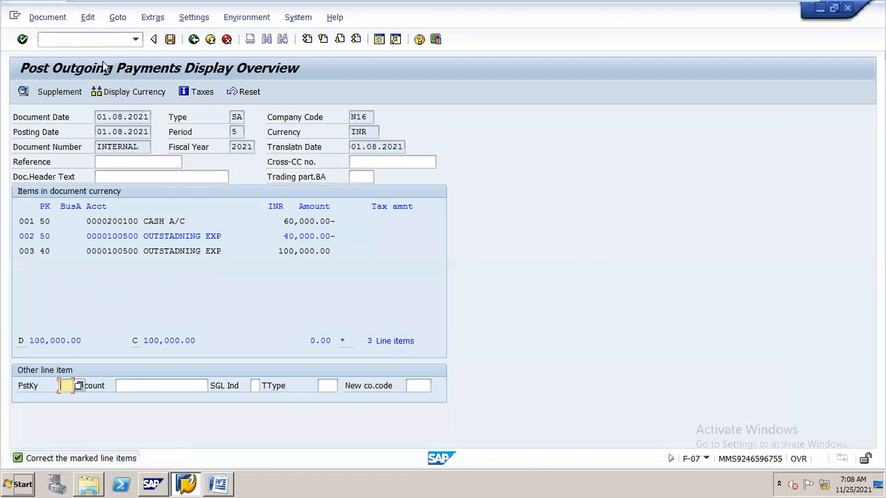
double_click(168, 238)
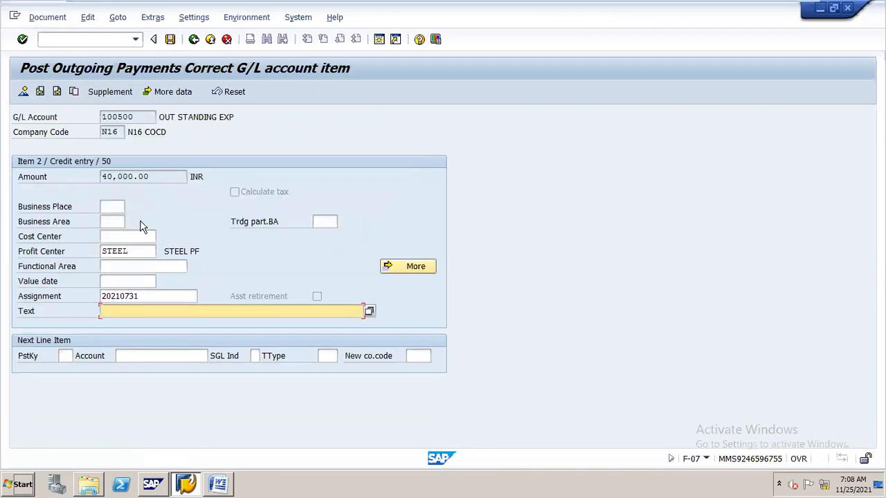
type("re")
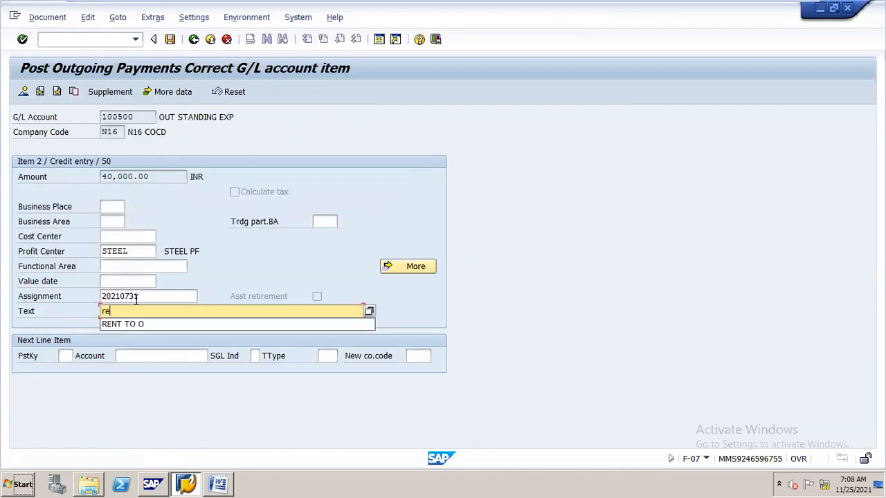
type("maining amount")
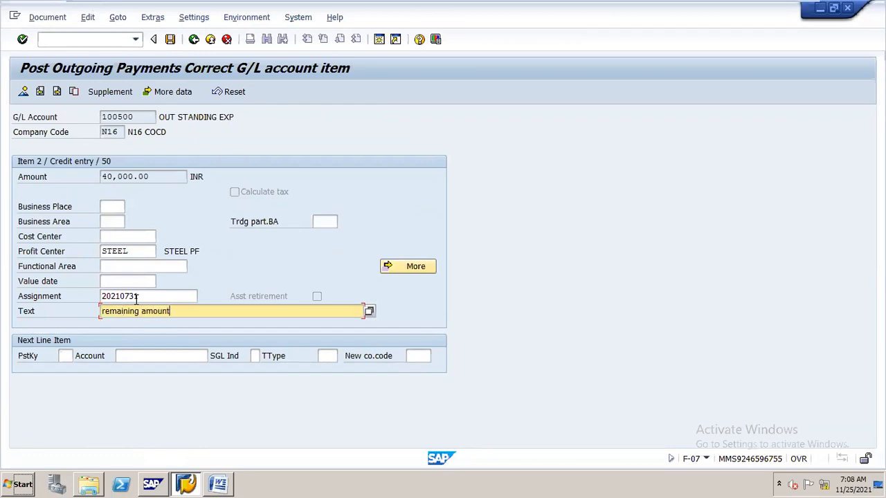
key("Return")
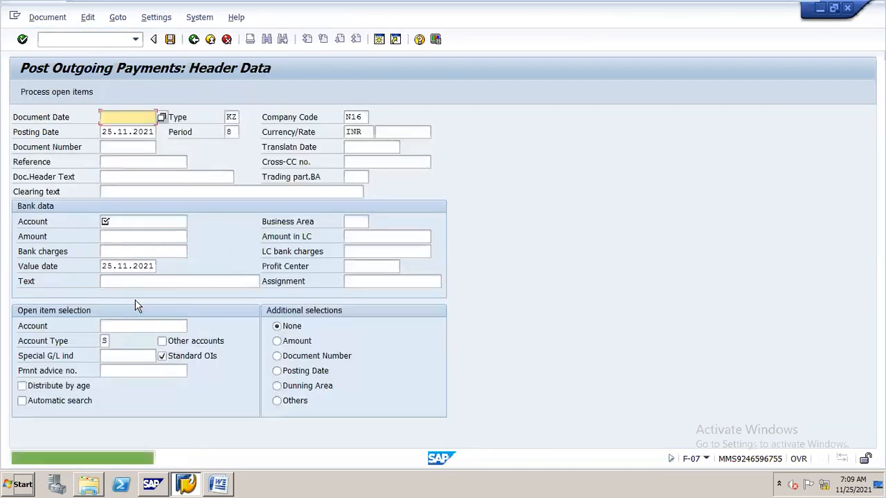
- Start transaction FAGLL03 and set the open items key date to 01.08.2021
left_click(103, 40)
type("/n")
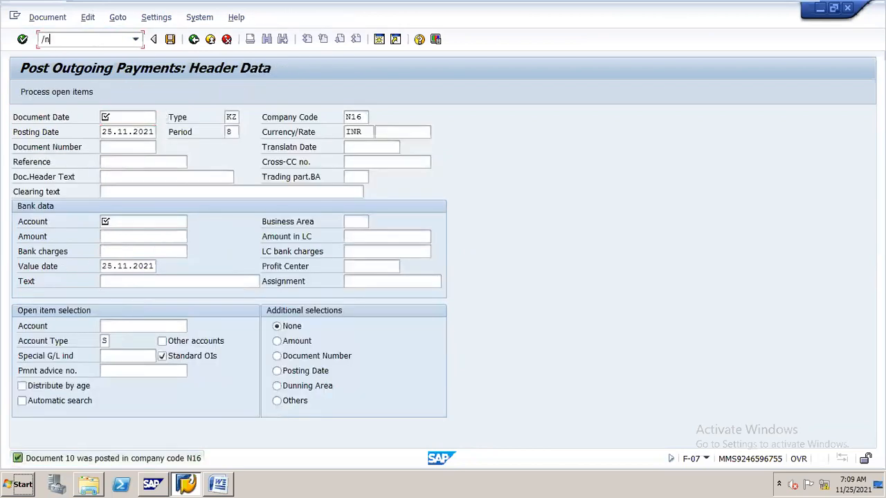
type("fagll03")
key("Return")
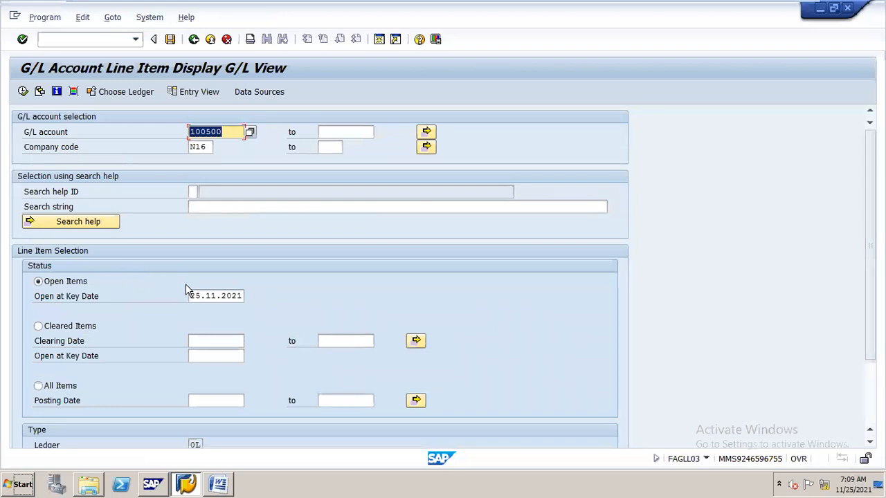
left_click_drag(192, 296, 273, 293)
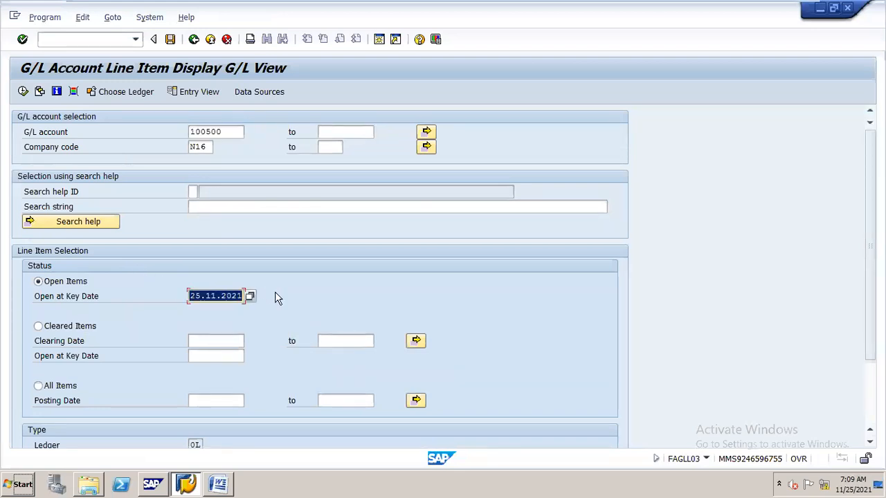
type("01.08.202")
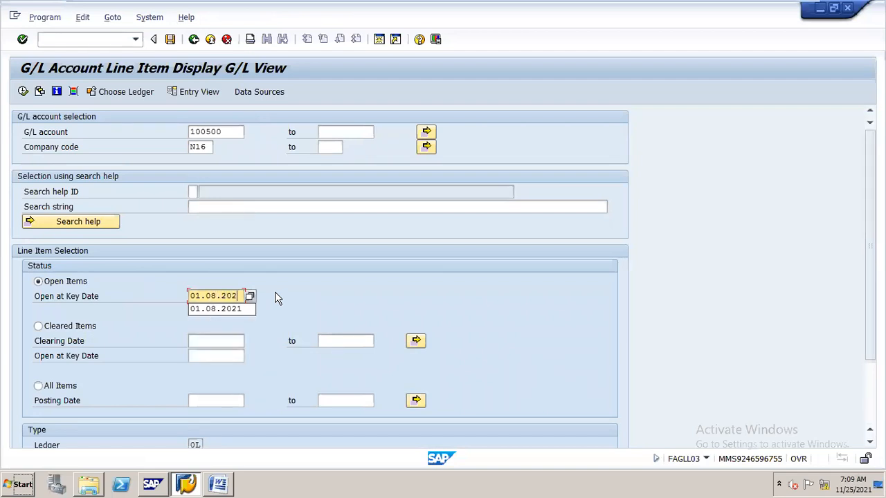
type("1")
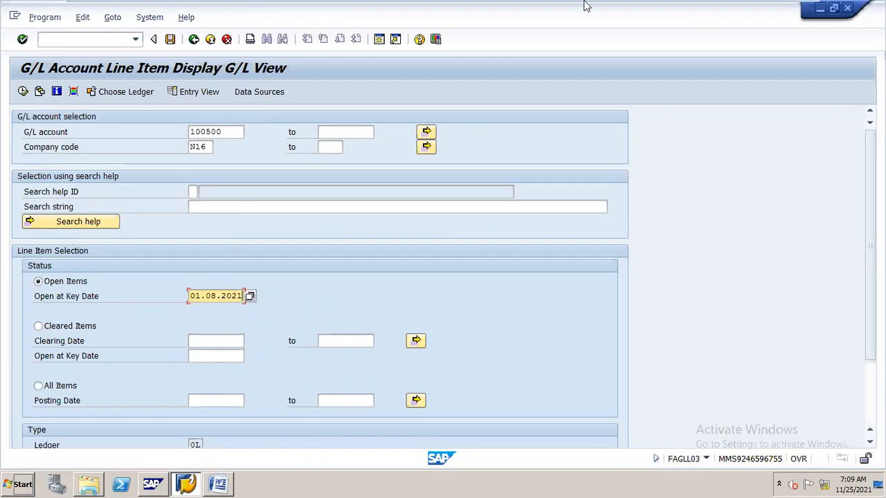
- Display the open line items of G/L account 100500 in company code N16
mouse_move(586, 2)
left_click(770, 10)
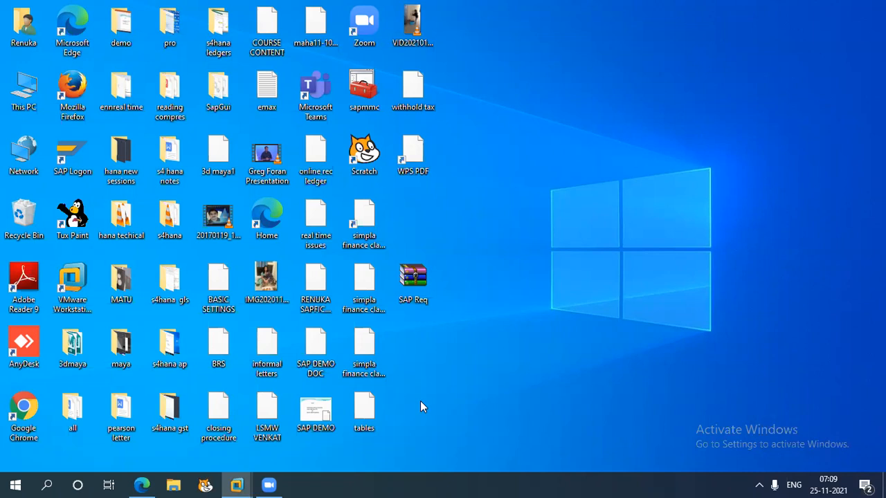
mouse_move(237, 484)
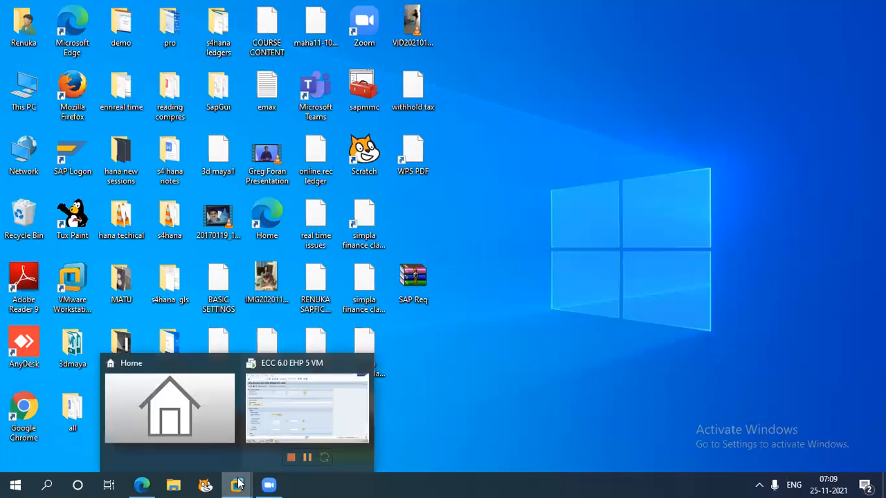
left_click(286, 423)
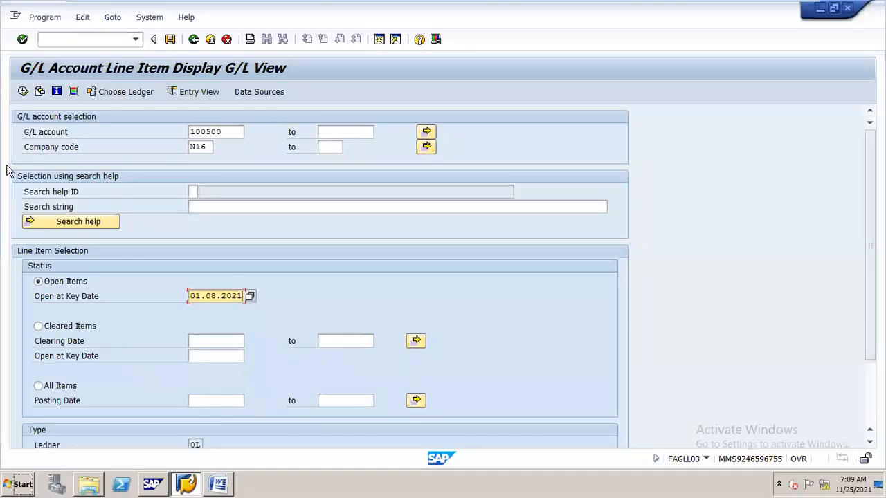
left_click(23, 92)
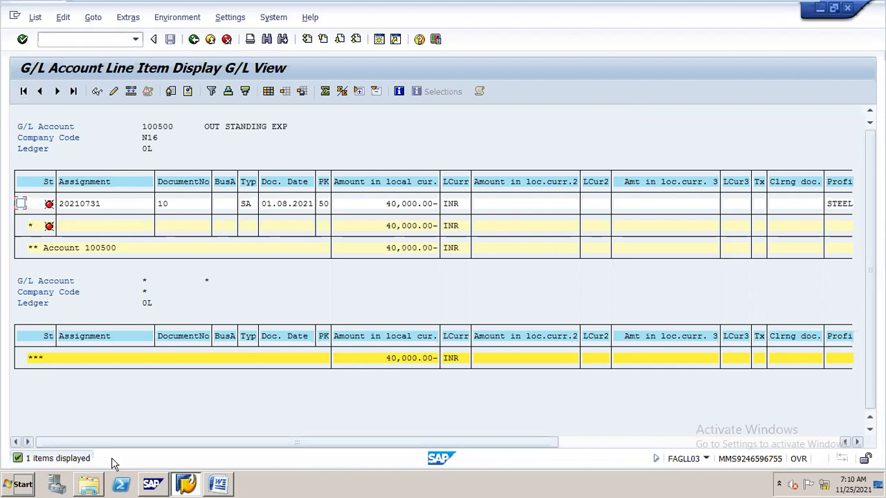
- Compare the residual clearing line items with the partial clearing screenshot in the "month ending provisions" Word document
left_click(218, 472)
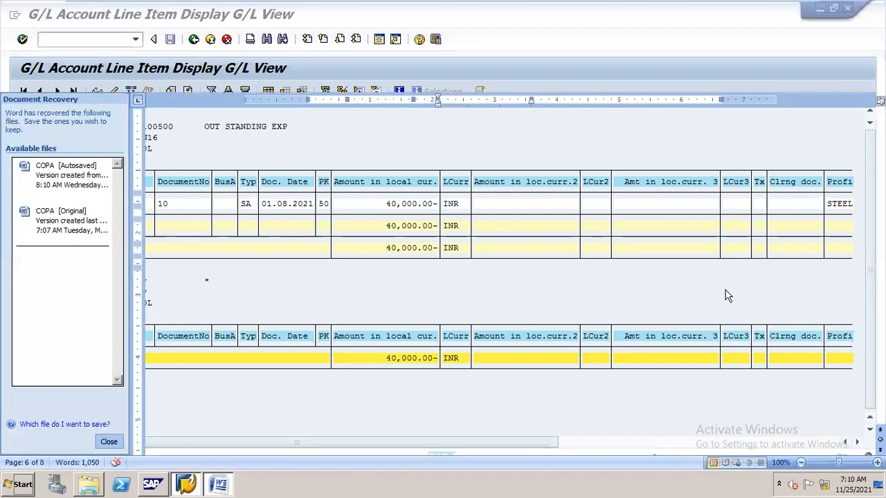
left_click_drag(881, 314, 881, 346)
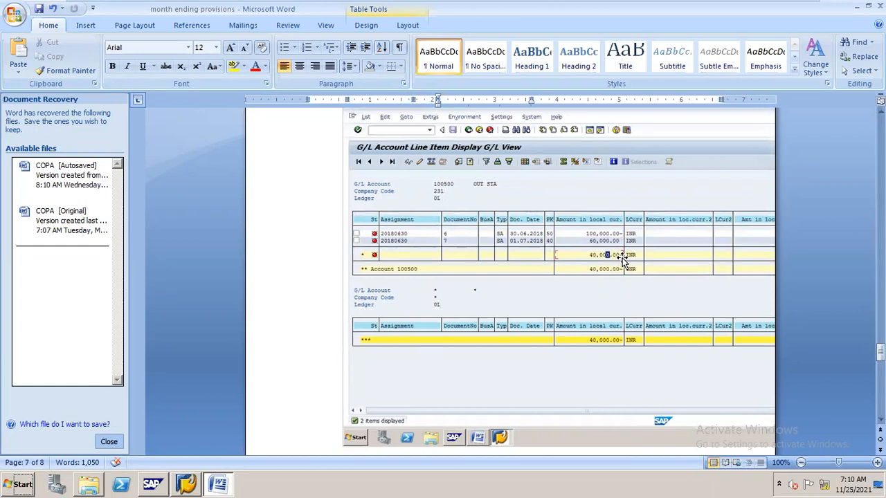
key("alt+Tab")
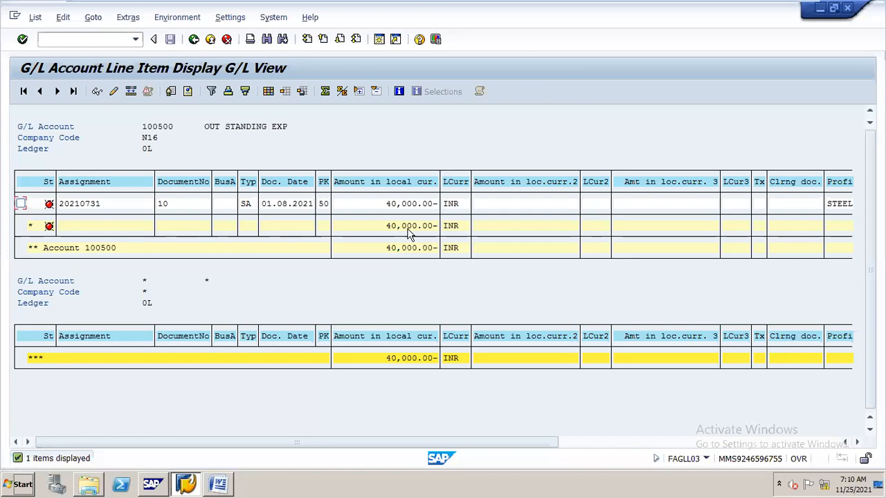
key("alt+Tab")
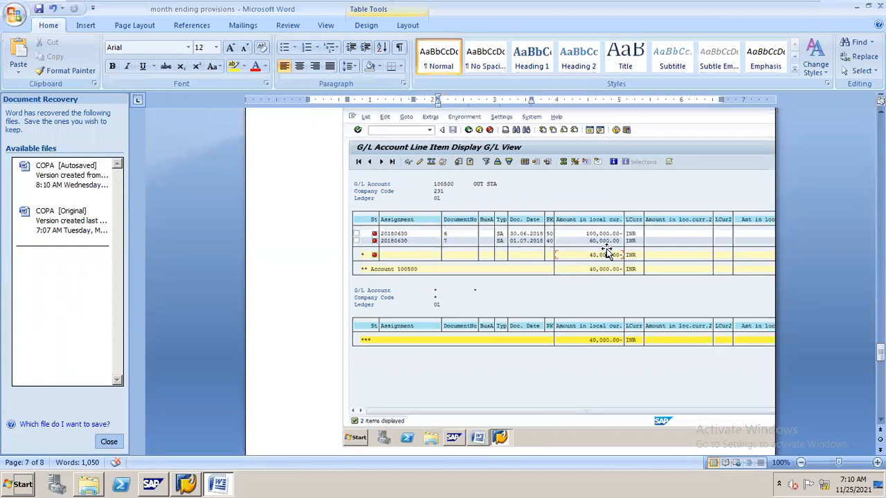
key("alt+Tab")
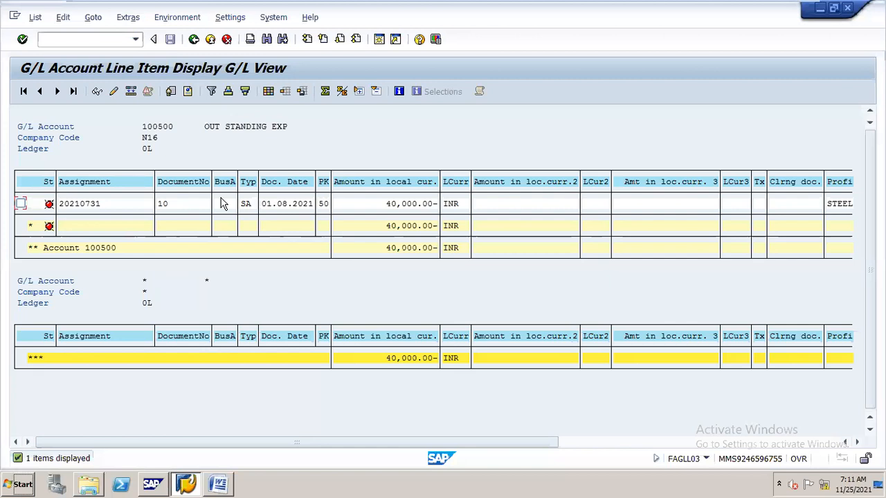
left_click(223, 477)
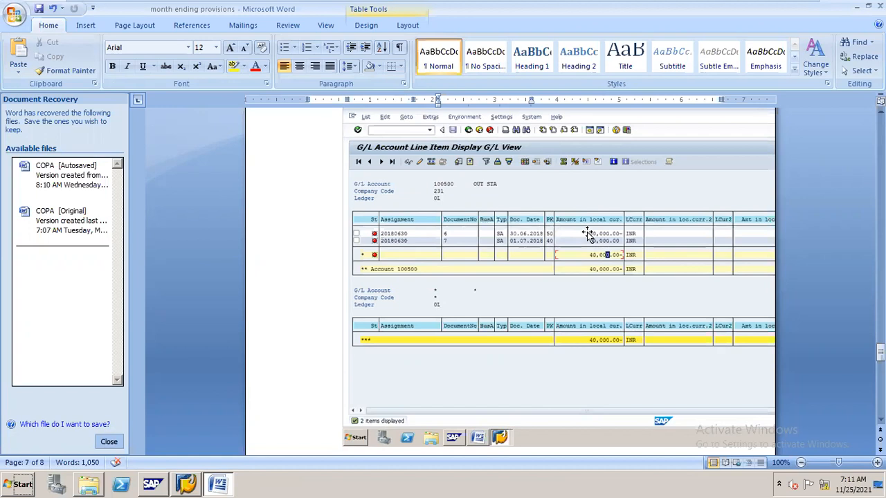
key("alt+Tab")
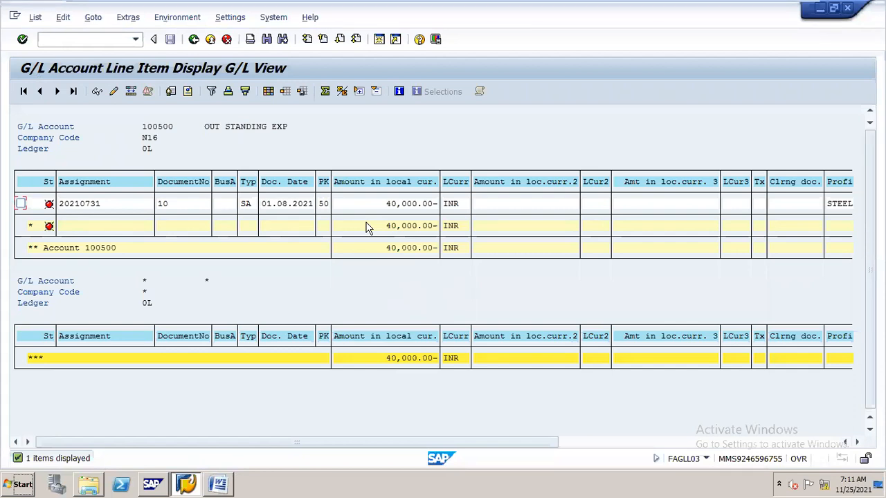
- Review the table of three open item management scenarios in the "month ending provisions" Word document
left_click(222, 481)
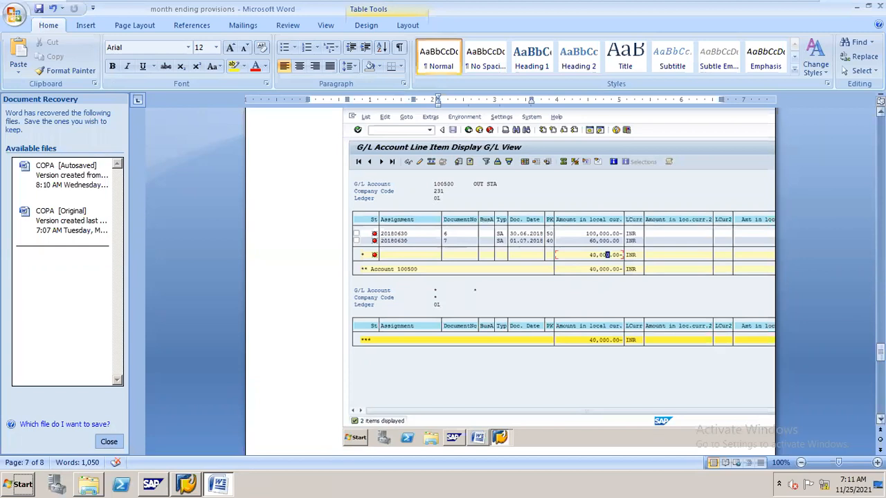
left_click_drag(880, 353, 881, 316)
left_click(467, 305)
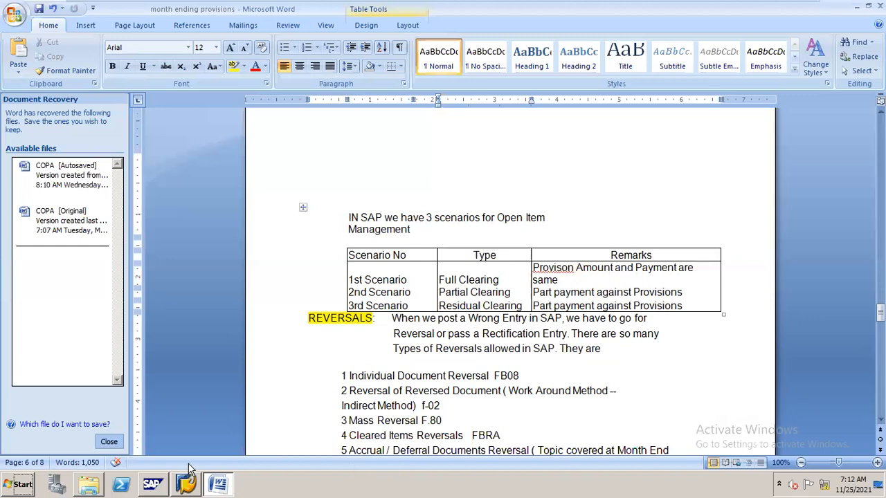
- Switch back to SAP and open transaction F-51 for posting with clearing
left_click(185, 484)
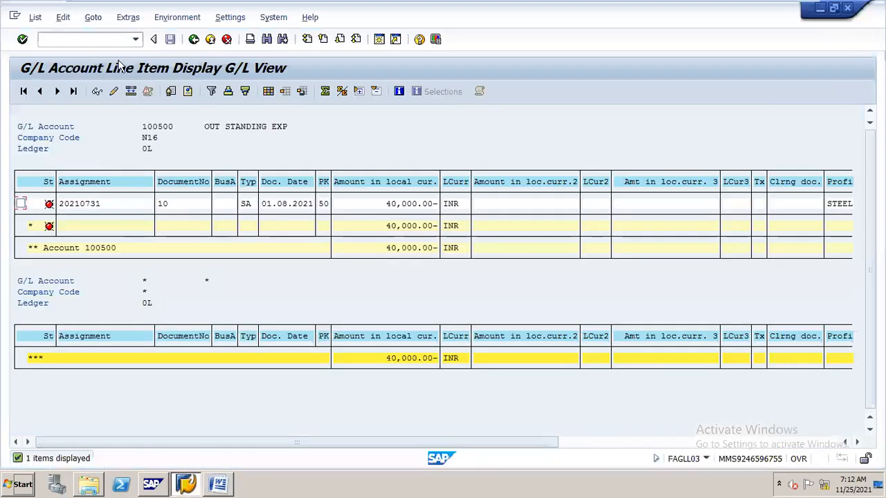
left_click(119, 39)
type("/nf-51")
key("Return")
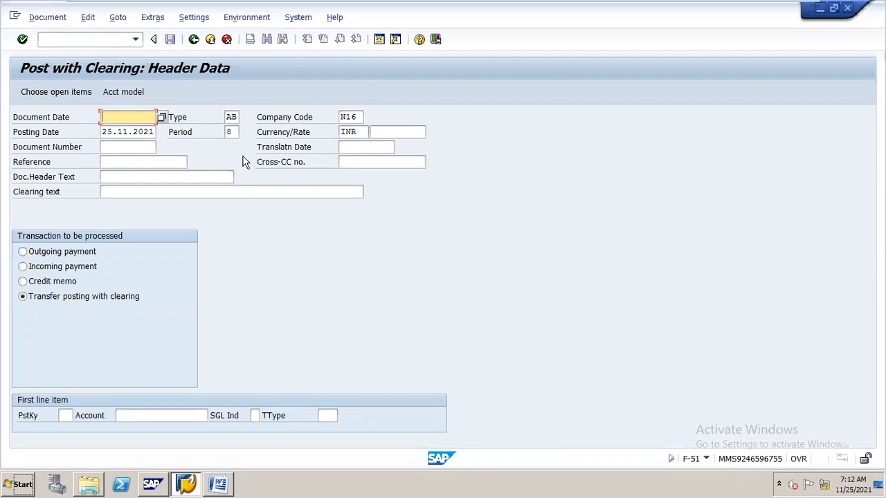
left_click(115, 39)
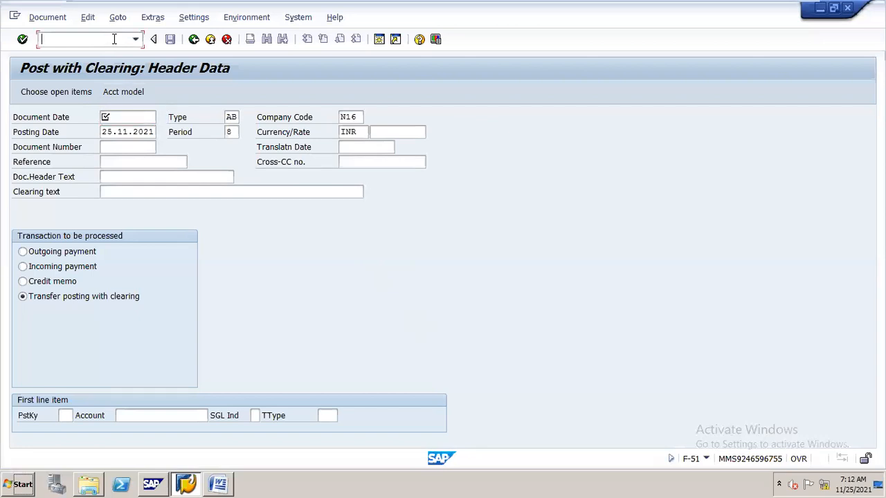
type("f-")
type("51")
key("Return")
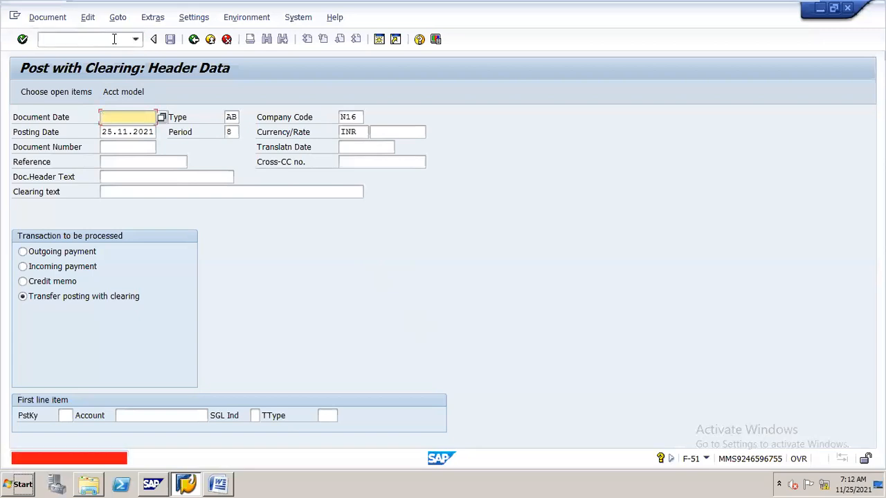
- Open transaction F-02 to view the header data screen for G/L account posting
left_click(105, 39)
type("/nf-02")
key("Return")
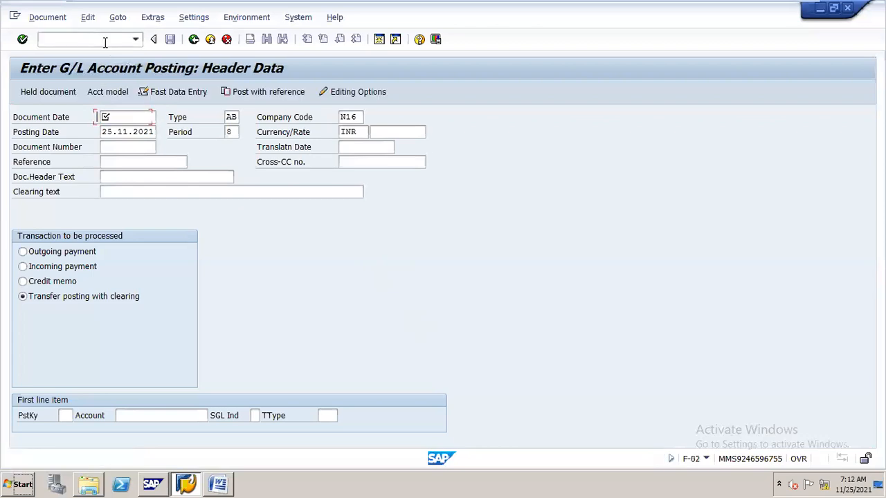
- Open transaction FB50 to view the G/L account document entry screen
left_click(105, 39)
type("/nfb50")
key("Return")
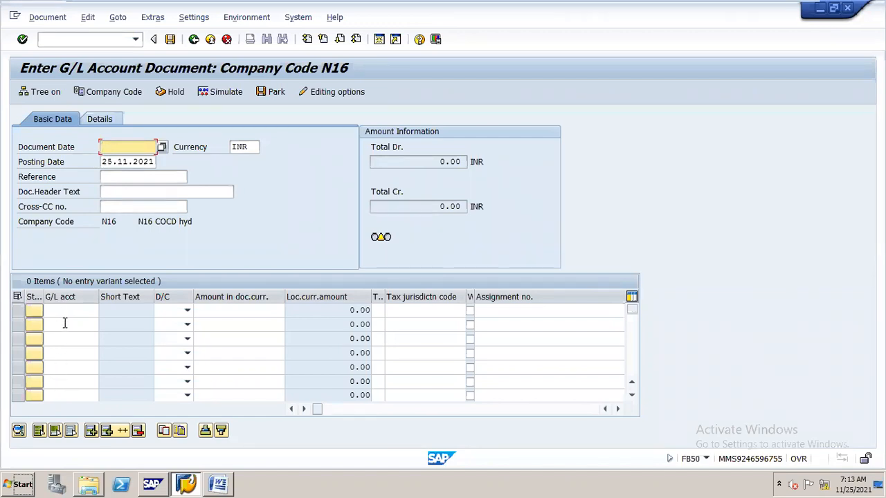
- Open transaction FB01L to view the general posting screen for a ledger group
left_click(105, 39)
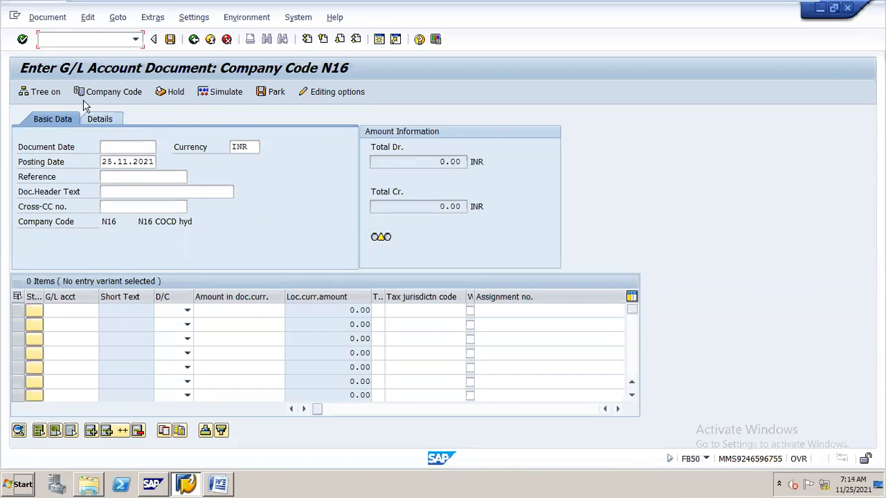
type("/nf")
type("b50")
key("Return")
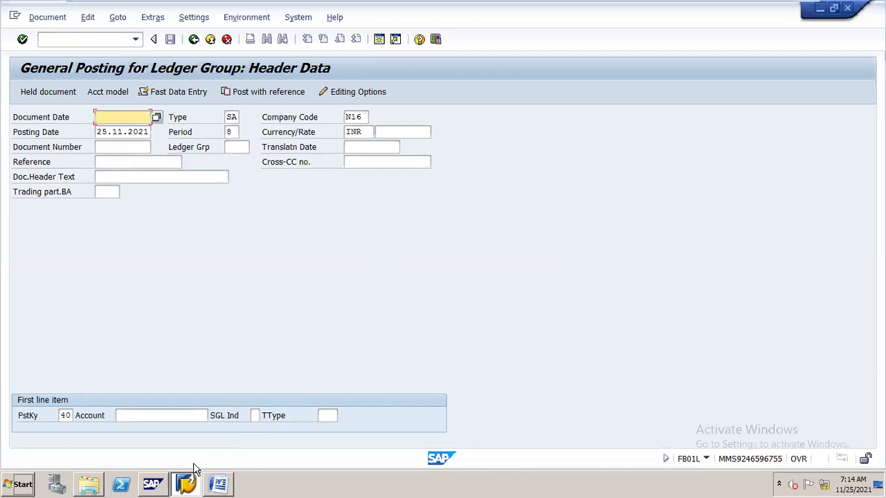
- Review the list of reversal types under REVERSALS in the "month ending provisions" Word document
key("alt+Tab")
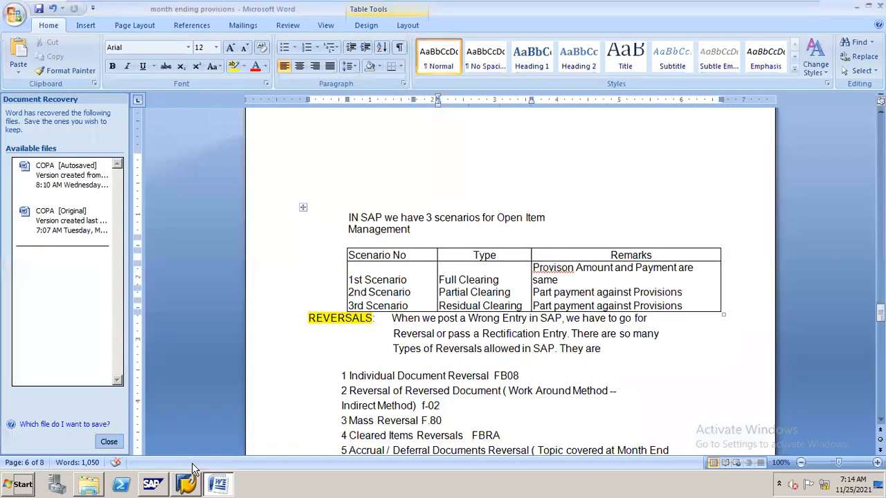
key("alt+Tab")
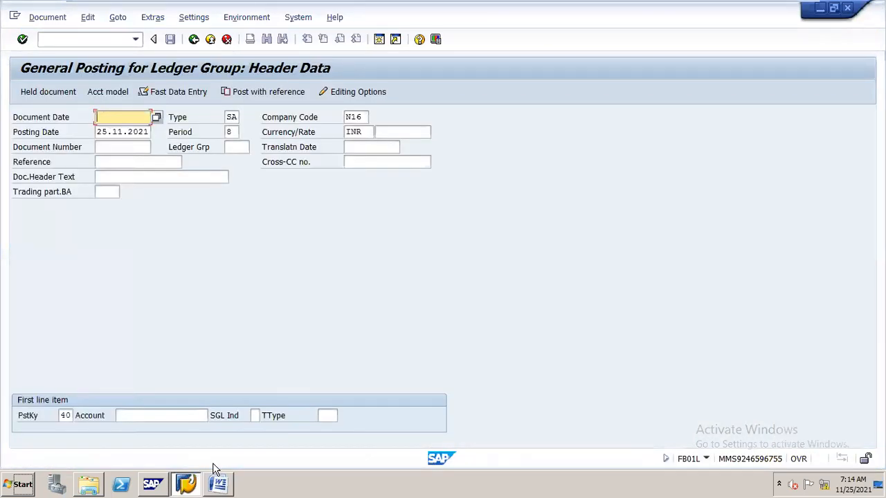
key("alt+Tab")
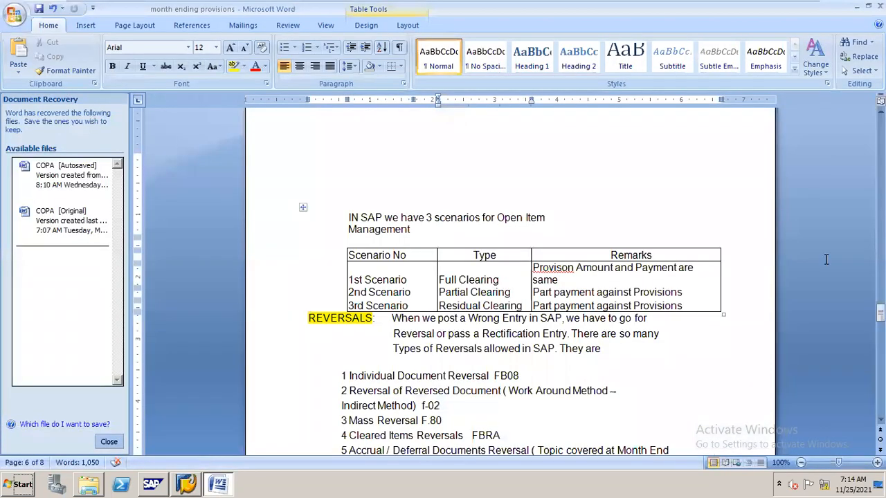
left_click_drag(881, 313, 880, 323)
left_click(467, 131)
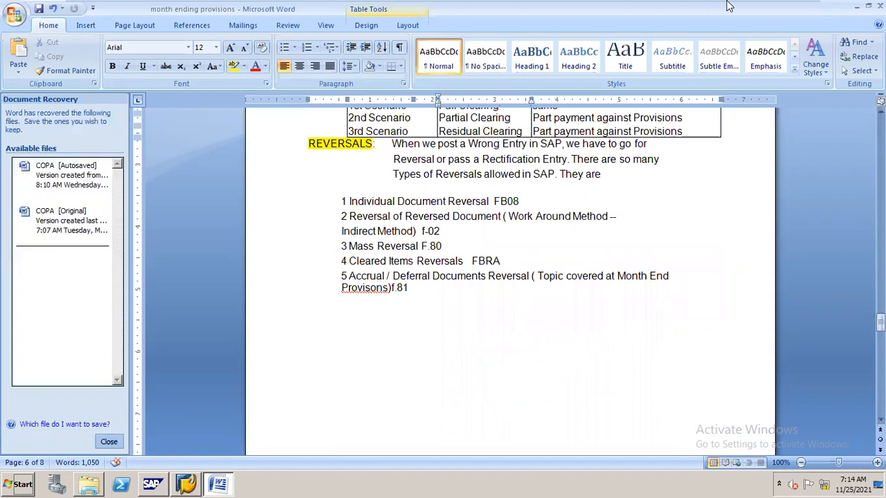
mouse_move(728, 3)
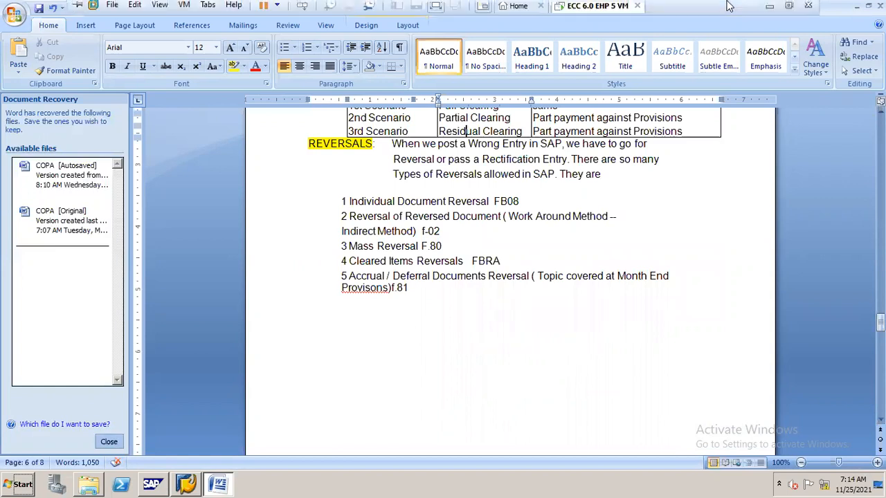
left_click(770, 11)
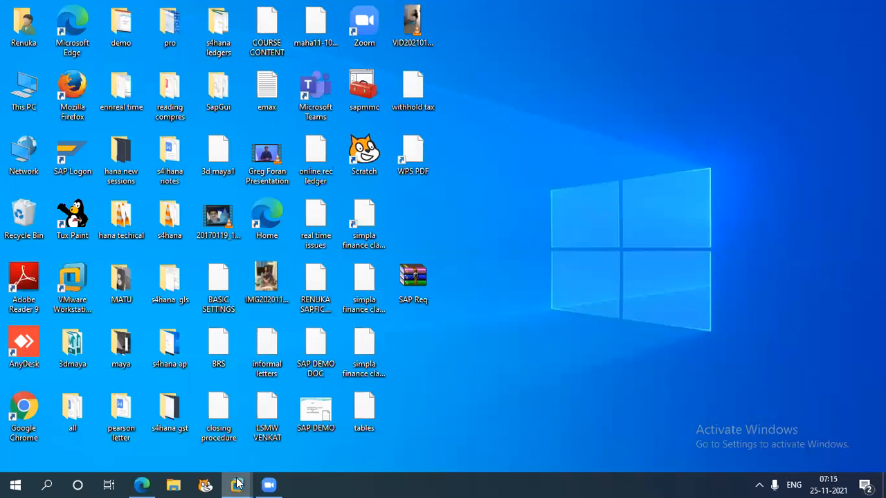
mouse_move(237, 485)
left_click(308, 411)
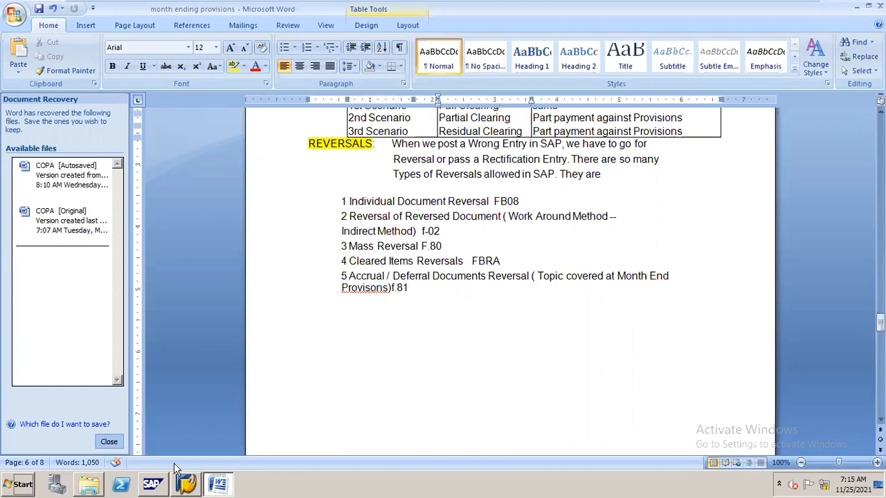
- Switch to SAP, start transaction FB03 and list the documents of type SA in company code N16
left_click(186, 484)
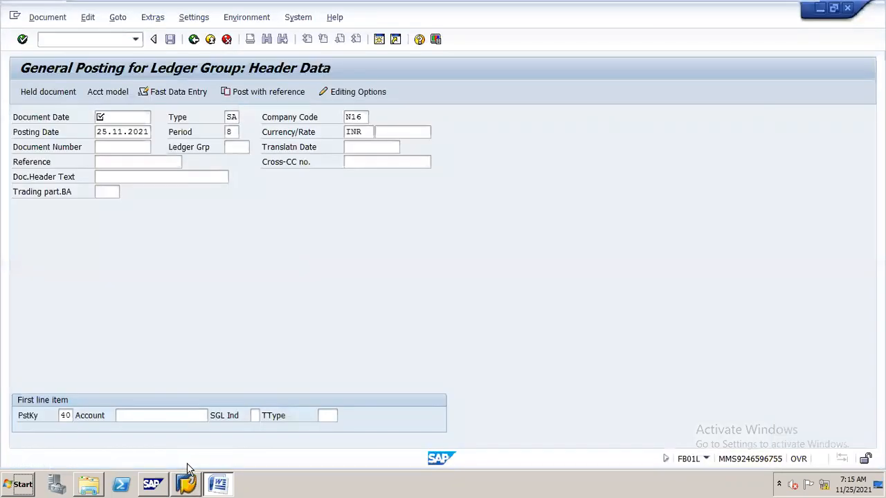
left_click(67, 39)
type("/nfb03")
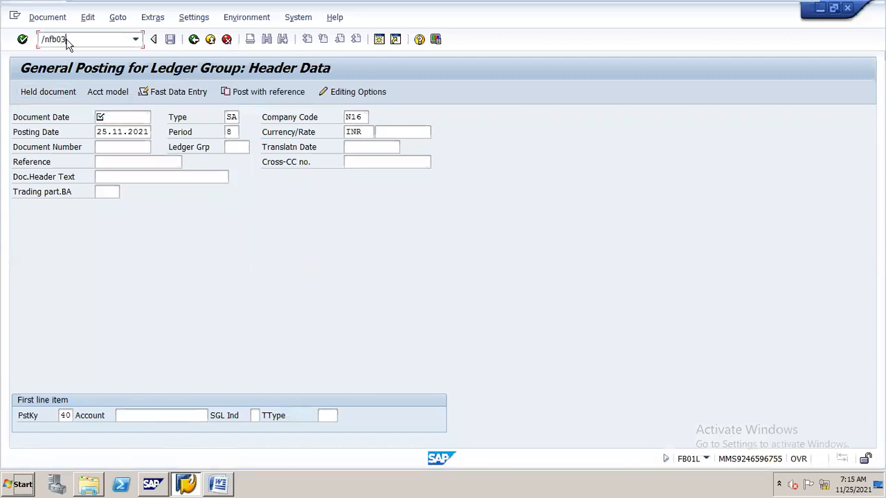
key("Return")
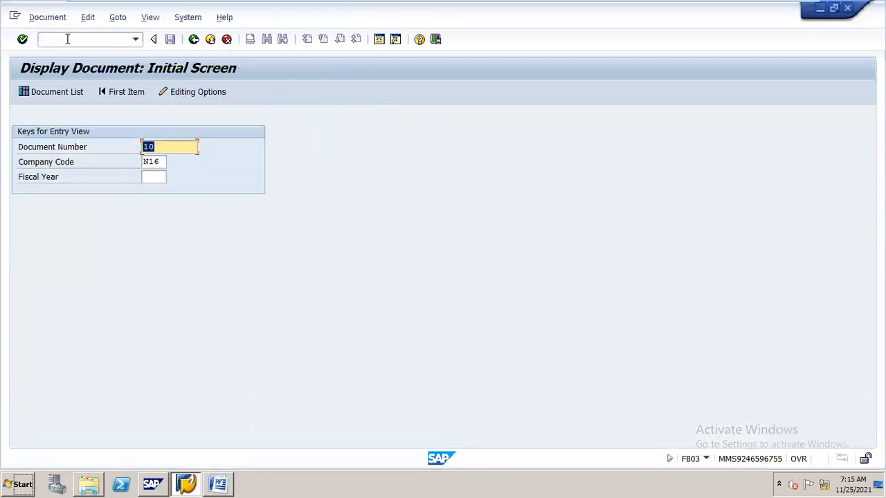
left_click(81, 94)
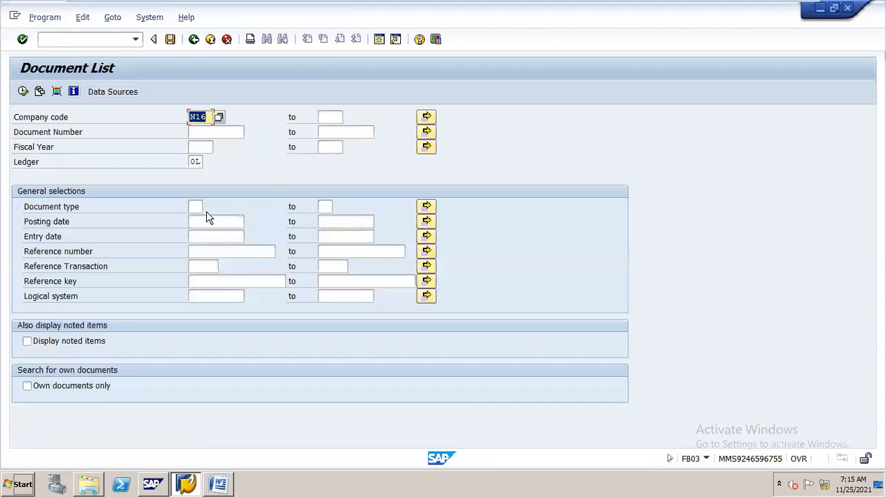
left_click(197, 207)
type("sa")
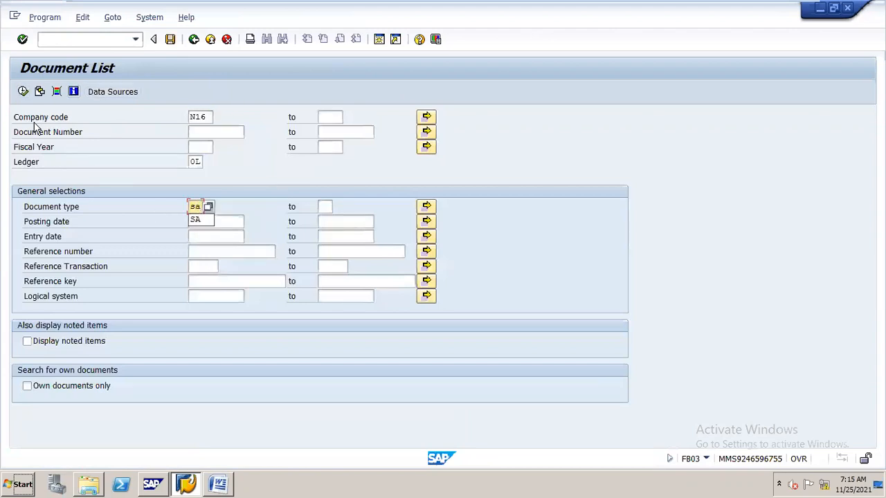
left_click(23, 93)
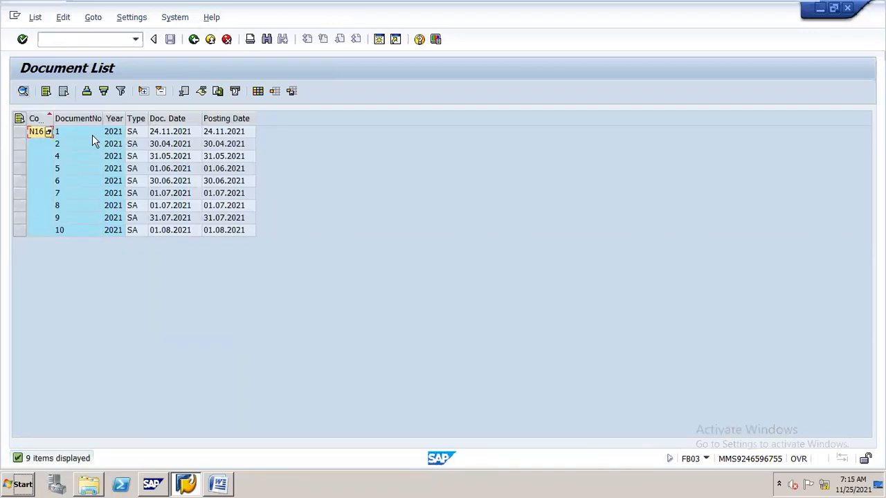
- Display document 1 from the list and examine its cash and equity share capital line items
double_click(89, 135)
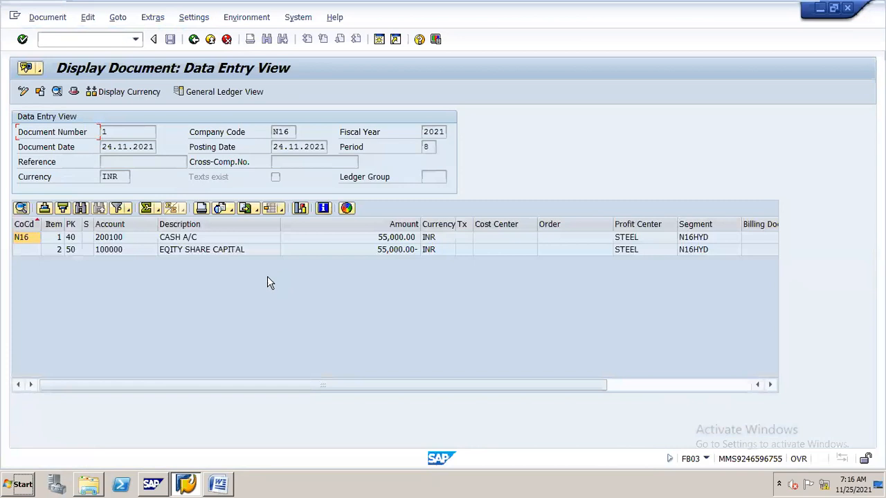
left_click(212, 252)
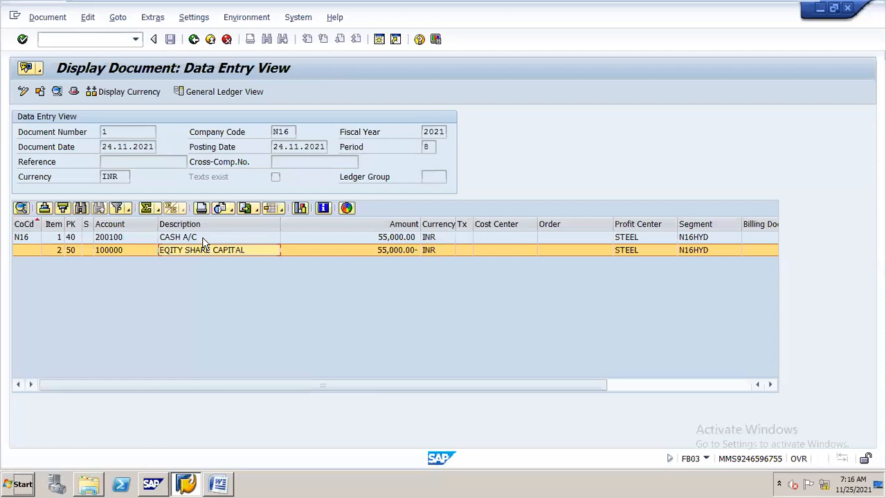
left_click(203, 241)
left_click(208, 250)
mouse_move(478, 2)
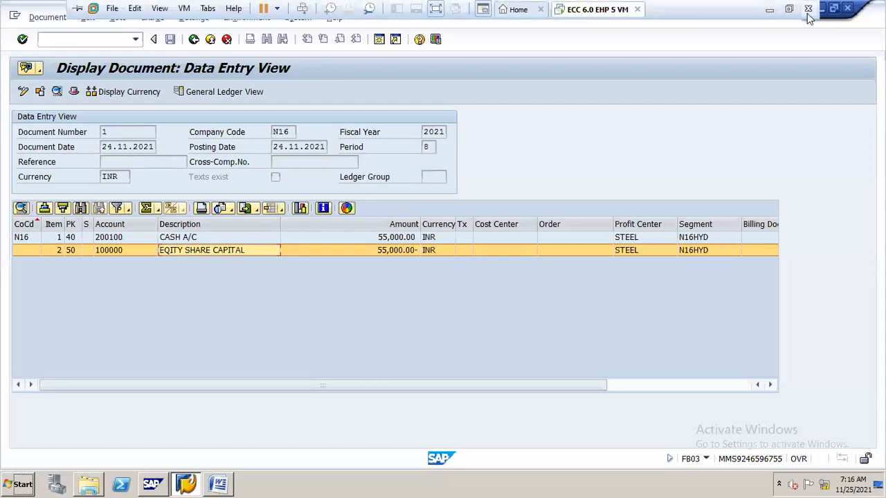
left_click(769, 9)
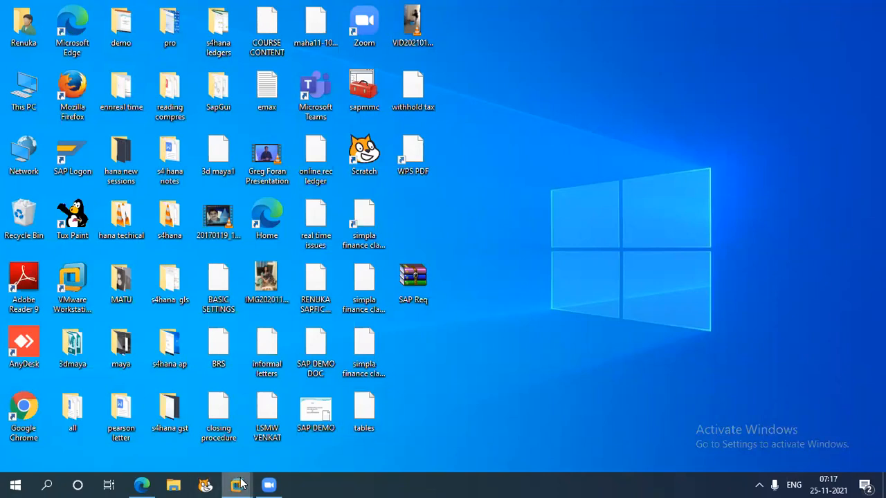
mouse_move(241, 484)
left_click(294, 421)
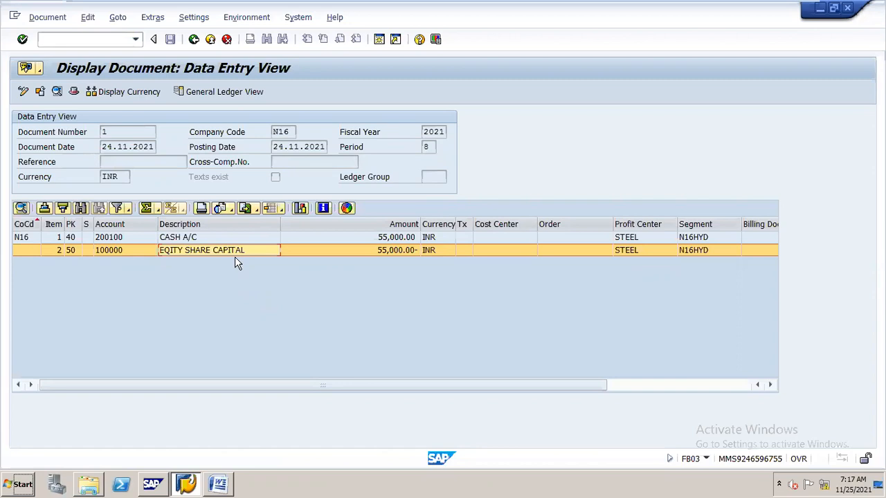
- Start transaction FB08 and enter document number 1 with reversal reason 01, Reversal in current period
left_click(77, 40)
type("/")
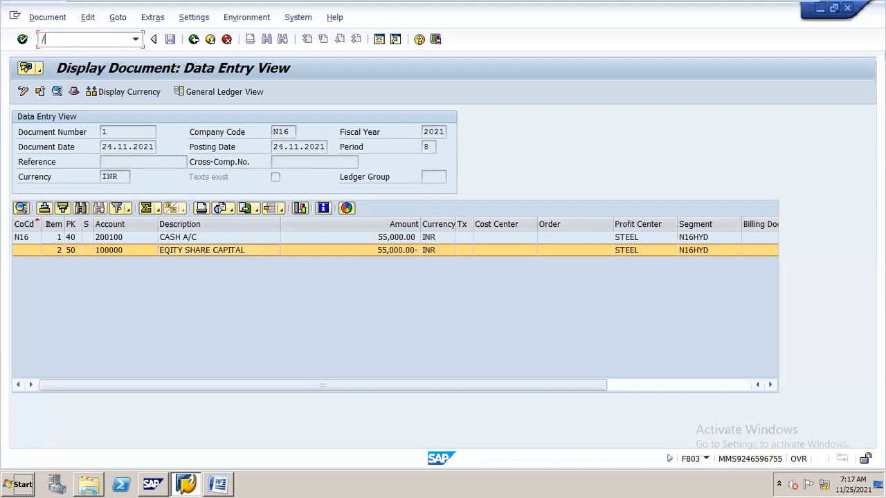
type("nfb08")
key("Return")
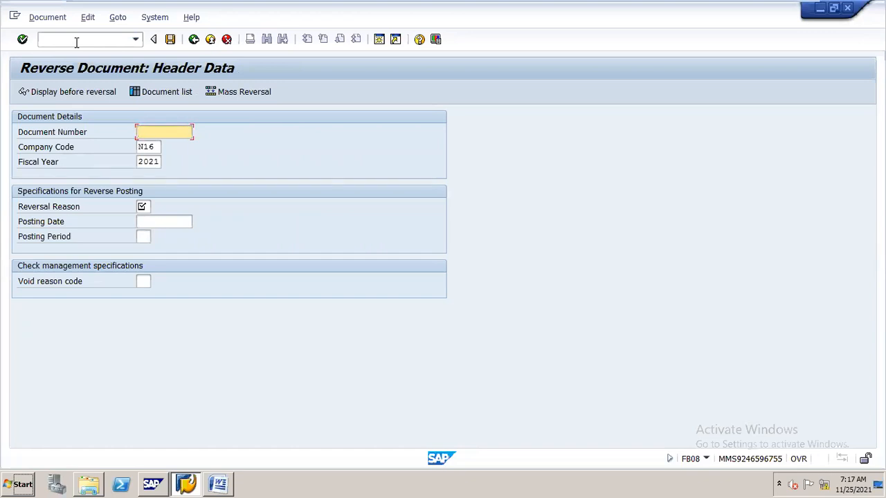
type("1")
key("Tab")
key("Tab")
key("Tab")
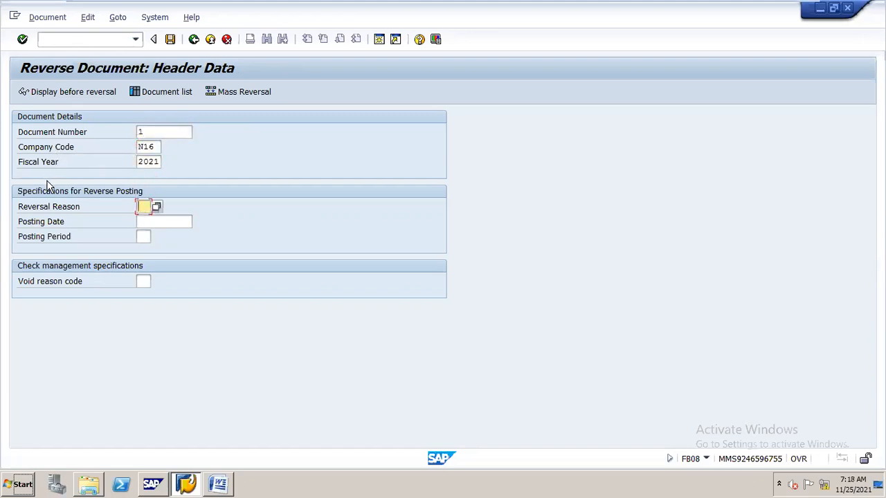
left_click(157, 209)
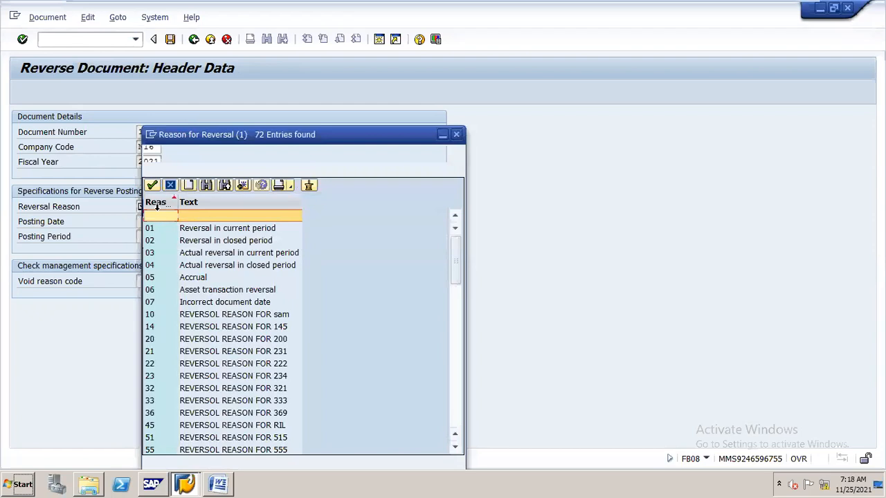
double_click(243, 229)
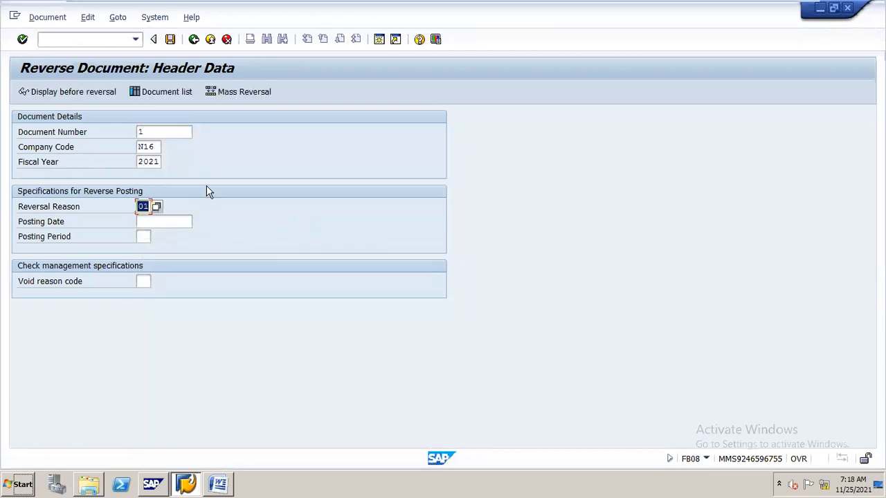
- Display document 1 before reversal, return to the header data and post the reversal
left_click(109, 97)
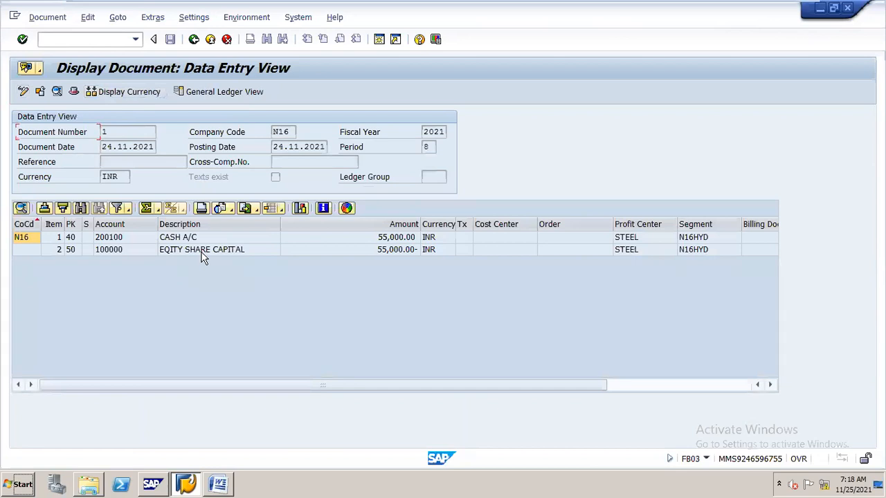
left_click(194, 39)
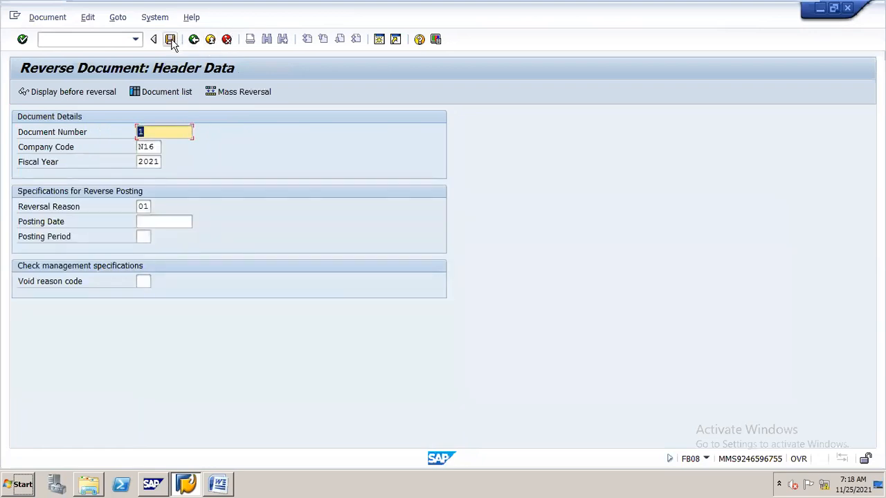
left_click(171, 39)
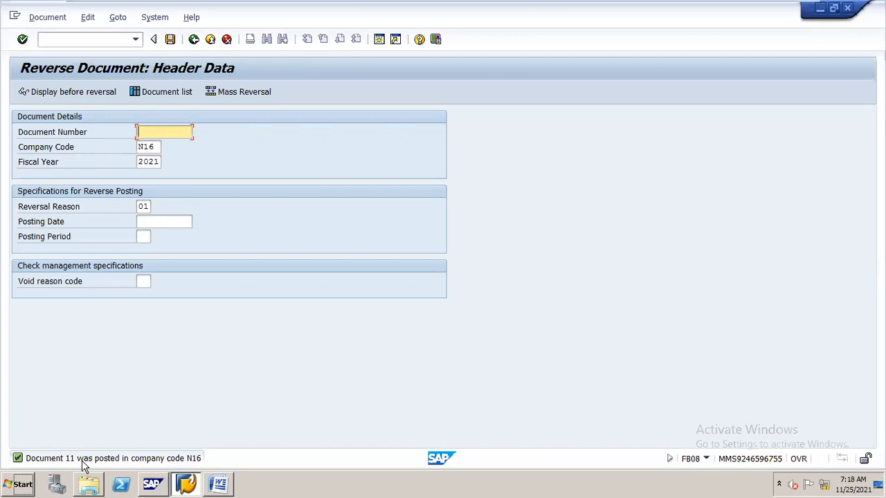
- Display the newly posted reversal document and examine its cash and equity share capital line items
left_click(52, 20)
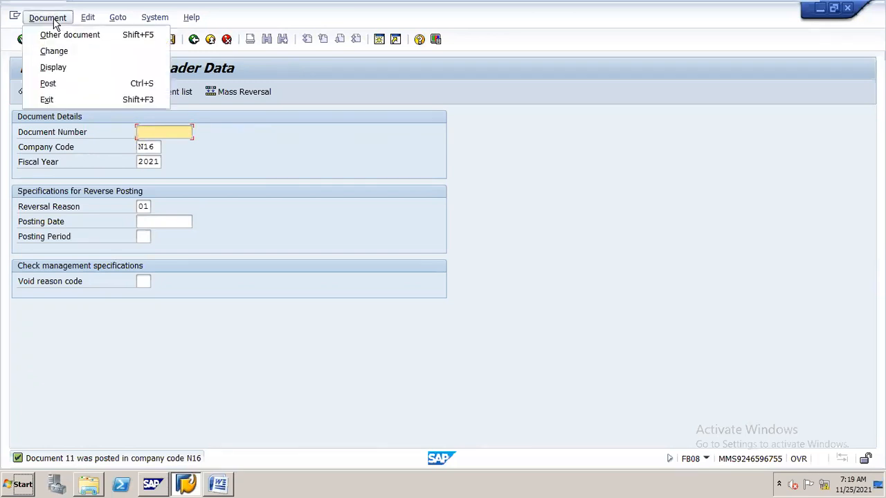
left_click(54, 67)
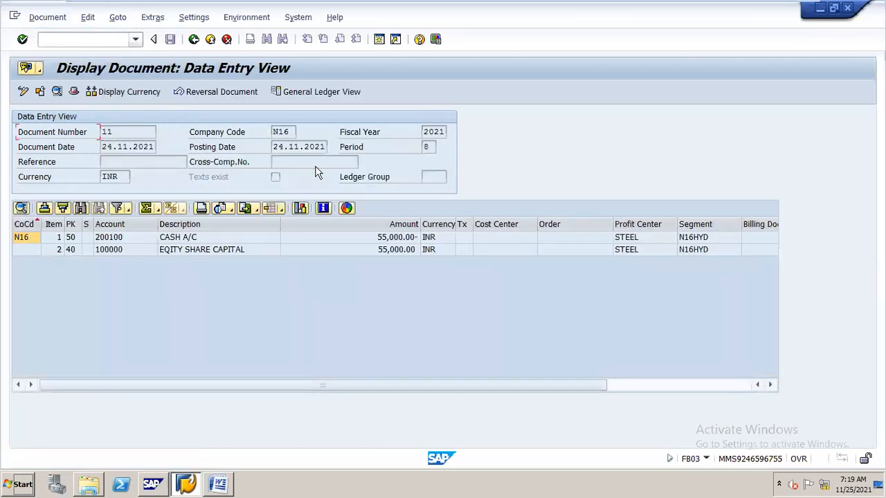
left_click(397, 250)
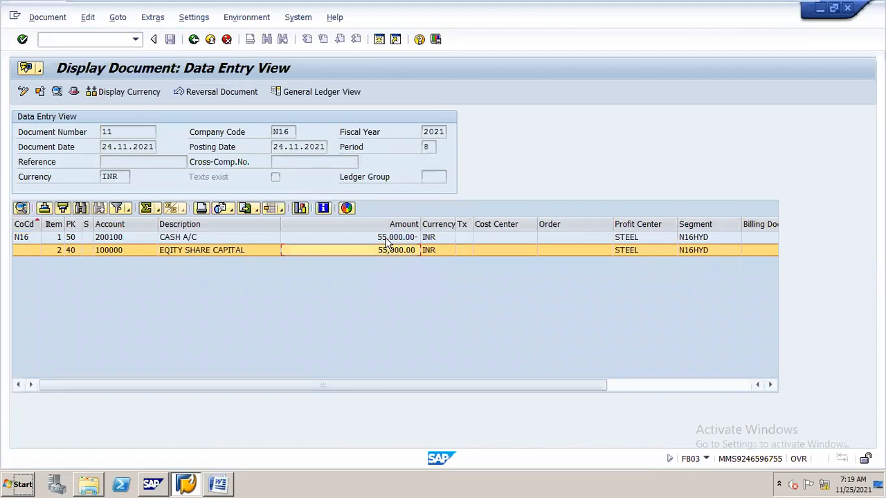
left_click(386, 238)
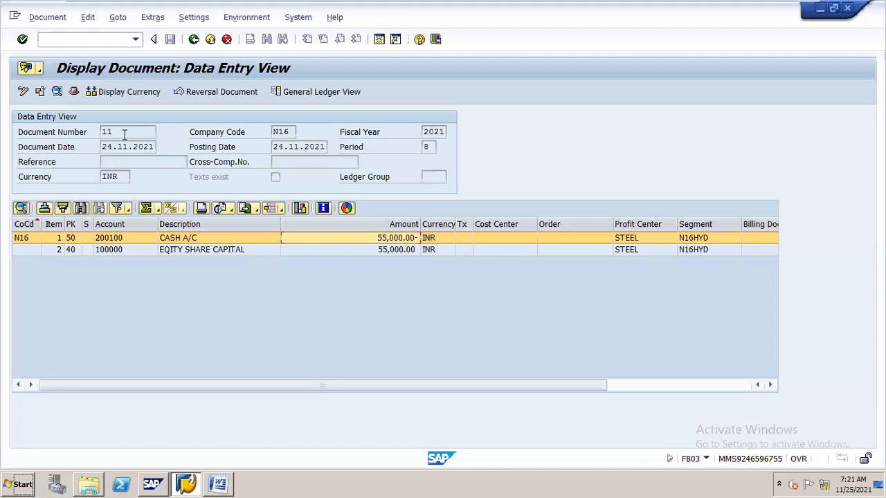
- Start transaction F-02 for a G/L account posting and enter document date 25.11.2021
left_click(114, 41)
type("/")
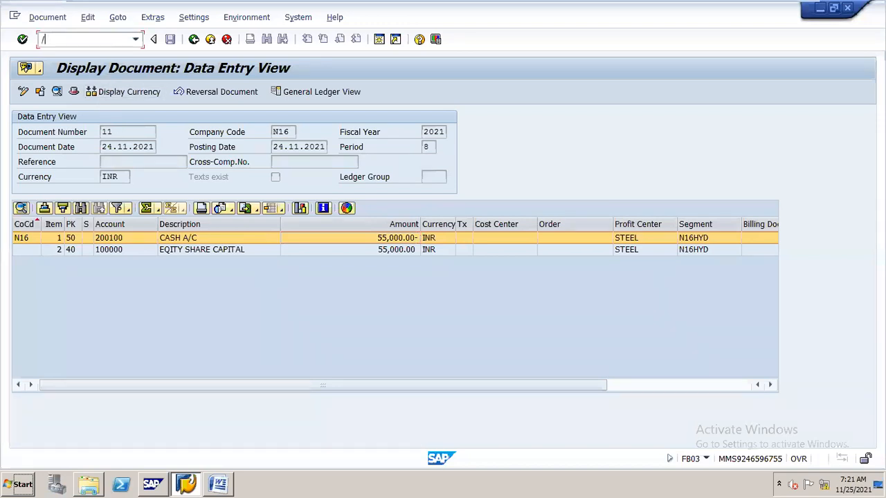
type("nf-02")
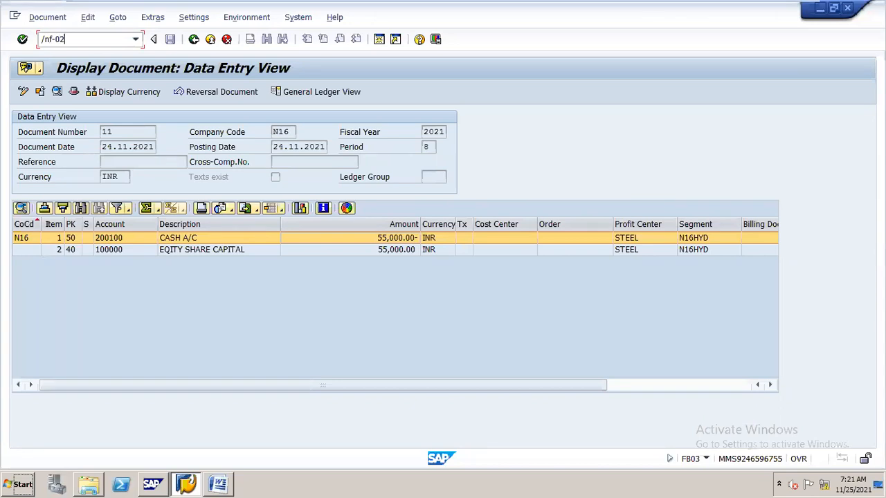
key("Return")
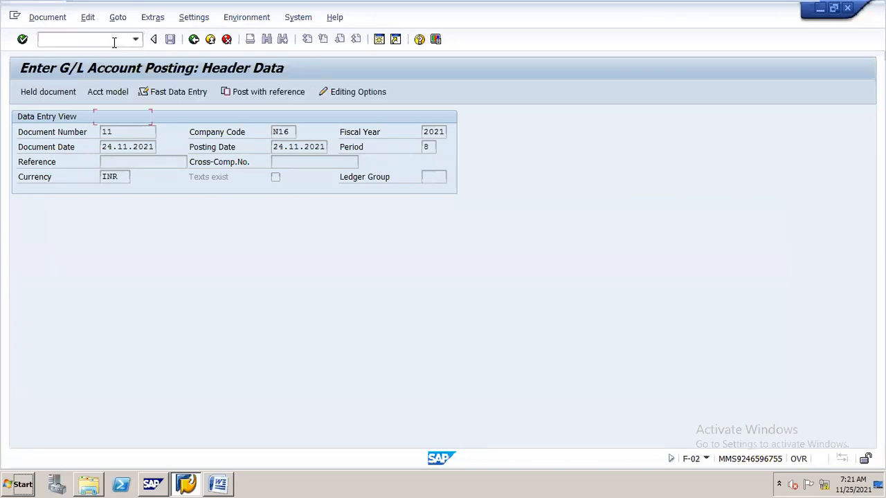
type("2")
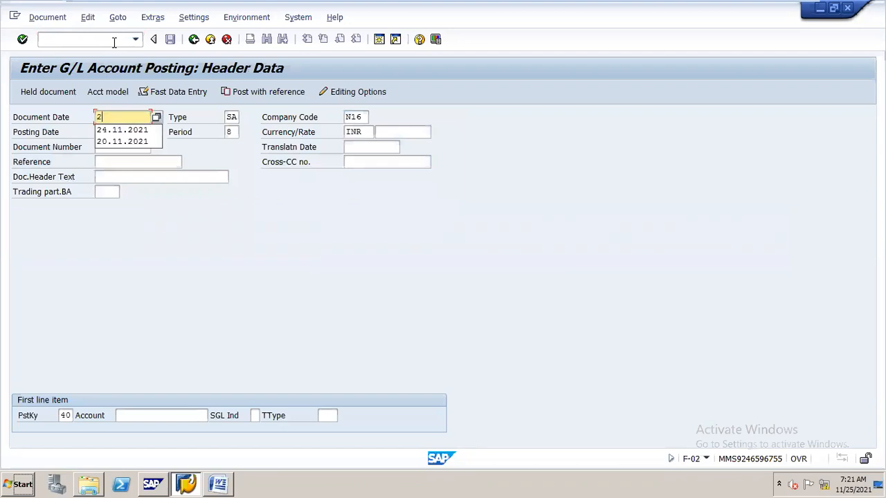
type("5.11.2021")
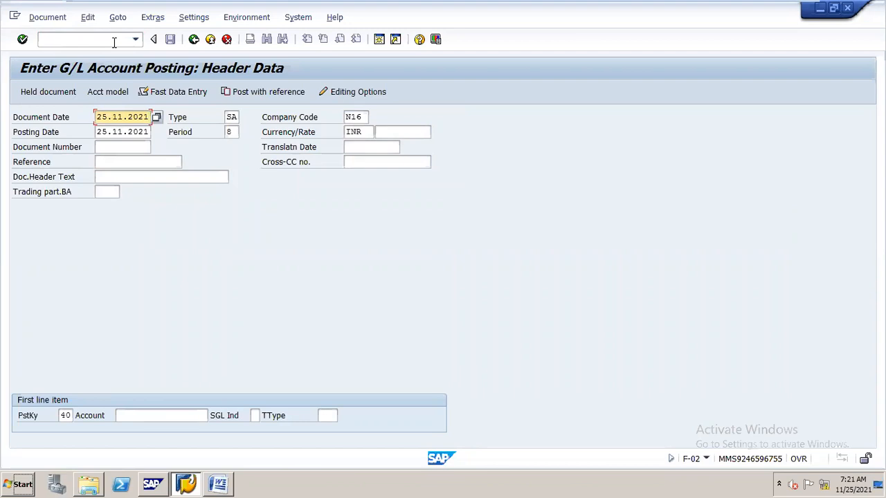
- Post with reference to document 11 in company code N16, enabling Display line items and Generate reverse posting
left_click(61, 18)
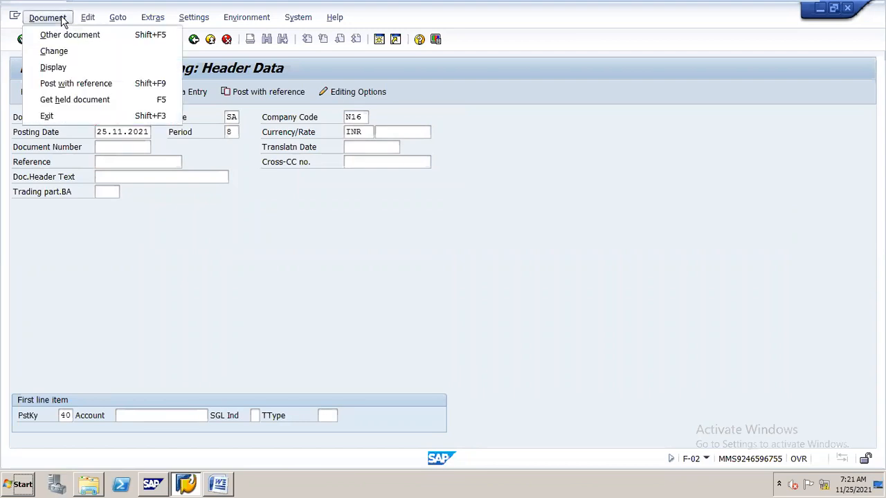
left_click(92, 83)
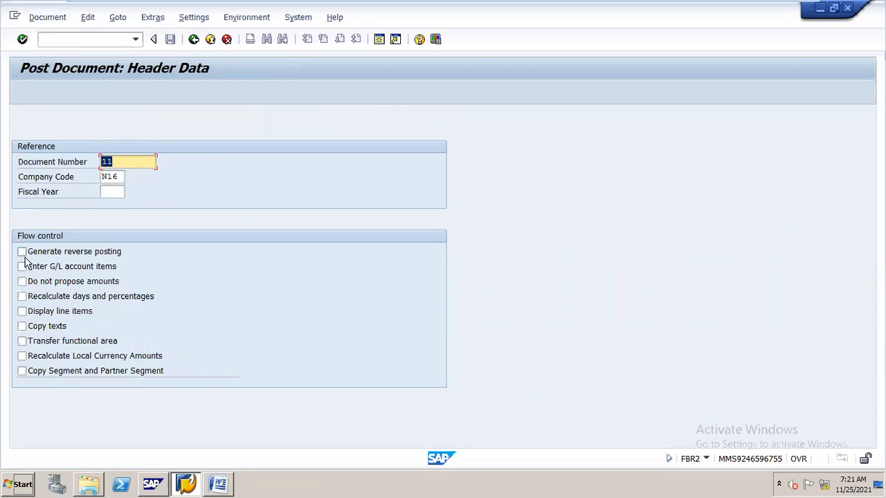
left_click(22, 311)
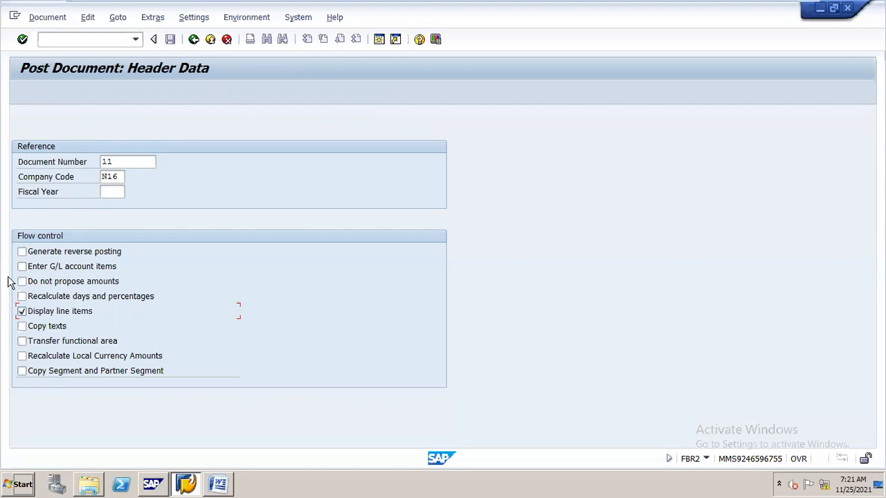
left_click(22, 253)
key("Return")
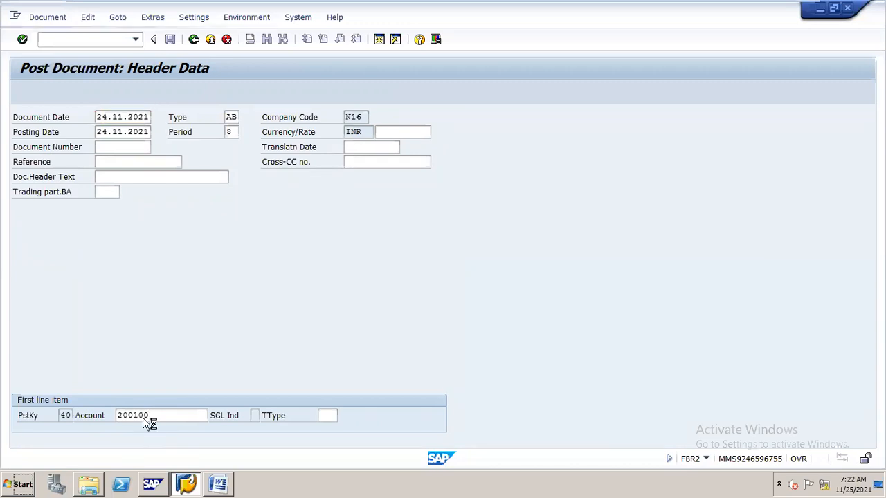
- Accept the proposed header, cash debit and equity share capital credit items, and post the document
key("Return")
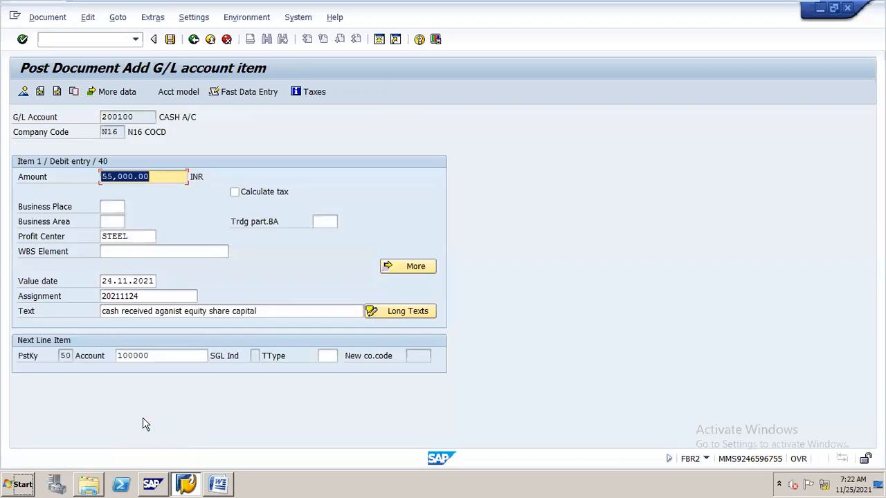
left_click(153, 355)
key("Return")
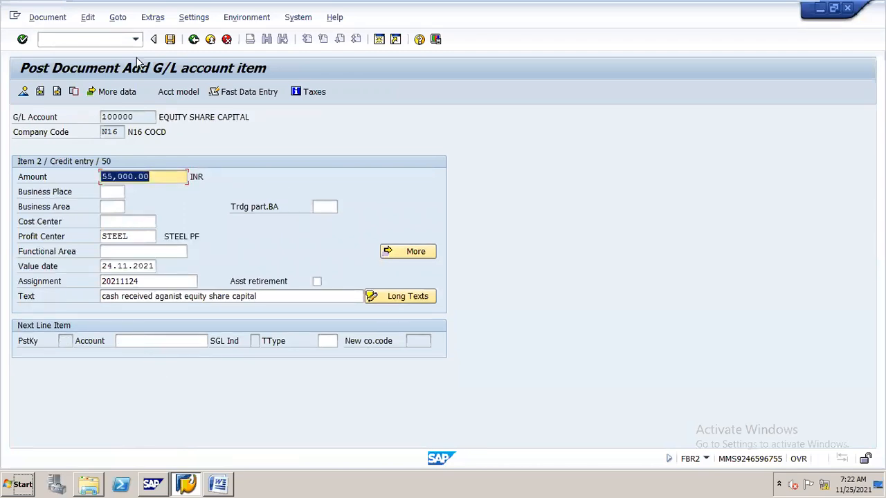
left_click(171, 41)
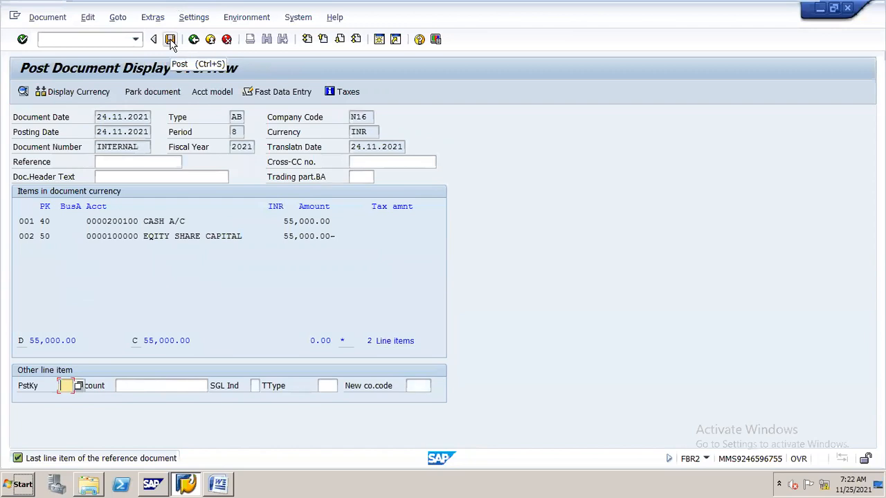
left_click(170, 40)
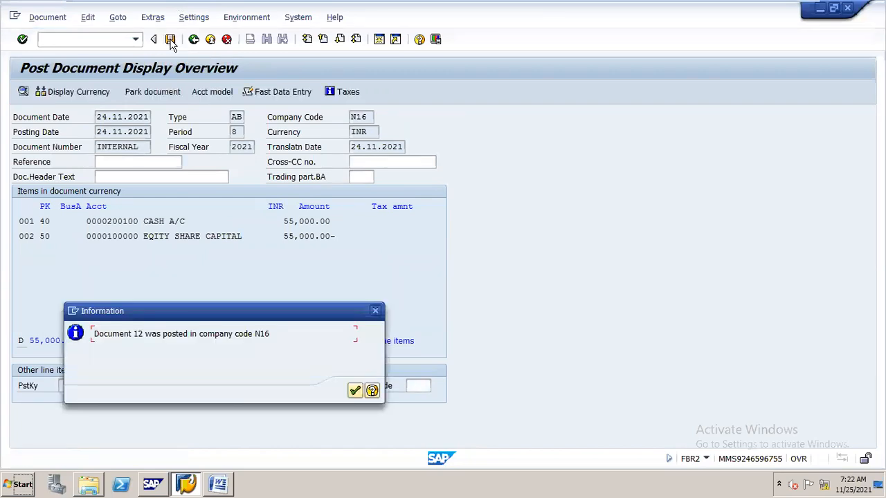
left_click(355, 392)
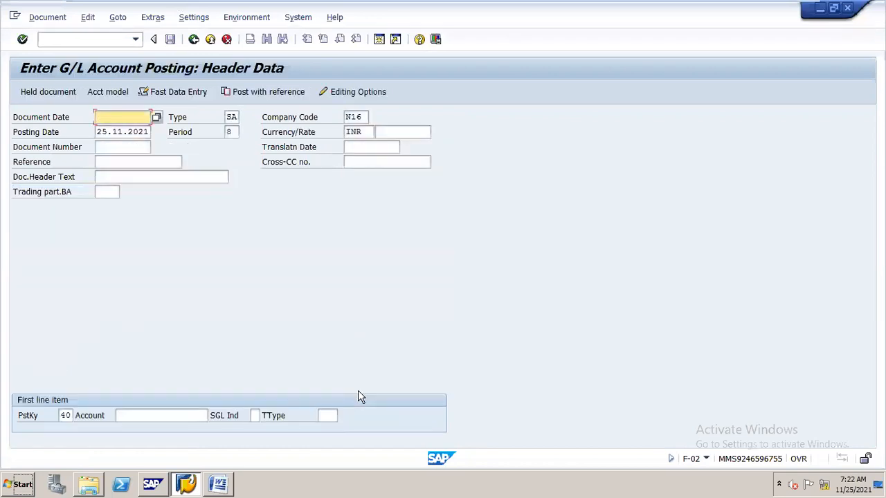
- Display the document just posted and check its cash and equity share capital line items
left_click(66, 18)
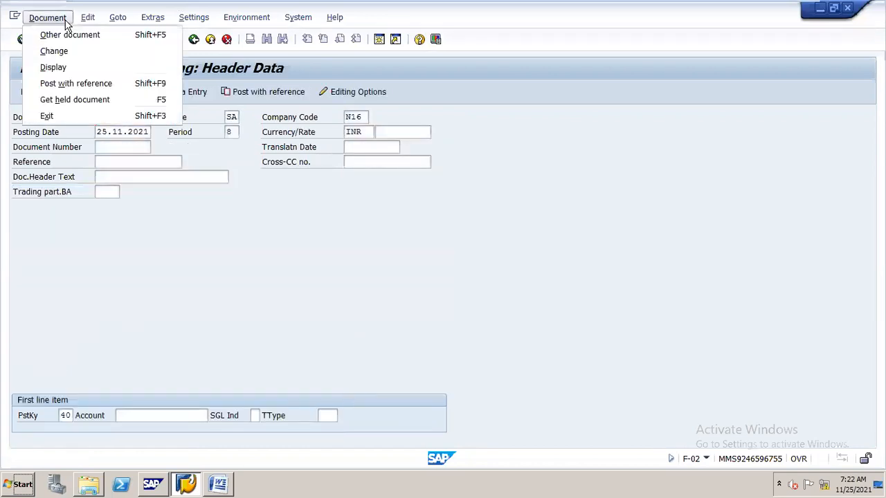
left_click(68, 67)
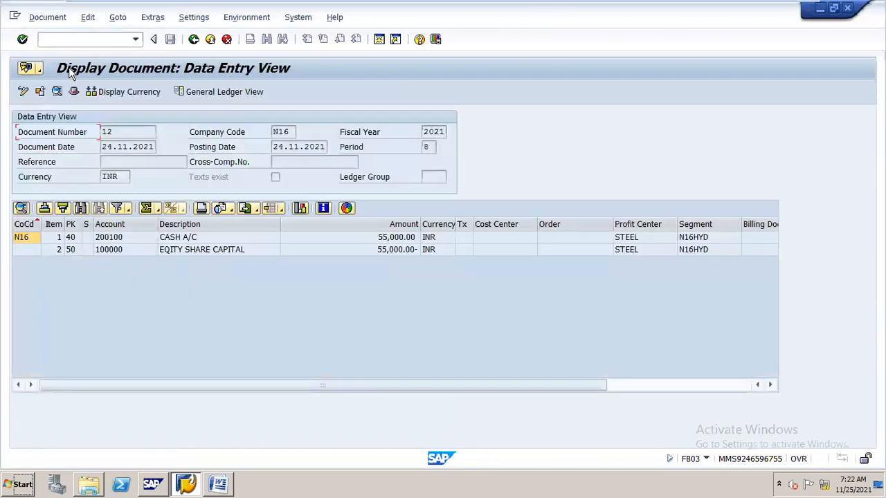
left_click(187, 239)
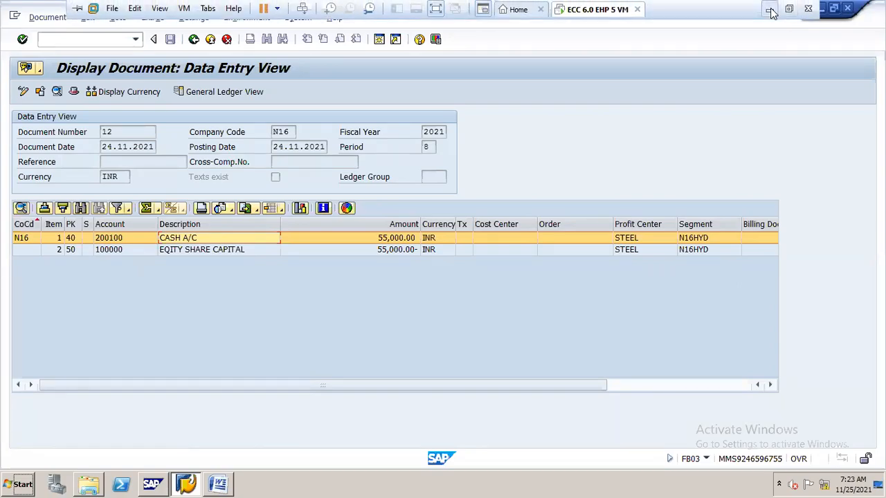
left_click(772, 5)
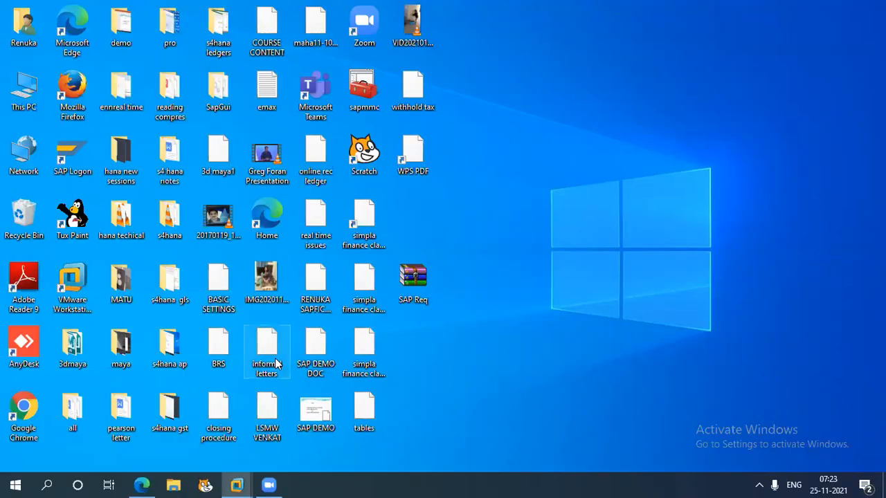
mouse_move(231, 483)
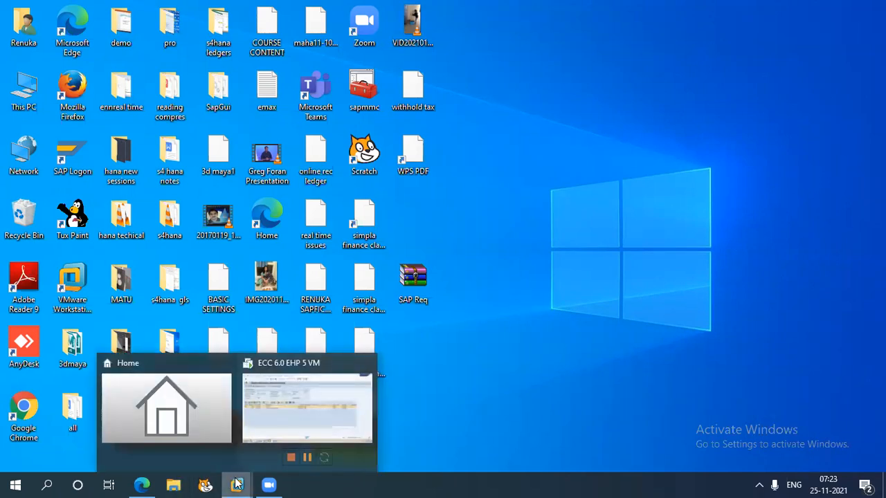
left_click(348, 398)
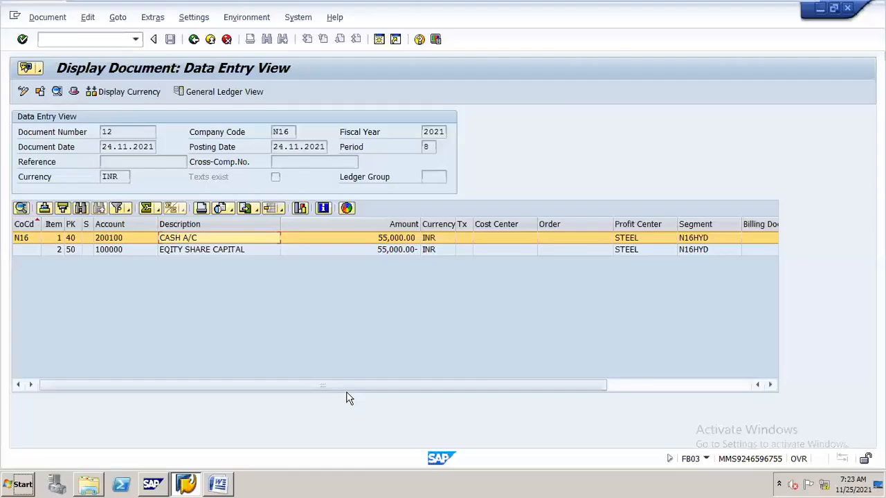
- Switch to the Word notes, review the mass, cleared items and accrual/deferral reversal types with their transaction codes, and minimize the virtual machine
left_click(218, 483)
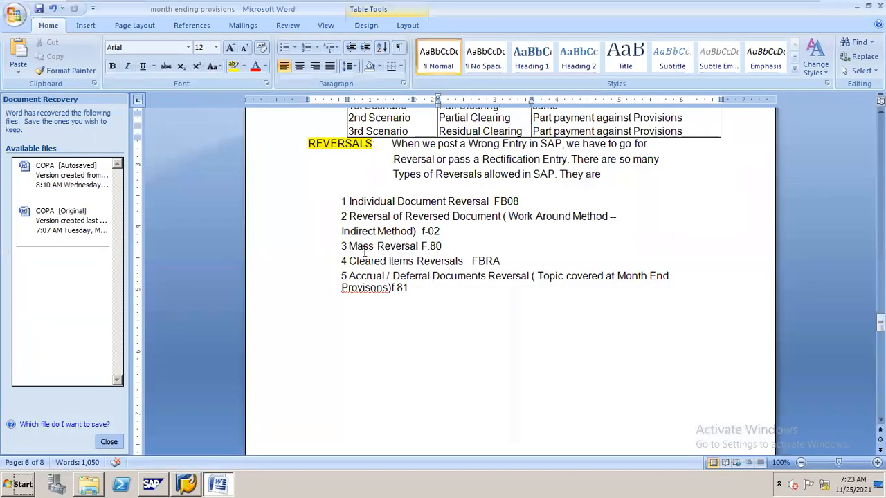
left_click_drag(348, 247, 443, 248)
left_click_drag(389, 262, 405, 285)
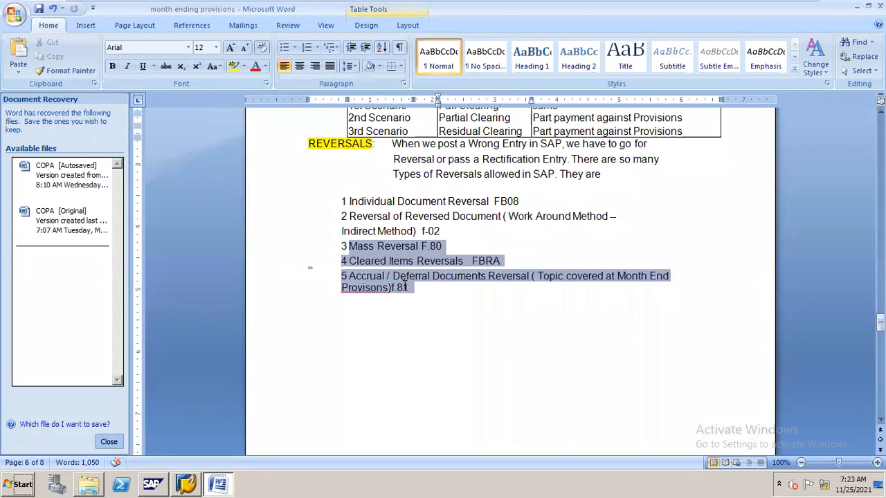
left_click(306, 155)
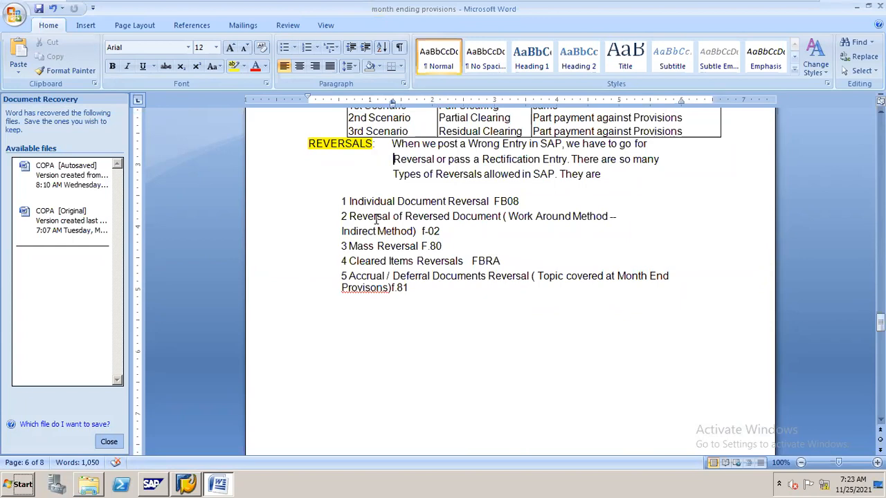
left_click(443, 230)
left_click_drag(347, 276, 379, 283)
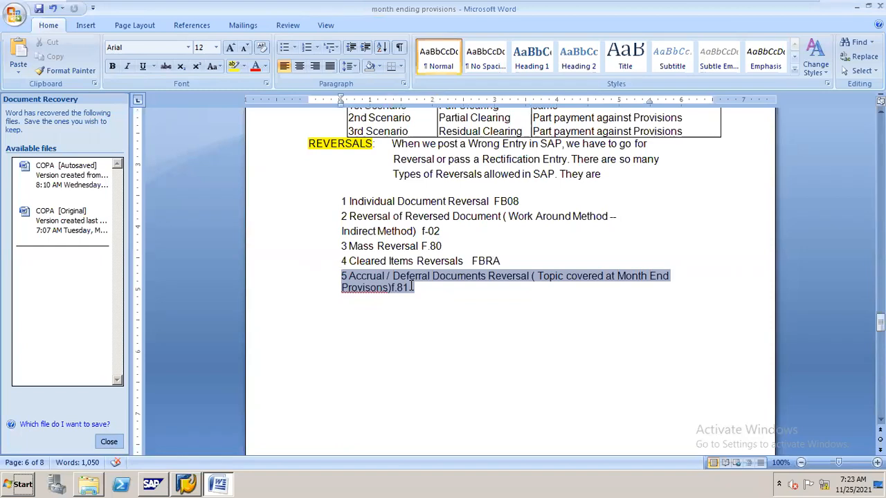
left_click_drag(411, 286, 409, 286)
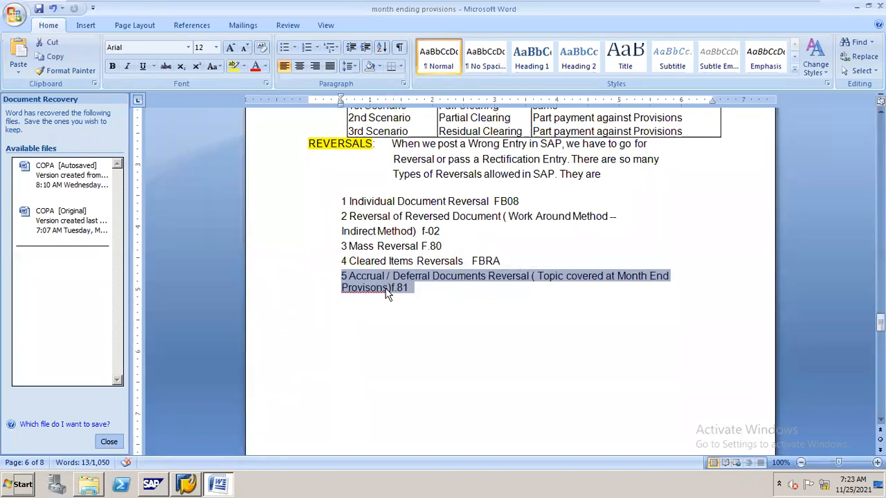
left_click_drag(348, 246, 502, 268)
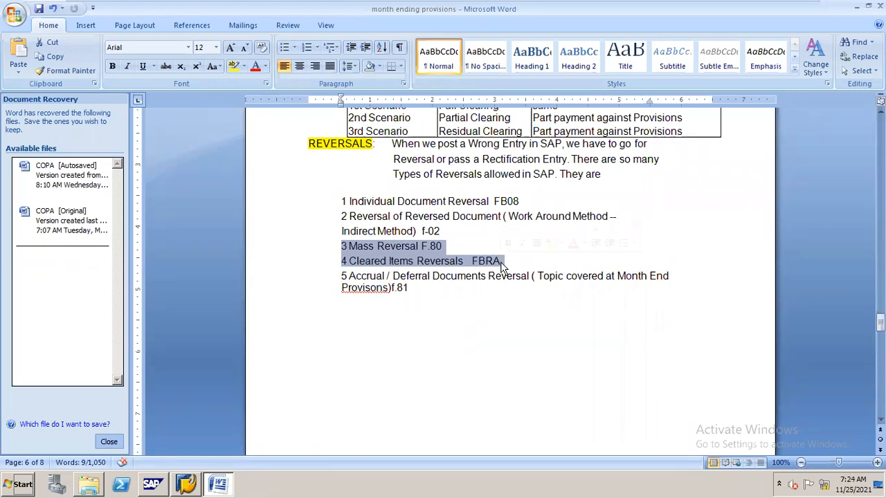
mouse_move(564, 6)
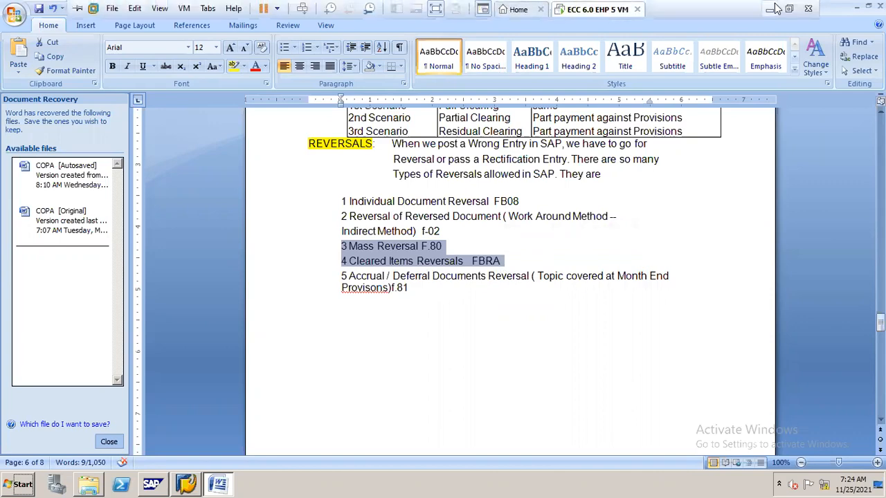
left_click(769, 10)
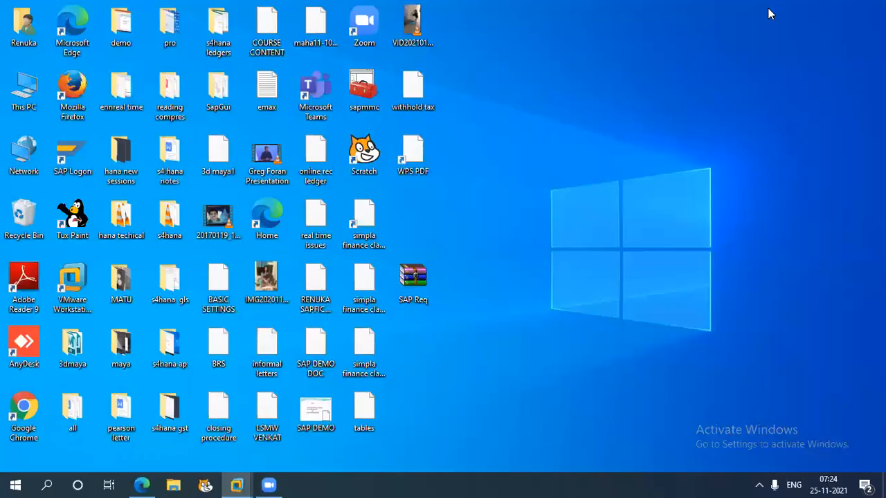